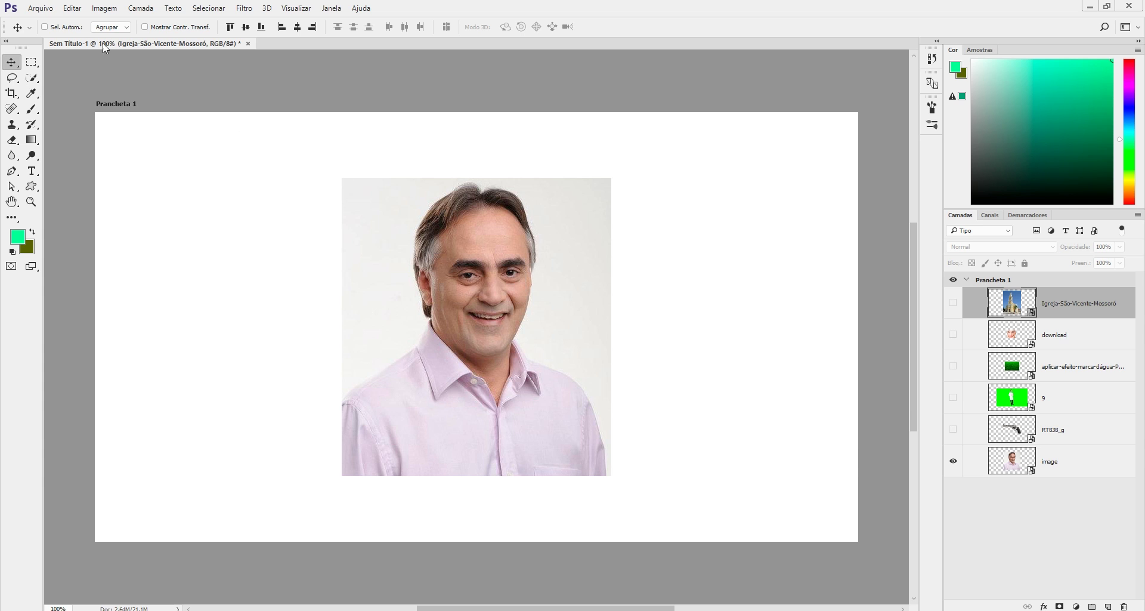
- Reposition the man's portrait on the image layer to the upper middle of the artboard using the Move tool
{"action": "right_click", "coordinate": [11, 61]}
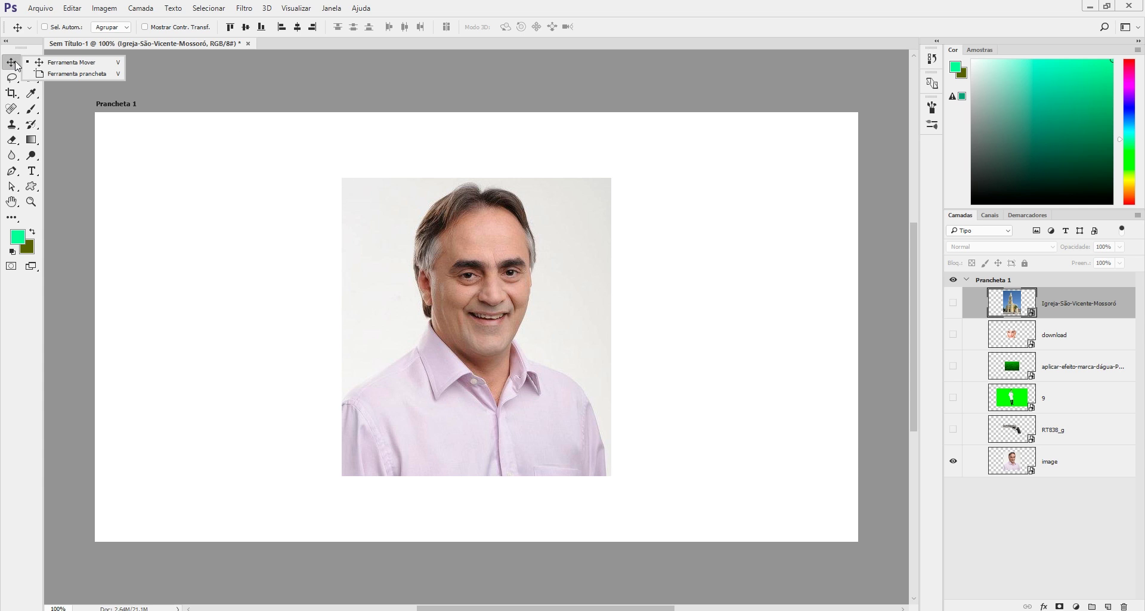
{"action": "left_click", "coordinate": [77, 63]}
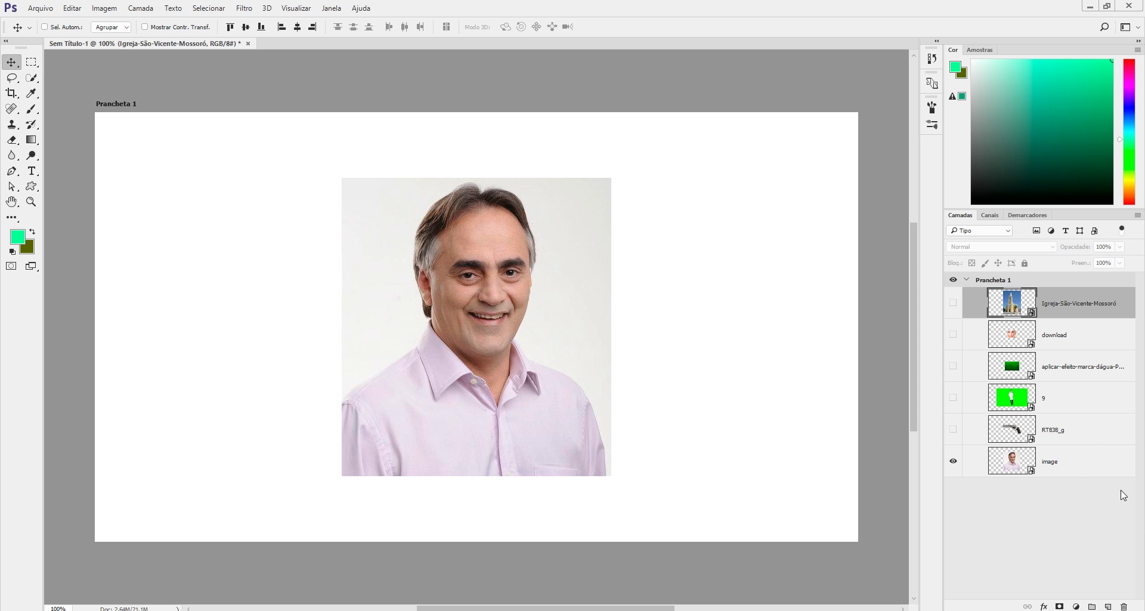
{"action": "left_click", "coordinate": [1092, 469]}
{"action": "left_click_drag", "start_coordinate": [441, 282], "coordinate": [678, 223]}
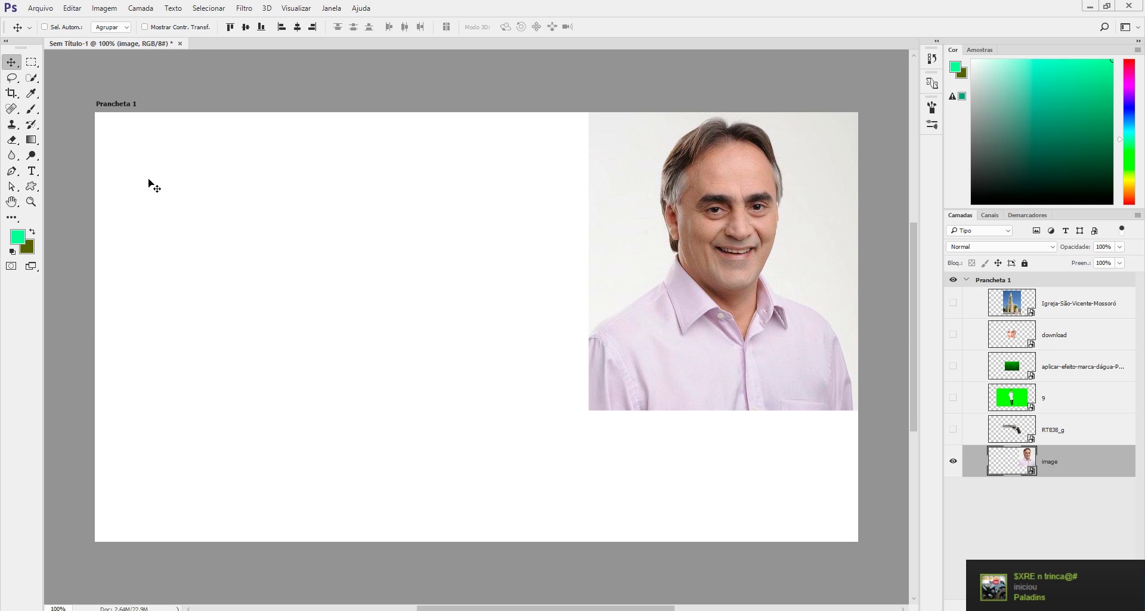
{"action": "left_click_drag", "start_coordinate": [766, 179], "coordinate": [298, 191]}
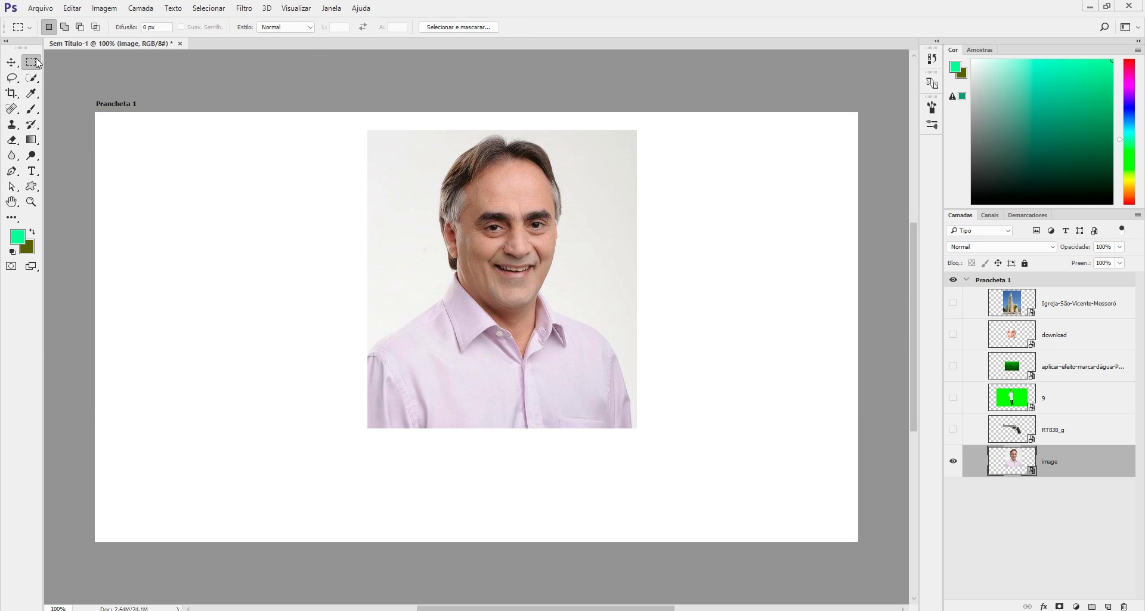
- Copy the lower shirt part of the portrait onto a new layer using a rectangular marquee selection
{"action": "right_click", "coordinate": [37, 63]}
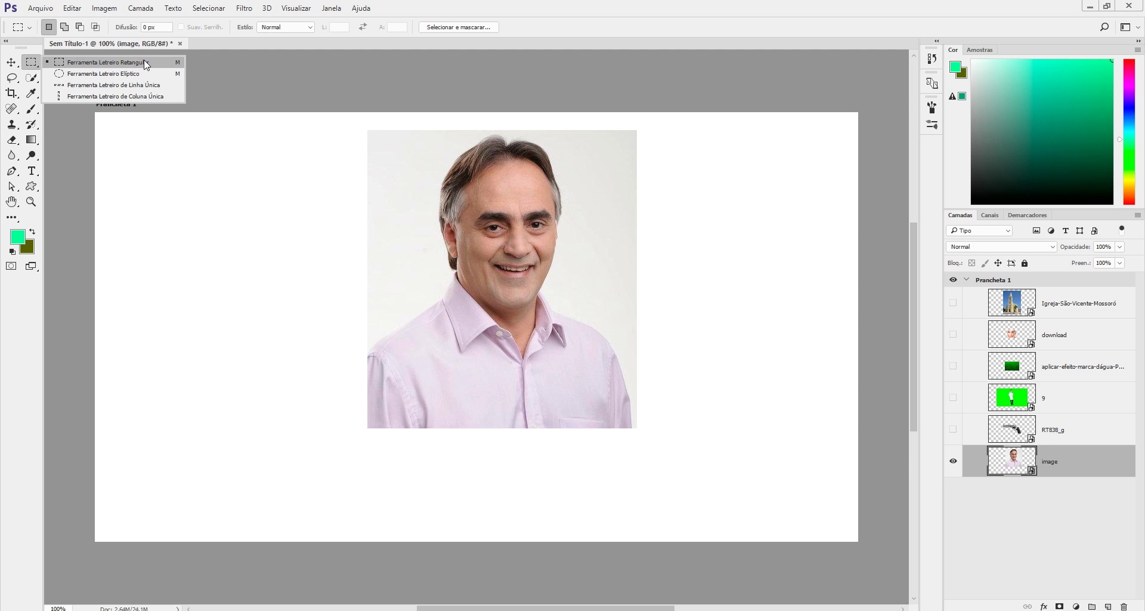
{"action": "left_click", "coordinate": [172, 63]}
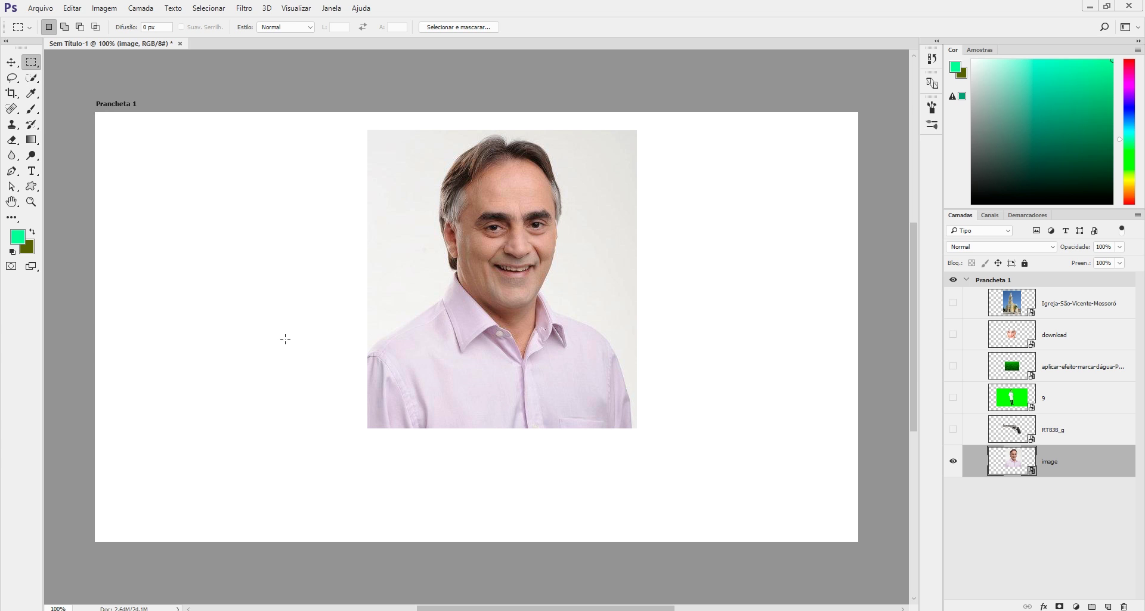
{"action": "left_click_drag", "start_coordinate": [357, 335], "coordinate": [691, 475]}
{"action": "key", "text": "ctrl+shift+alt+n"}
{"action": "key", "text": "ctrl+v"}
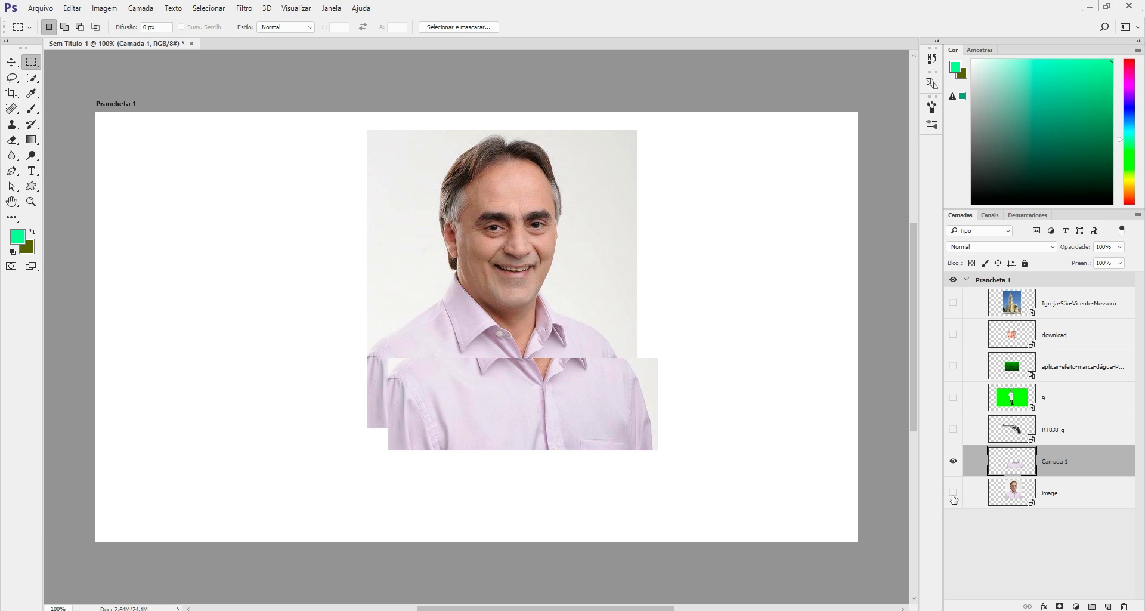
- Hide the original image layer and move the rectangular shirt piece to the artboard's lower-left corner
{"action": "left_click", "coordinate": [954, 492]}
{"action": "left_click", "coordinate": [11, 62]}
{"action": "left_click_drag", "start_coordinate": [533, 439], "coordinate": [237, 486]}
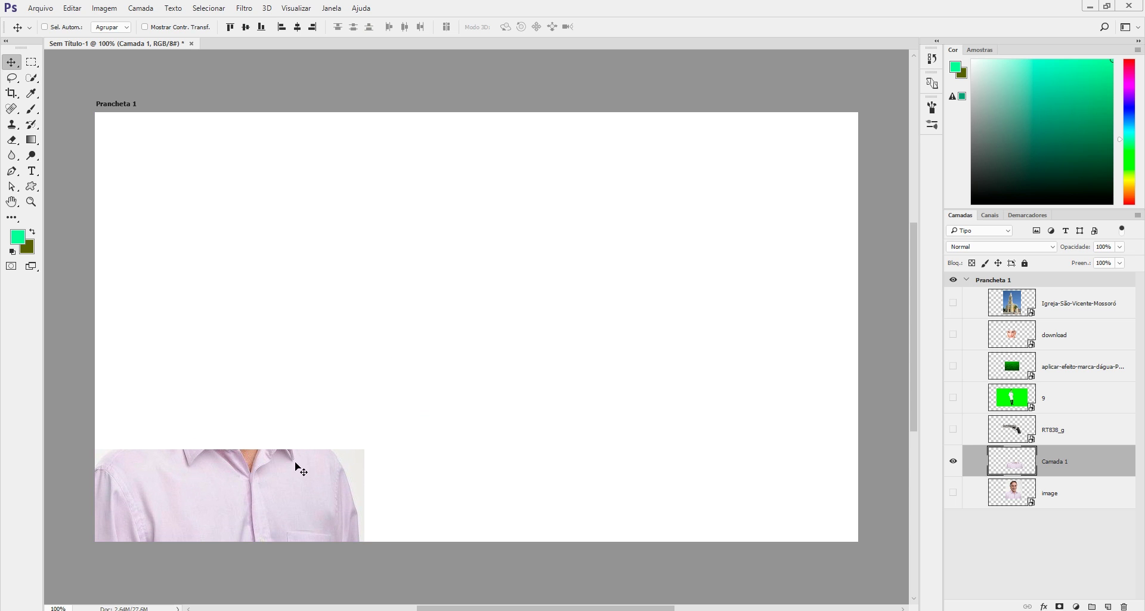
- Show the original image layer again and delete the layer with the rectangular shirt piece
{"action": "left_click", "coordinate": [955, 495]}
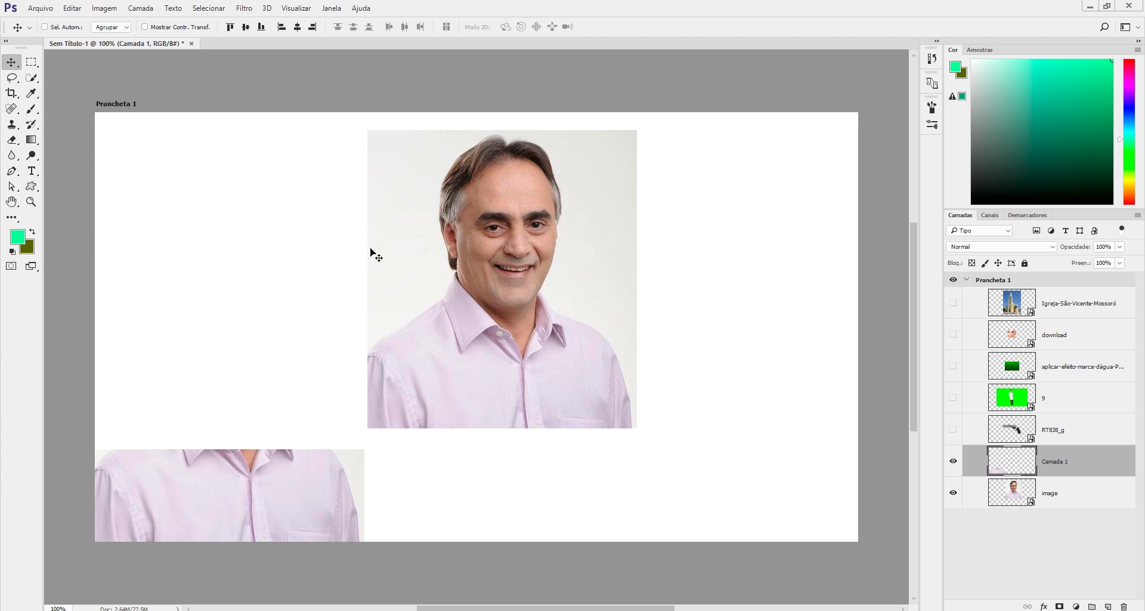
{"action": "left_click_drag", "start_coordinate": [333, 531], "coordinate": [570, 407]}
{"action": "key", "text": "Delete"}
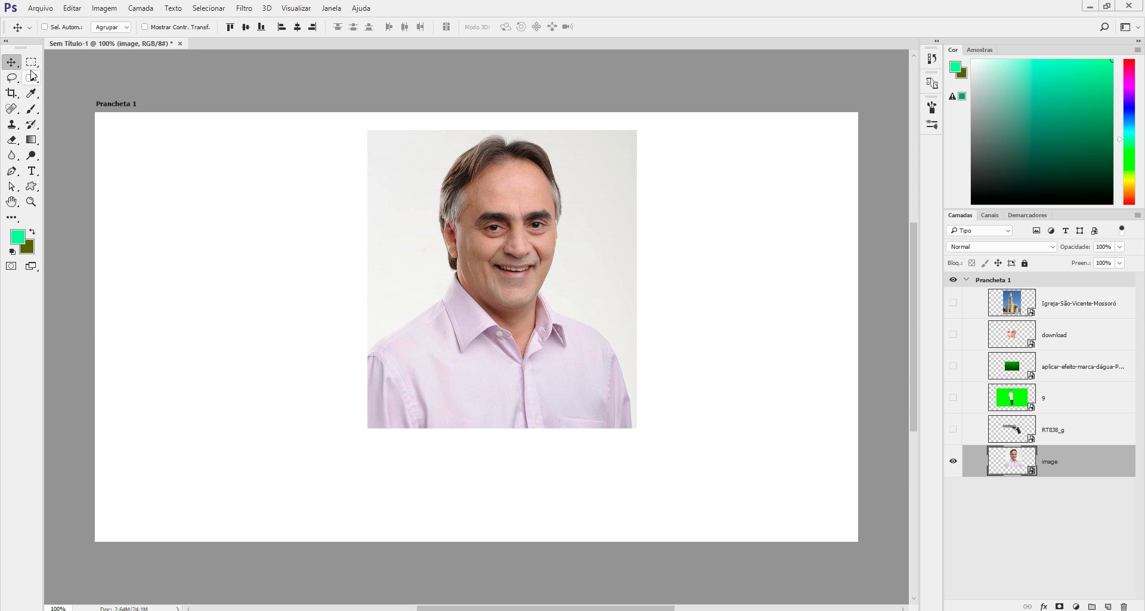
- Select a circular area around the man's face with the Elliptical Marquee tool
{"action": "left_click", "coordinate": [33, 67]}
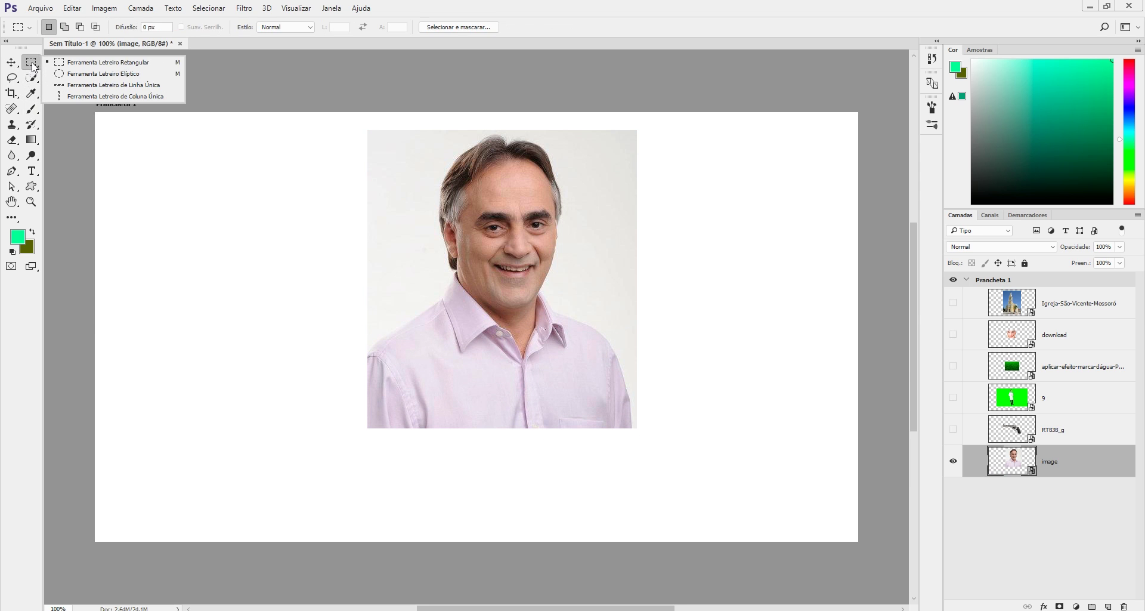
{"action": "left_click", "coordinate": [115, 79]}
{"action": "left_click_drag", "start_coordinate": [425, 137], "coordinate": [618, 394]}
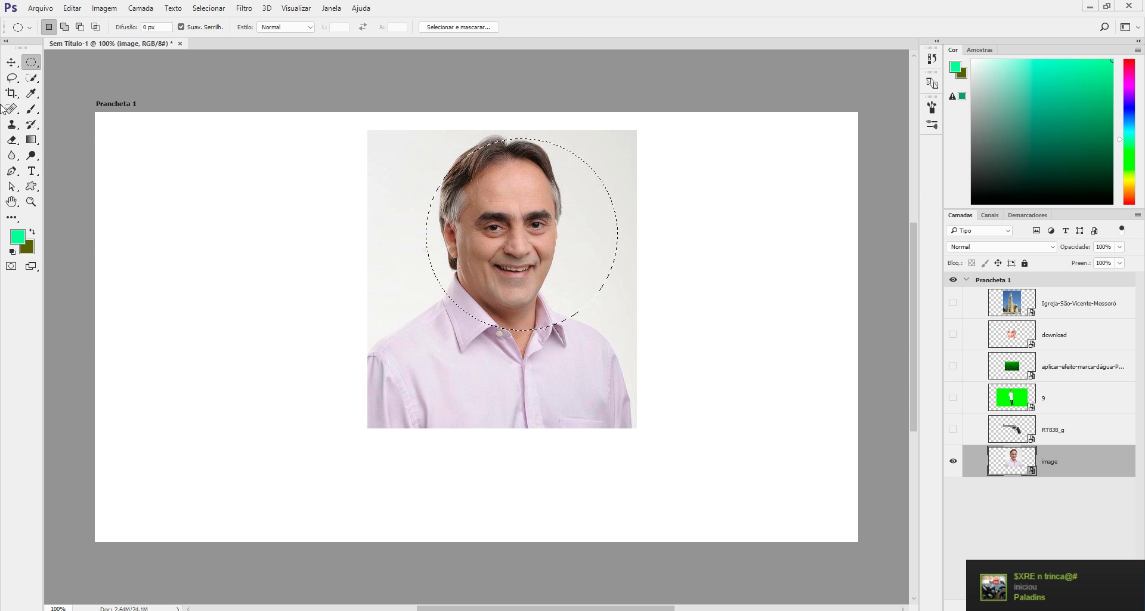
{"action": "left_click", "coordinate": [12, 62]}
{"action": "mouse_move", "coordinate": [627, 265]}
{"action": "left_mouse_down"}
{"action": "mouse_move", "coordinate": [607, 259]}
{"action": "mouse_move", "coordinate": [616, 263]}
{"action": "left_mouse_up"}
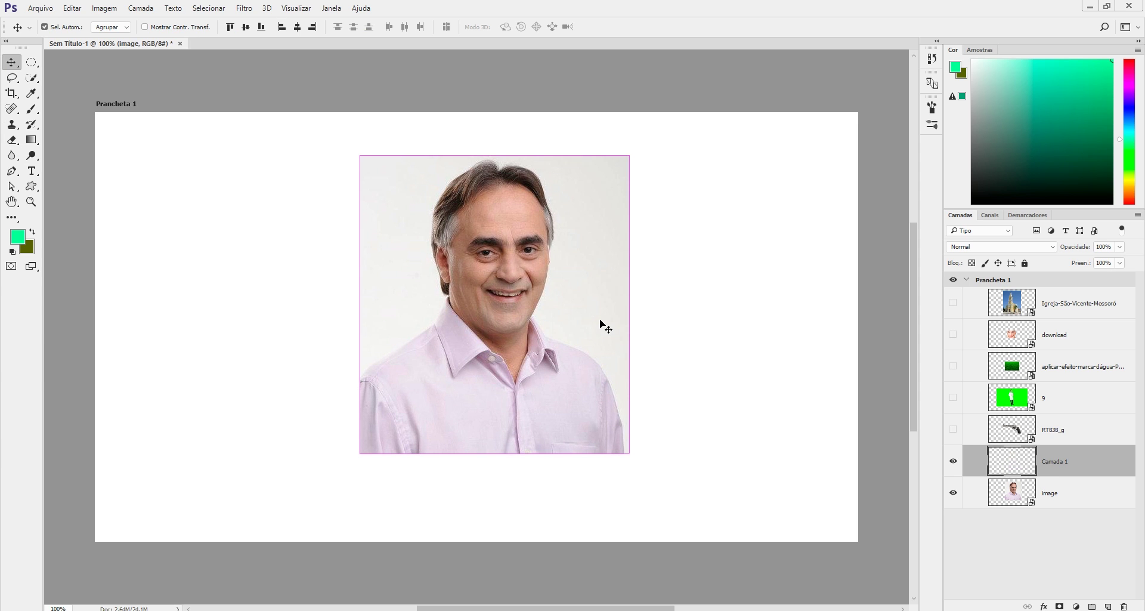
{"action": "key", "text": "ctrl+z"}
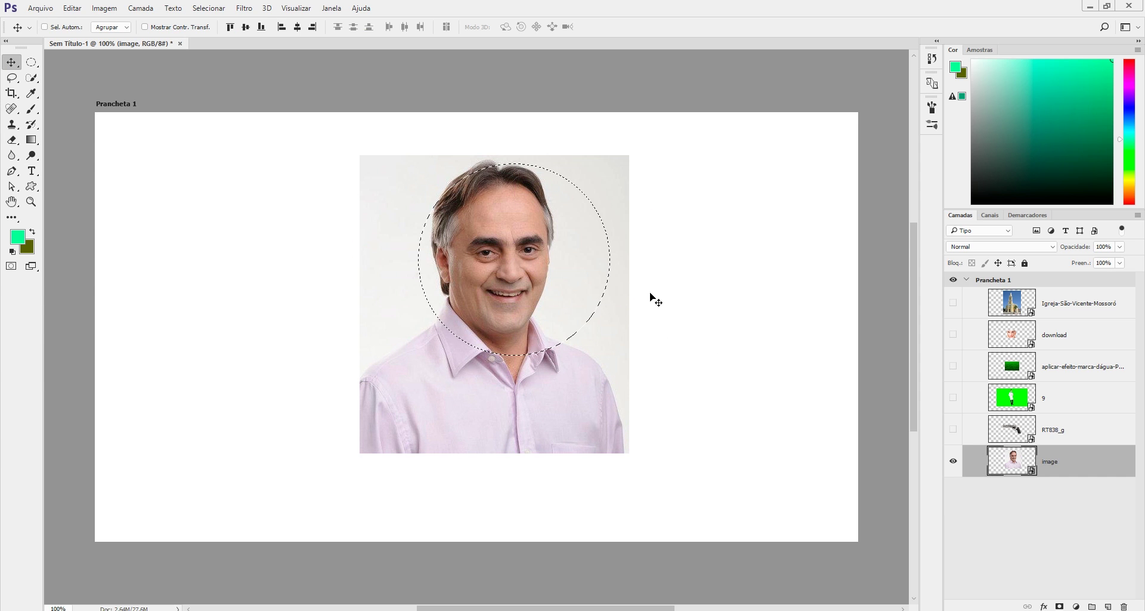
- Copy the circular face selection onto its own layer and, with the original hidden, move it to the artboard's upper-left corner
{"action": "key", "text": "ctrl+j"}
{"action": "left_click", "coordinate": [953, 493]}
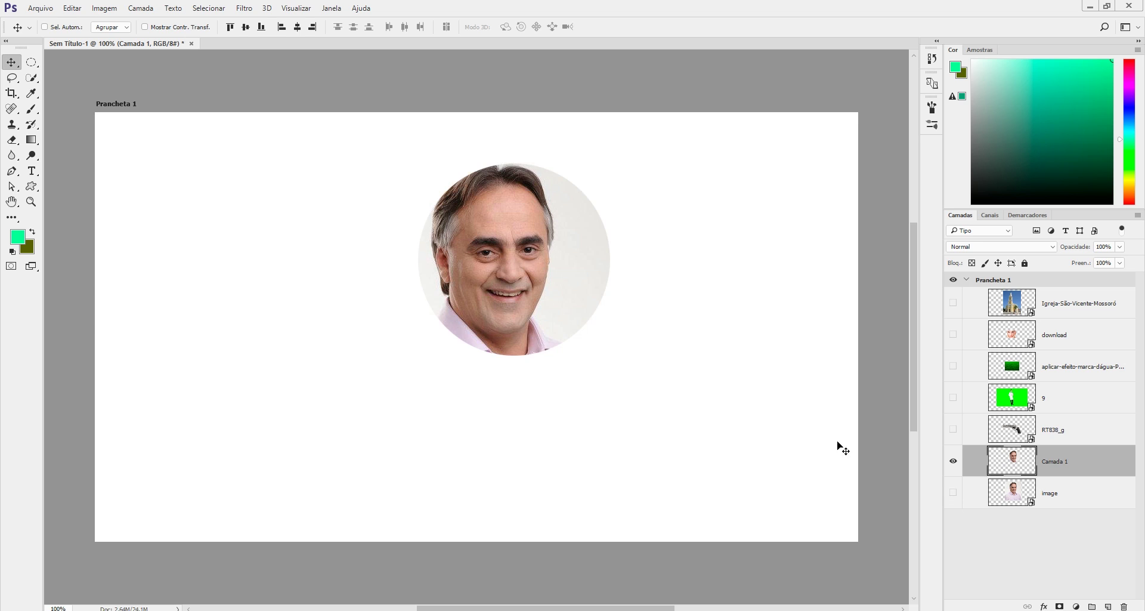
{"action": "left_click_drag", "start_coordinate": [497, 246], "coordinate": [173, 196]}
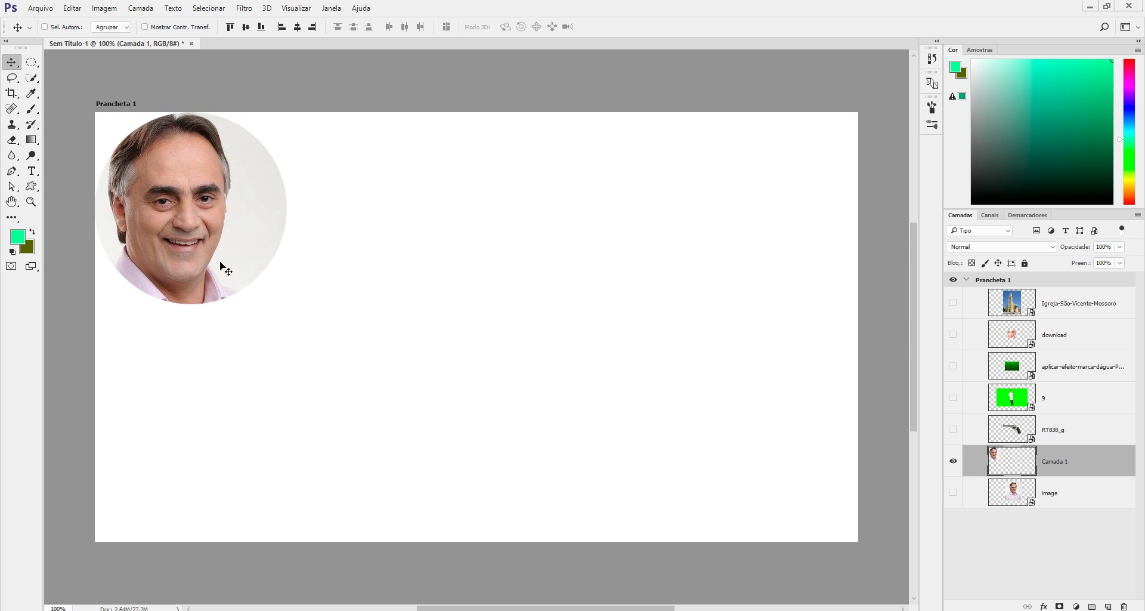
- Undo the circular face cutout and its preceding changes, back to the full portrait without a selection
{"action": "key", "text": "ctrl+alt+z"}
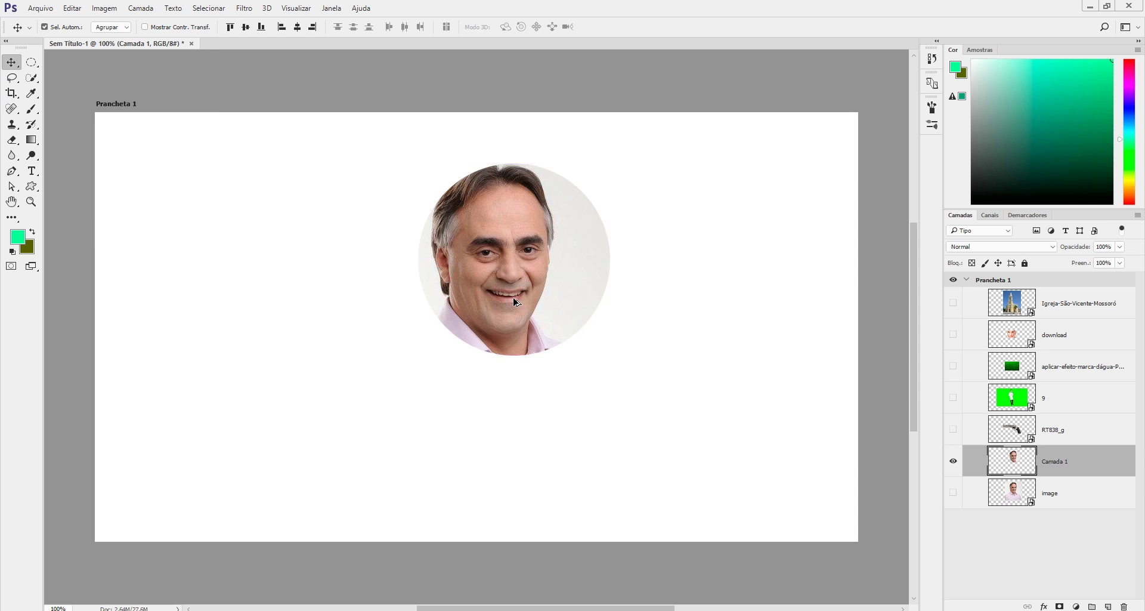
{"action": "key", "text": "ctrl+alt+z"}
{"action": "key", "text": "ctrl+alt+z"}
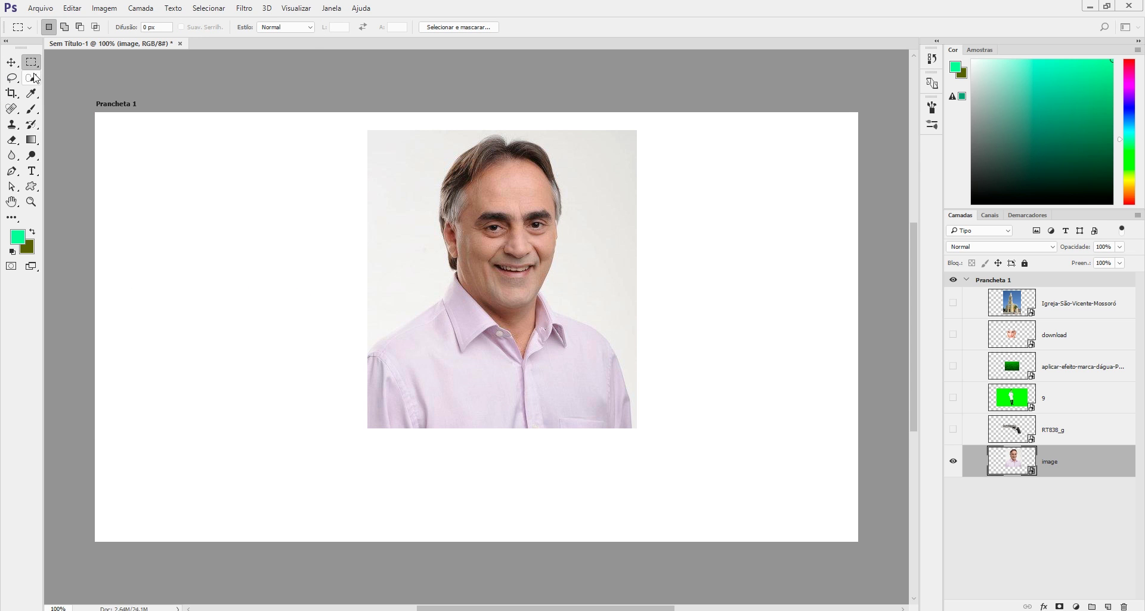
- Outline the man's head freehand with the Lasso tool and copy the selection onto a new layer
{"action": "left_click", "coordinate": [13, 78]}
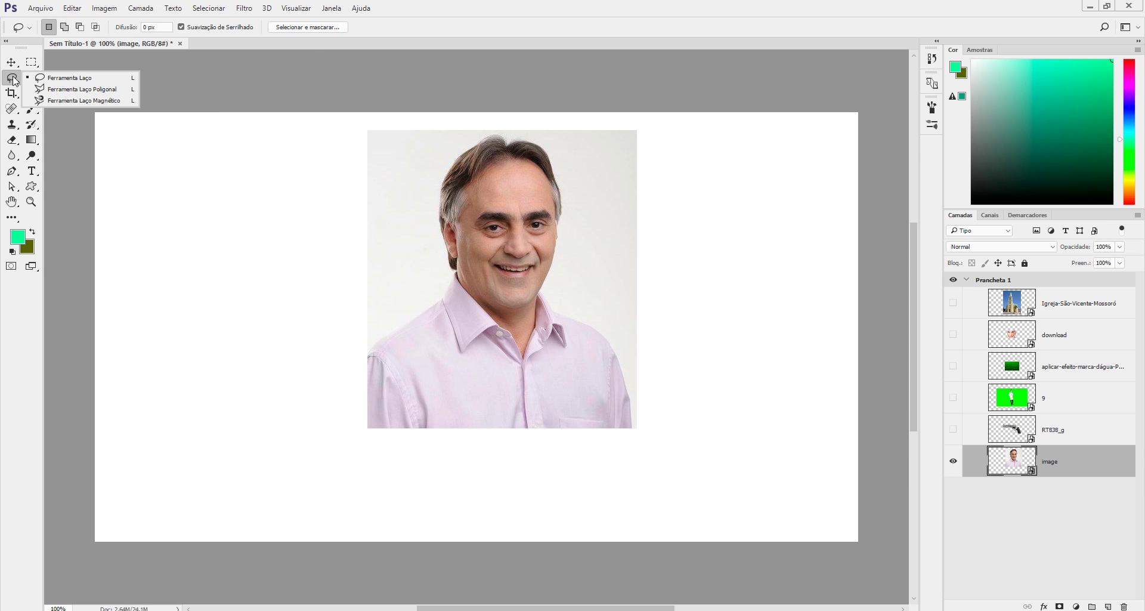
{"action": "left_click", "coordinate": [97, 82]}
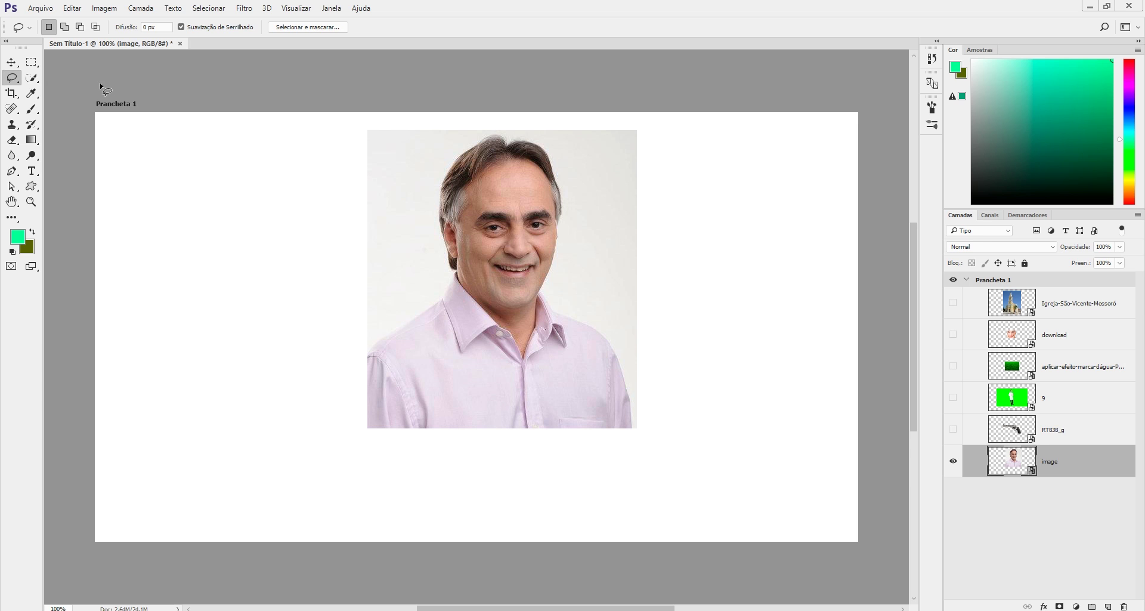
{"action": "mouse_move", "coordinate": [462, 140]}
{"action": "left_mouse_down"}
{"action": "mouse_move", "coordinate": [431, 148]}
{"action": "mouse_move", "coordinate": [417, 185]}
{"action": "mouse_move", "coordinate": [425, 259]}
{"action": "mouse_move", "coordinate": [499, 312]}
{"action": "mouse_move", "coordinate": [536, 321]}
{"action": "mouse_move", "coordinate": [567, 304]}
{"action": "mouse_move", "coordinate": [585, 265]}
{"action": "mouse_move", "coordinate": [573, 155]}
{"action": "mouse_move", "coordinate": [554, 133]}
{"action": "mouse_move", "coordinate": [460, 142]}
{"action": "left_mouse_up"}
{"action": "key", "text": "ctrl+j"}
- Toggle the original image layer's visibility to compare the lassoed head cutout with the full portrait
{"action": "left_click", "coordinate": [953, 494]}
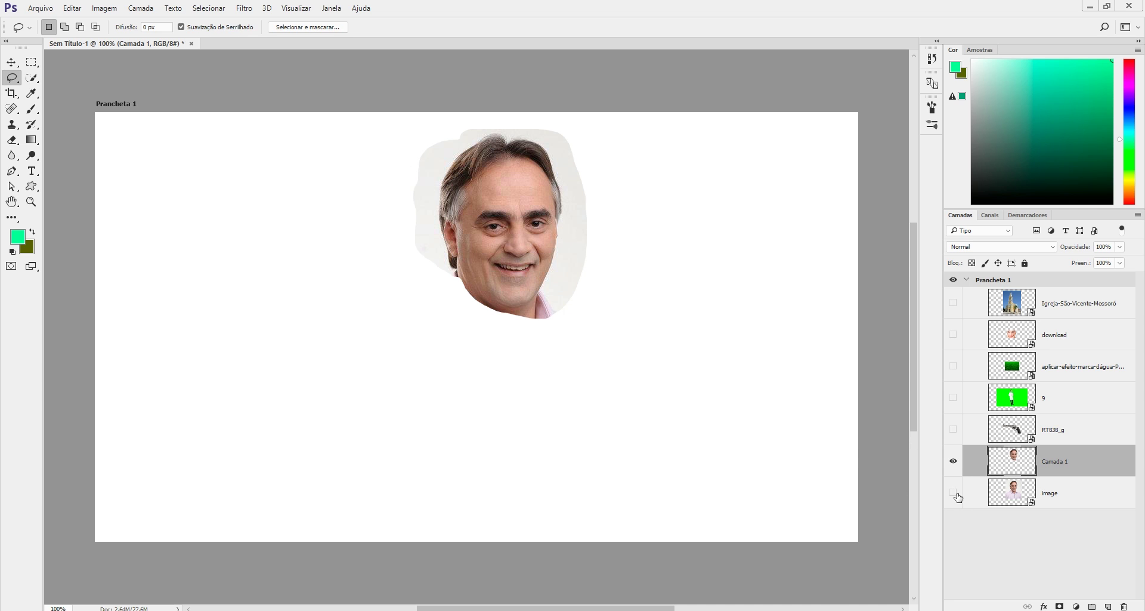
{"action": "left_click", "coordinate": [954, 493]}
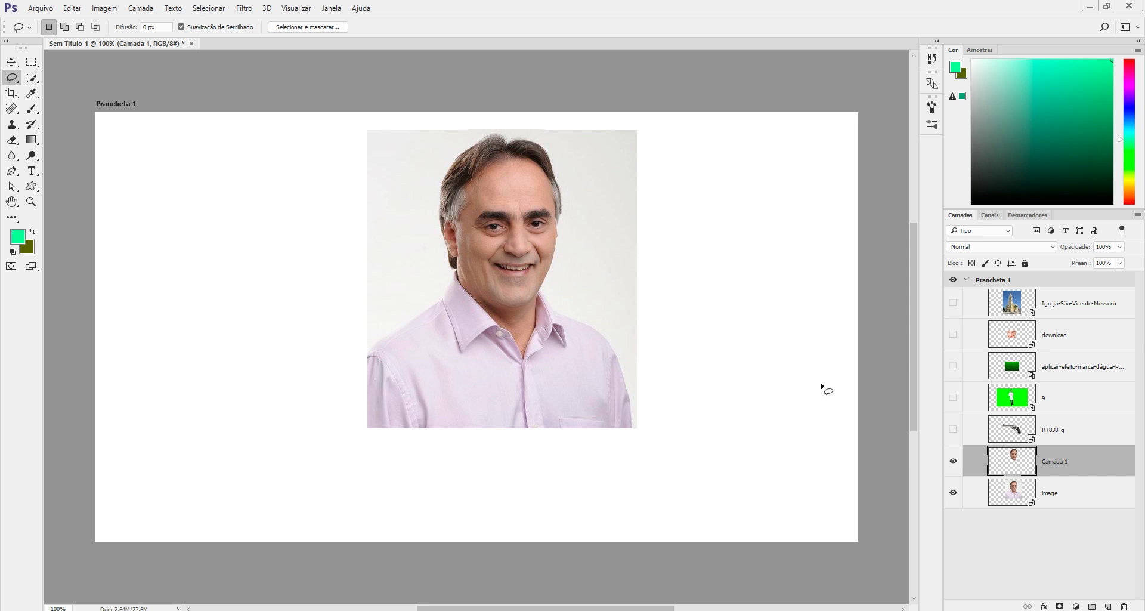
{"action": "left_click", "coordinate": [953, 493]}
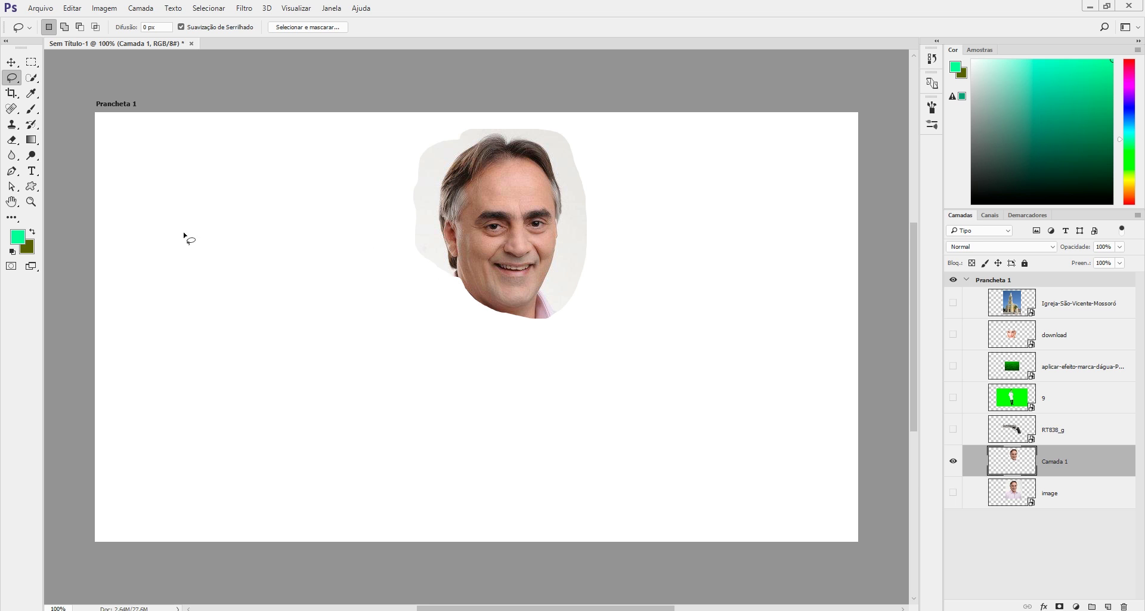
{"action": "left_click", "coordinate": [954, 493]}
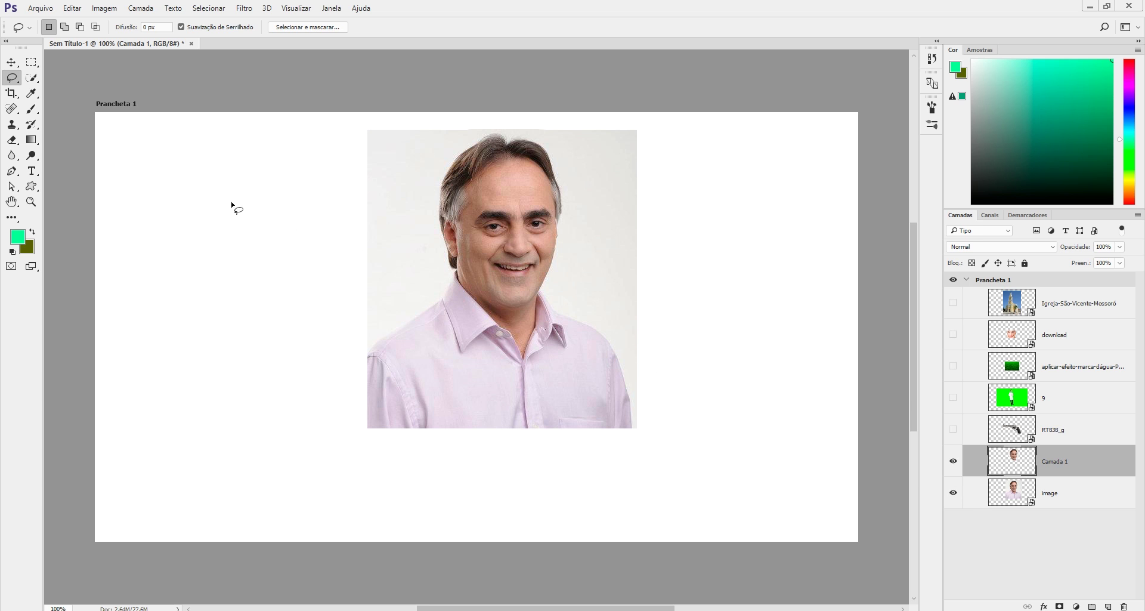
- Draw a closed, straight-edged selection over the man's shoulder, shirt and collar with the Polygonal Lasso tool
{"action": "left_click", "coordinate": [12, 77]}
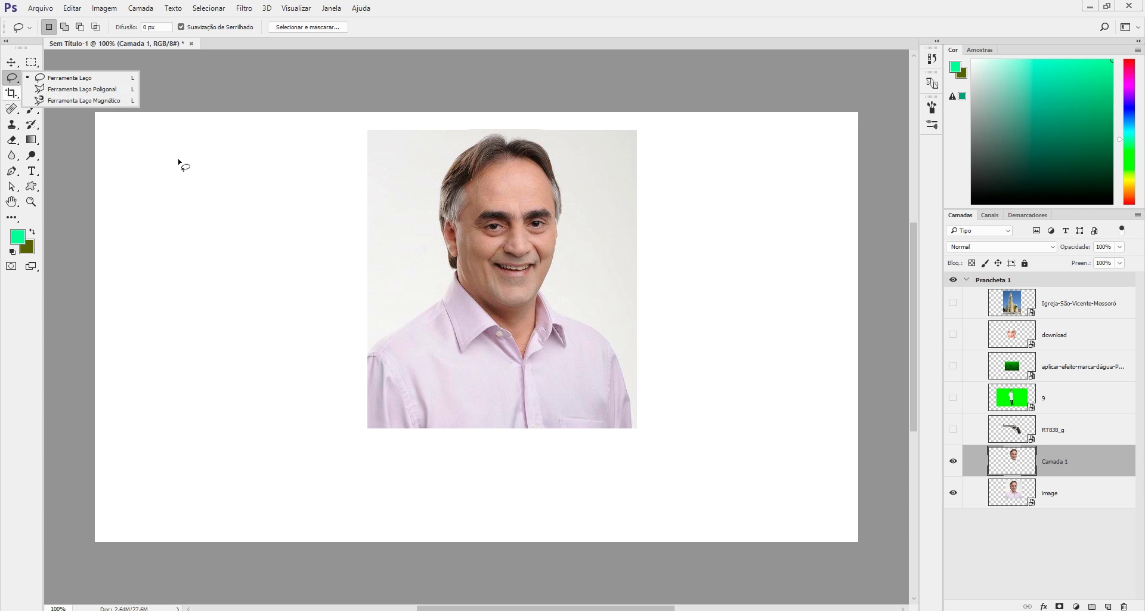
{"action": "left_click", "coordinate": [124, 93]}
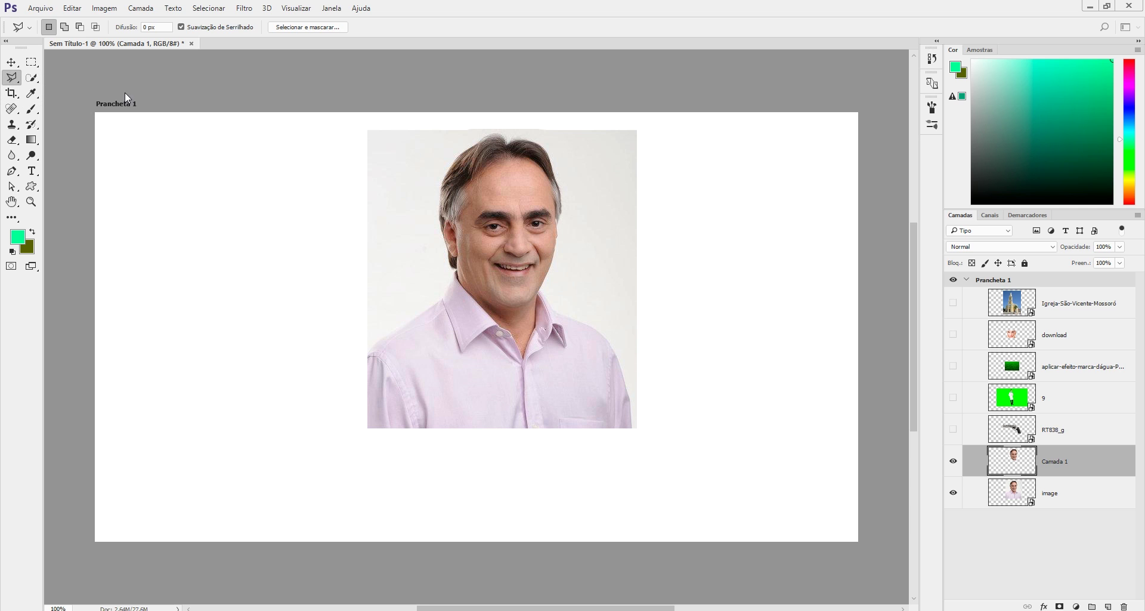
{"action": "left_click", "coordinate": [442, 301]}
{"action": "left_click", "coordinate": [370, 354]}
{"action": "left_click", "coordinate": [369, 429]}
{"action": "left_click", "coordinate": [537, 429]}
{"action": "left_click", "coordinate": [554, 328]}
{"action": "left_click", "coordinate": [450, 362]}
{"action": "left_click", "coordinate": [471, 292]}
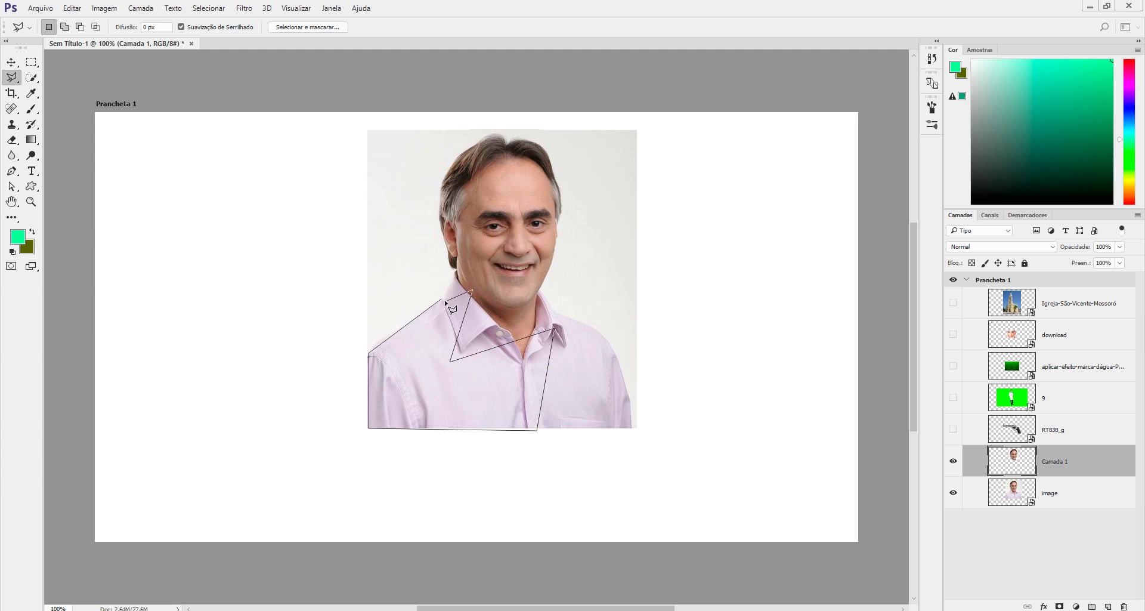
{"action": "left_click", "coordinate": [442, 301]}
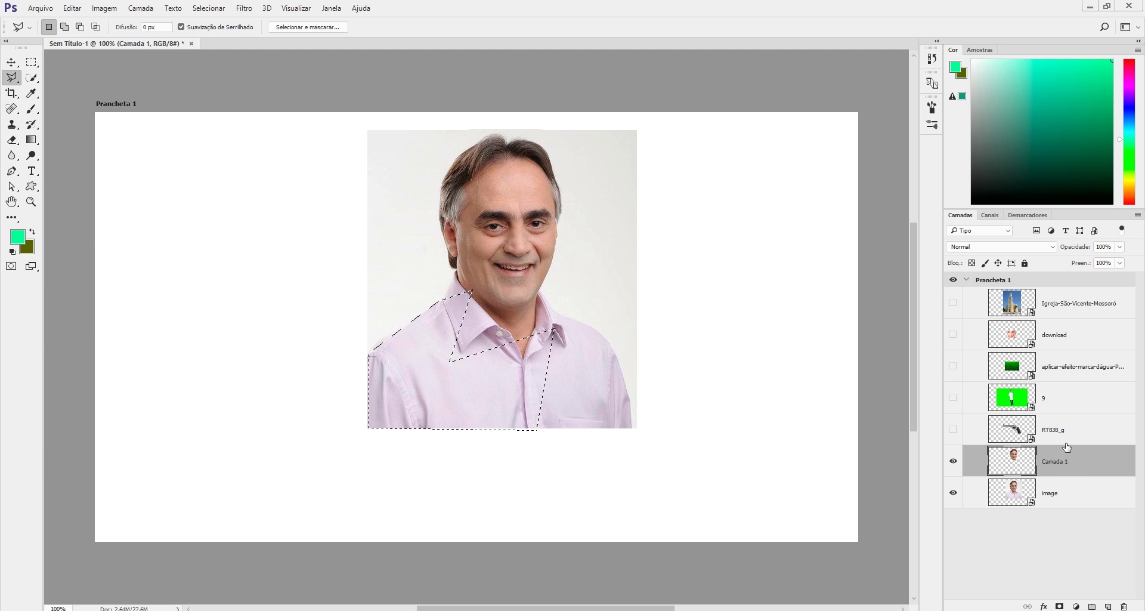
- Clear the polygonal selection and delete the layer with the head cutout
{"action": "key", "text": "ctrl+d"}
{"action": "key", "text": "Delete"}
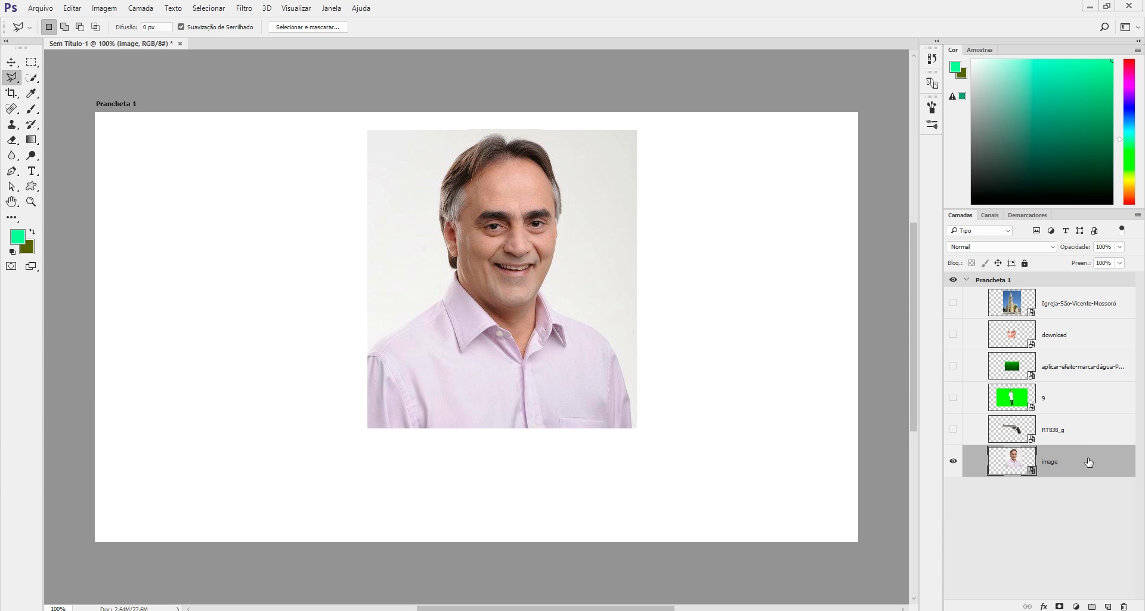
- Switch to the Magnetic Lasso tool for tracing the shirt in the portrait
{"action": "right_click", "coordinate": [13, 78]}
{"action": "left_click", "coordinate": [114, 104]}
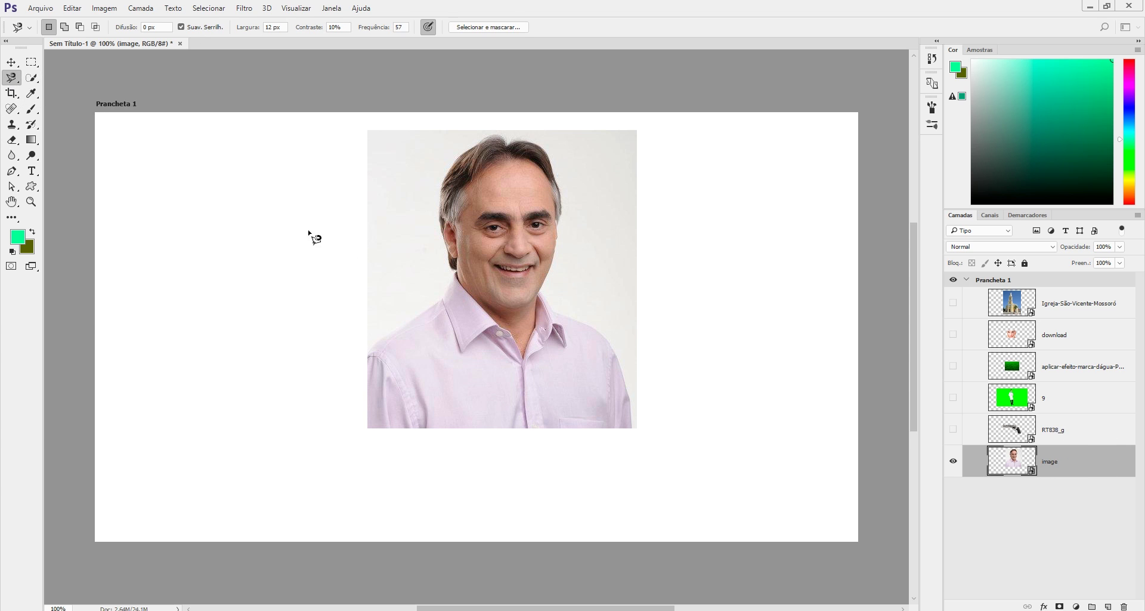
{"action": "scroll", "coordinate": [454, 315], "scroll_direction": "up", "scroll_amount": 5}
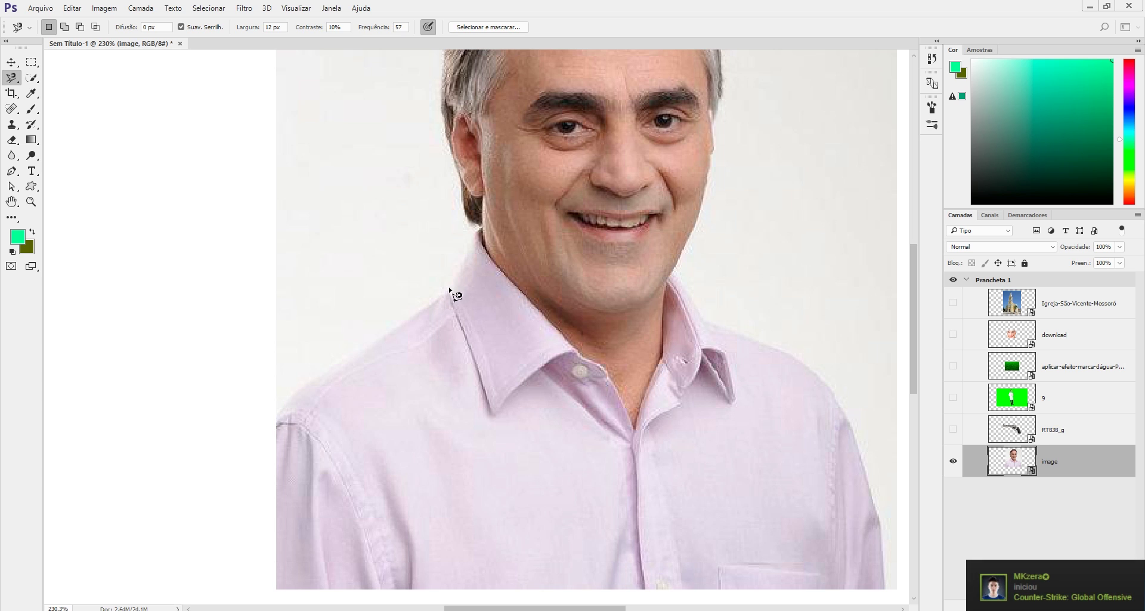
{"action": "left_click", "coordinate": [448, 291]}
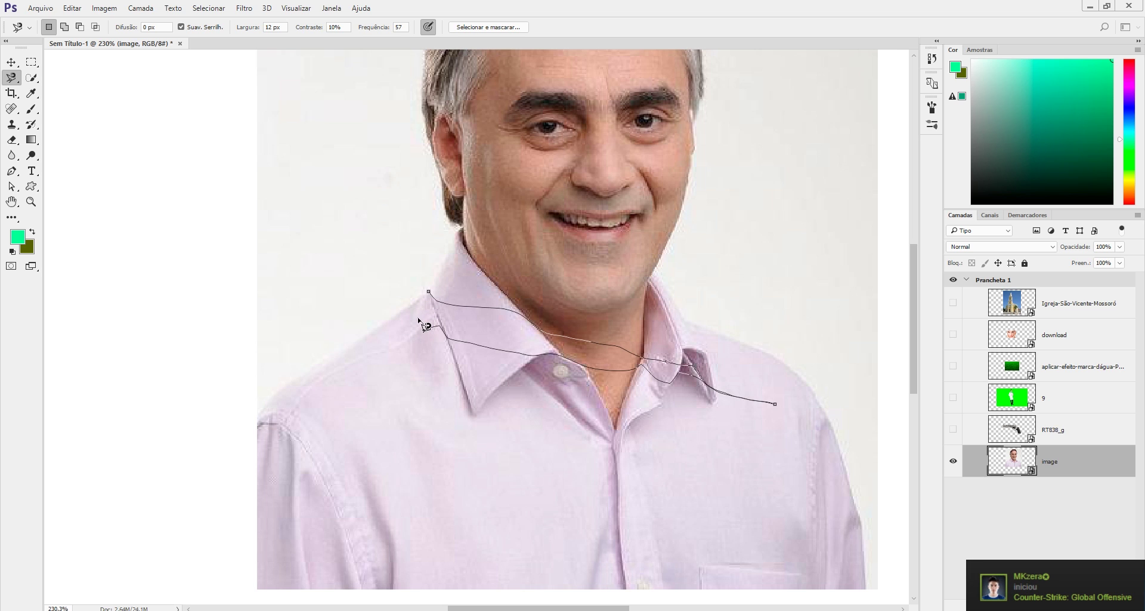
{"action": "key", "text": "Delete"}
{"action": "key", "text": "Delete"}
{"action": "key", "text": "Delete"}
{"action": "key", "text": "Escape"}
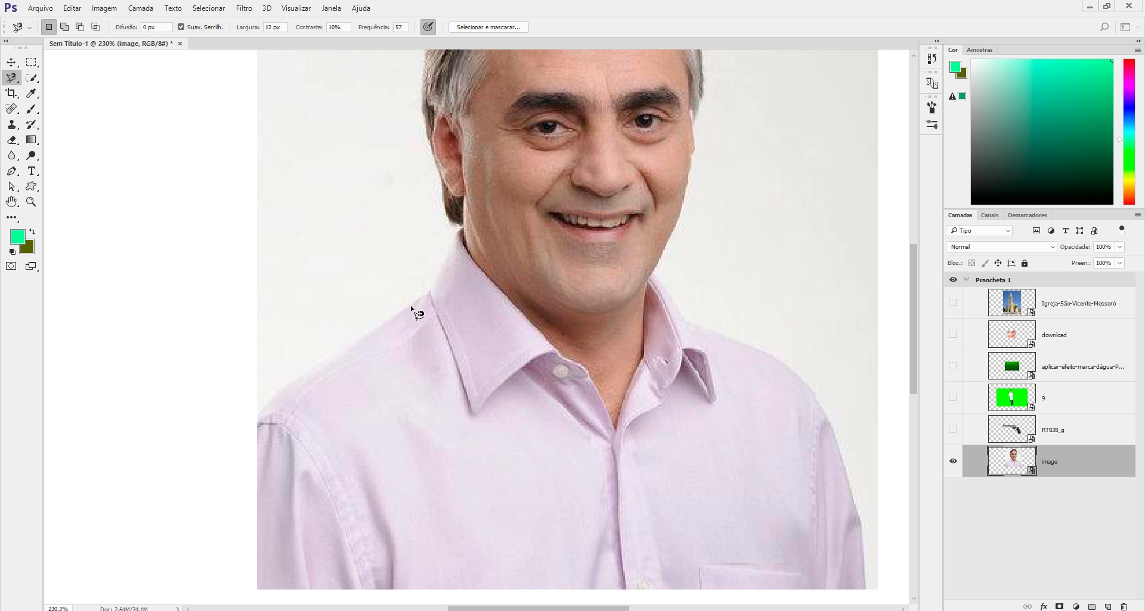
- Trace the man's shirt from the collar around the shoulders and bottom edge with the Magnetic Lasso and close the selection
{"action": "left_click", "coordinate": [428, 291]}
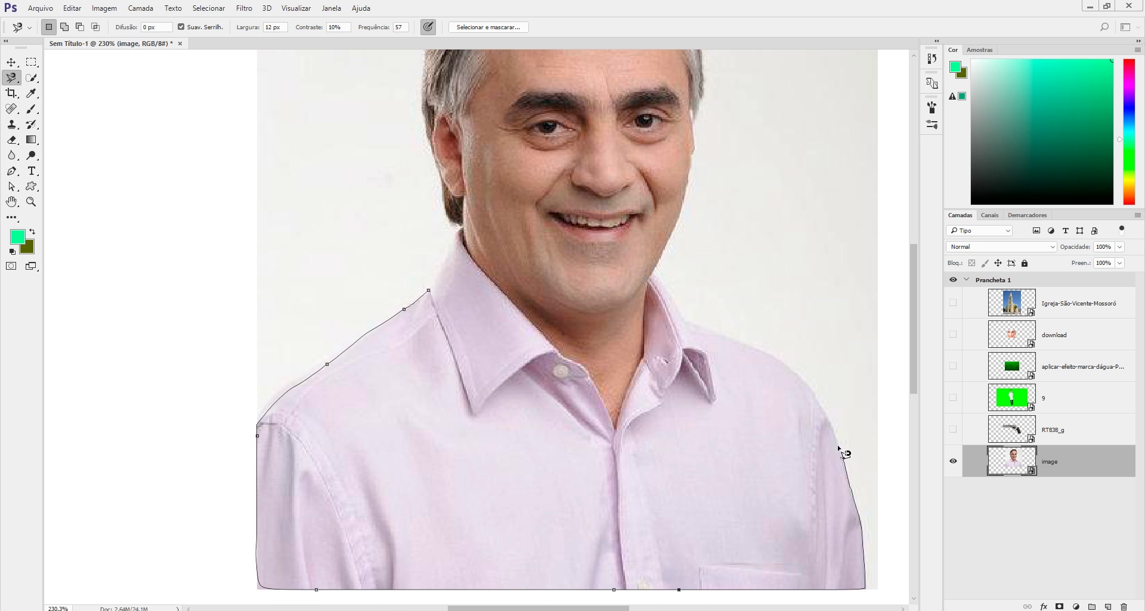
{"action": "double_click", "coordinate": [692, 400]}
{"action": "scroll", "coordinate": [692, 400], "scroll_direction": "down", "scroll_amount": 3}
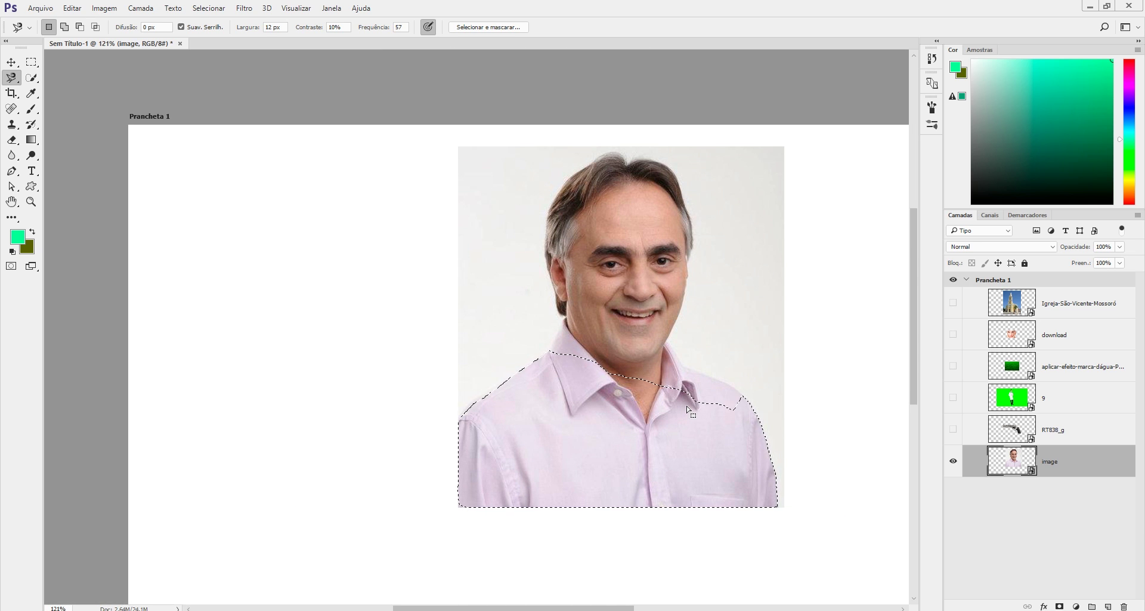
- Clear the shirt selection, switch back to the regular Lasso tool and fit the artboard in view
{"action": "key", "text": "ctrl+d"}
{"action": "right_click", "coordinate": [14, 82]}
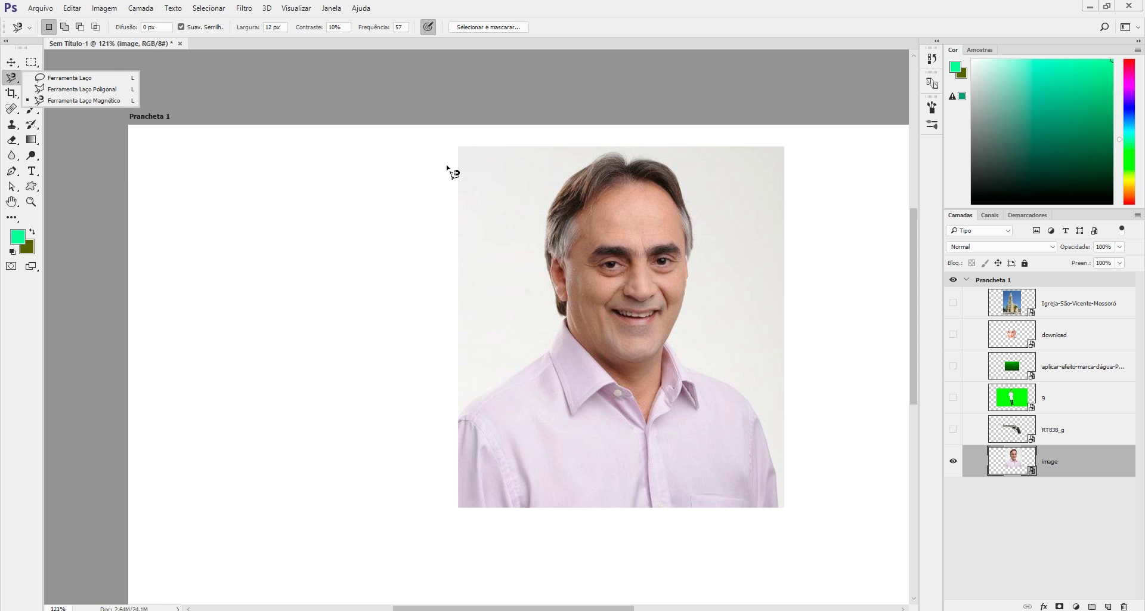
{"action": "left_click", "coordinate": [122, 78]}
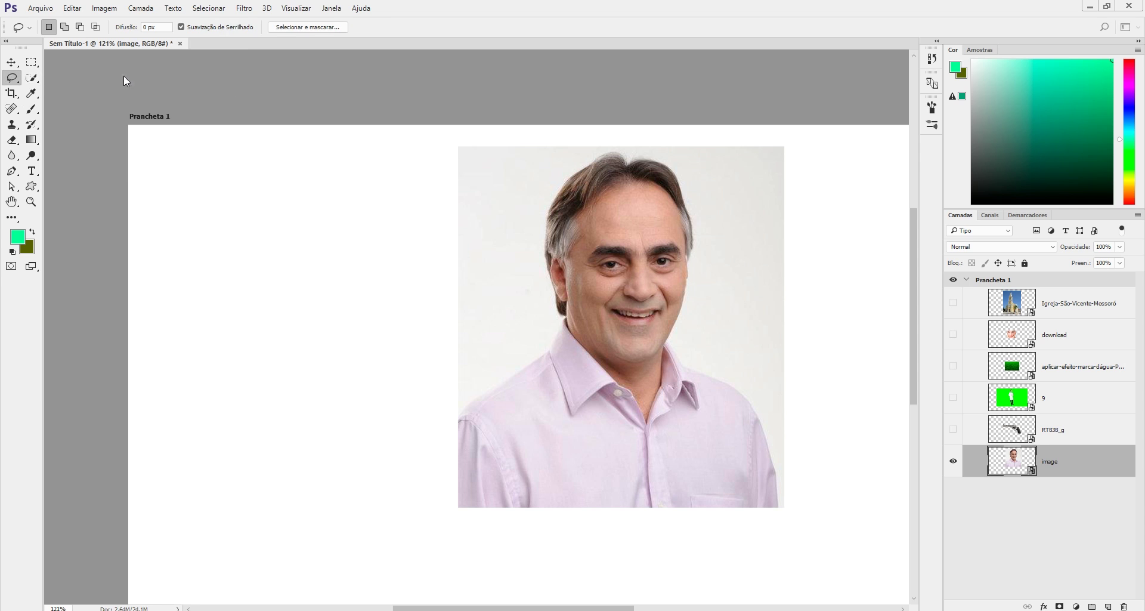
{"action": "key", "text": "ctrl+0"}
- Select the man's head and neck in the portrait with the Quick Selection tool, using a 35 px brush
{"action": "left_click", "coordinate": [36, 82]}
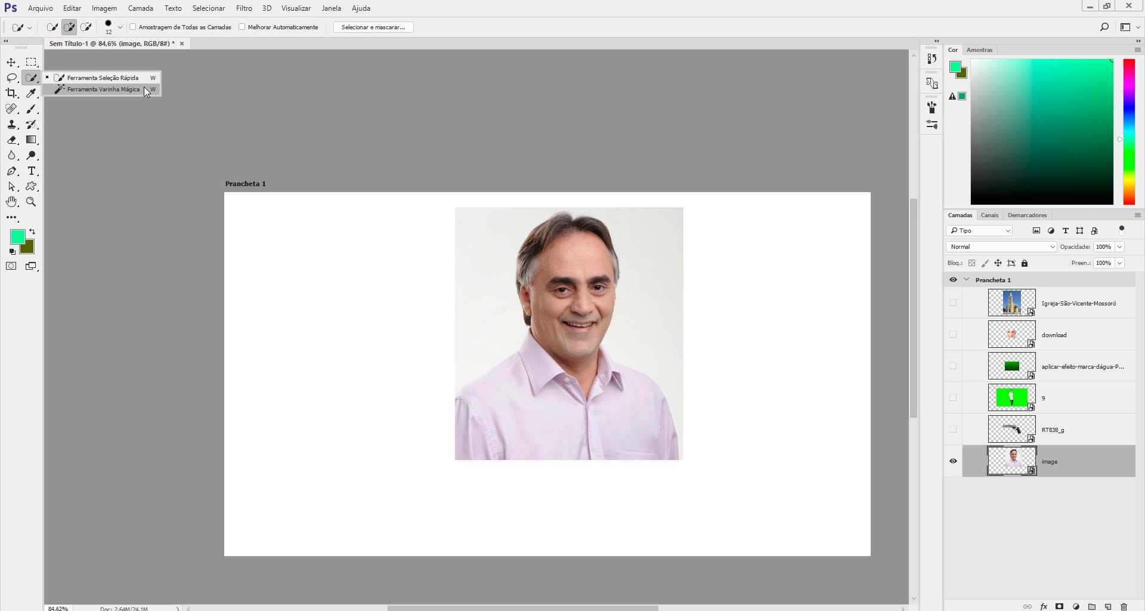
{"action": "left_click", "coordinate": [113, 78]}
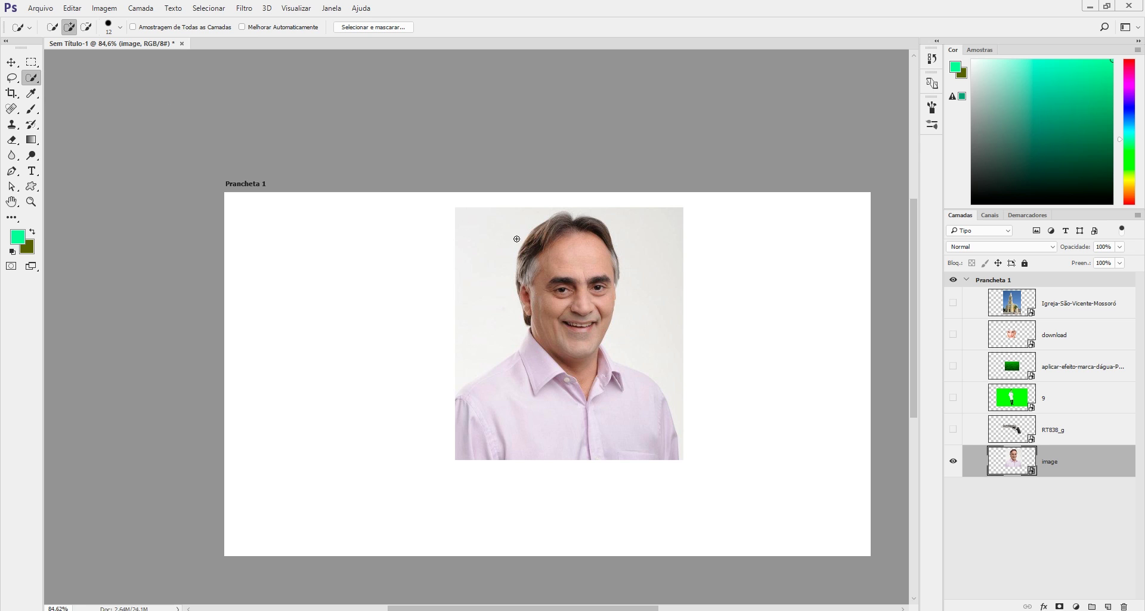
{"action": "scroll", "coordinate": [543, 253], "scroll_direction": "up", "scroll_amount": 4}
{"action": "scroll", "coordinate": [570, 269], "scroll_direction": "up", "scroll_amount": 2}
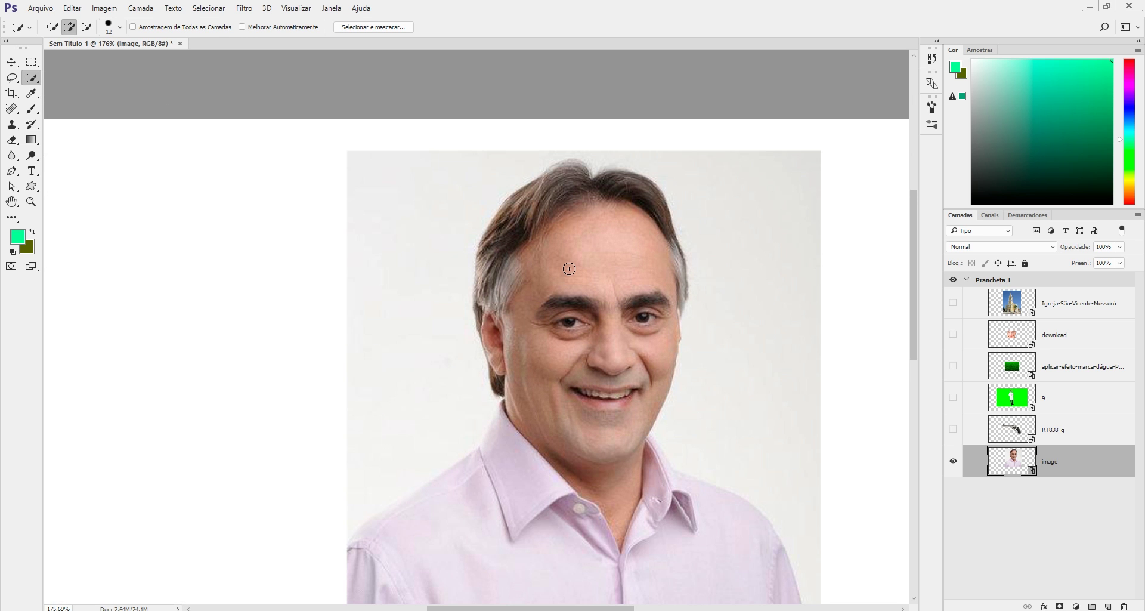
{"action": "key", "text": "bracketright"}
{"action": "key", "text": "bracketright"}
{"action": "key", "text": "bracketright"}
{"action": "key", "text": "bracketright"}
{"action": "scroll", "coordinate": [495, 246], "scroll_direction": "down", "scroll_amount": 1}
{"action": "mouse_move", "coordinate": [495, 247]}
{"action": "left_mouse_down"}
{"action": "mouse_move", "coordinate": [586, 223]}
{"action": "mouse_move", "coordinate": [581, 245]}
{"action": "mouse_move", "coordinate": [570, 242]}
{"action": "mouse_move", "coordinate": [578, 346]}
{"action": "mouse_move", "coordinate": [605, 304]}
{"action": "mouse_move", "coordinate": [593, 417]}
{"action": "left_mouse_up"}
{"action": "scroll", "coordinate": [542, 363], "scroll_direction": "down", "scroll_amount": 4}
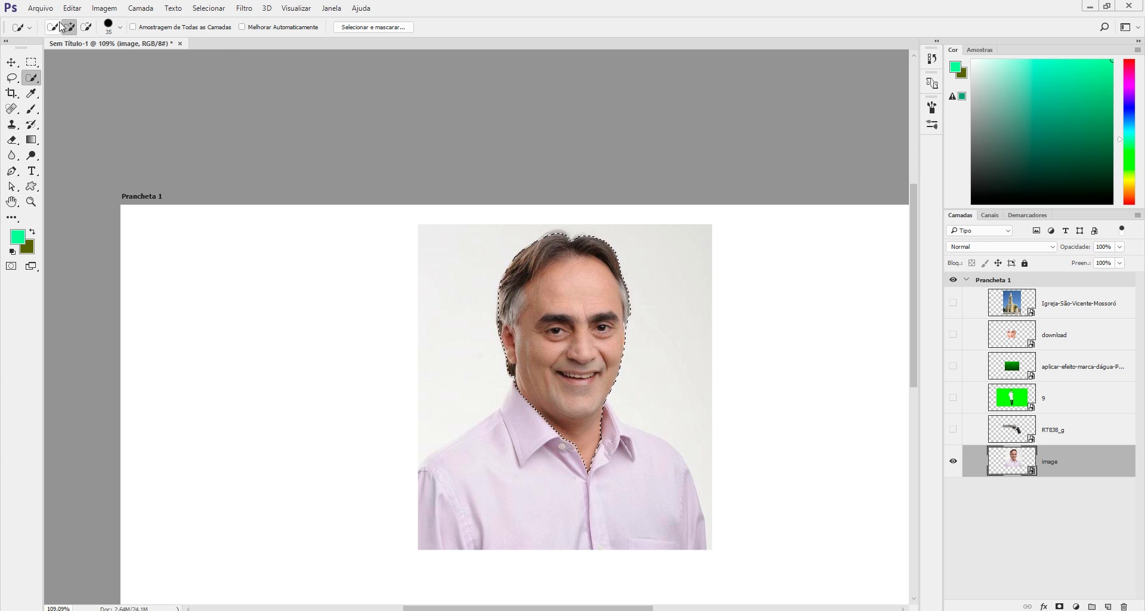
{"action": "left_click", "coordinate": [110, 34]}
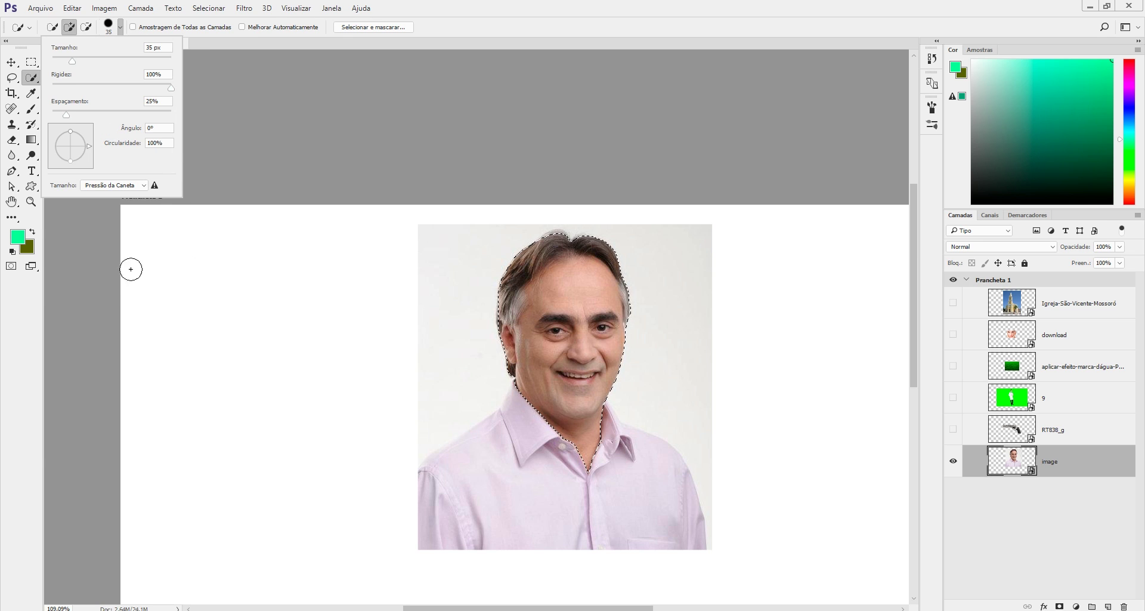
{"action": "left_click", "coordinate": [12, 64]}
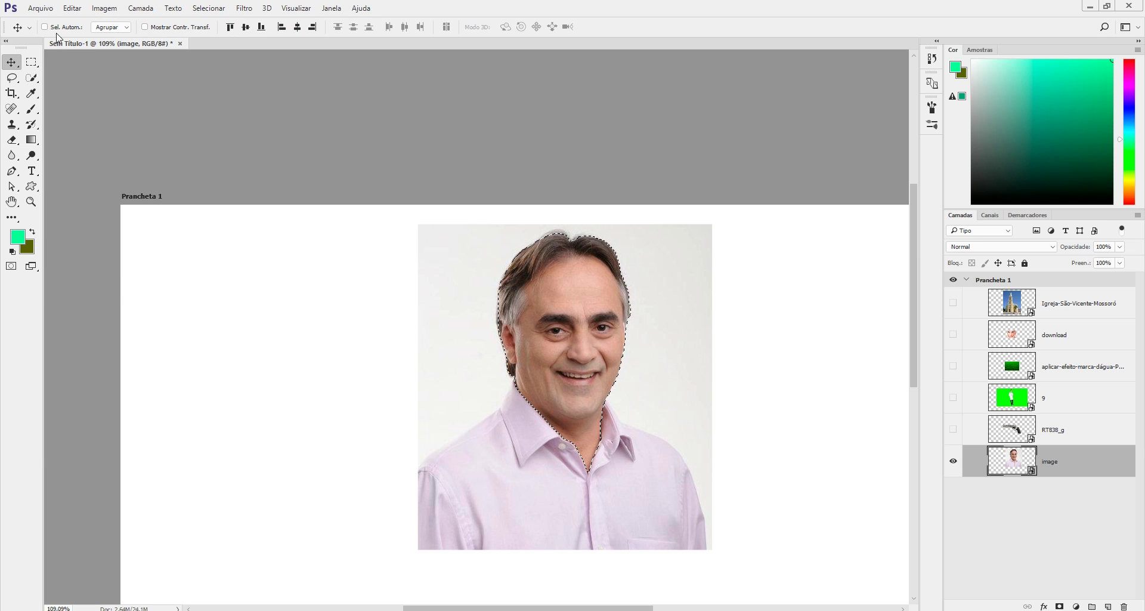
{"action": "scroll", "coordinate": [545, 266], "scroll_direction": "down", "scroll_amount": 5}
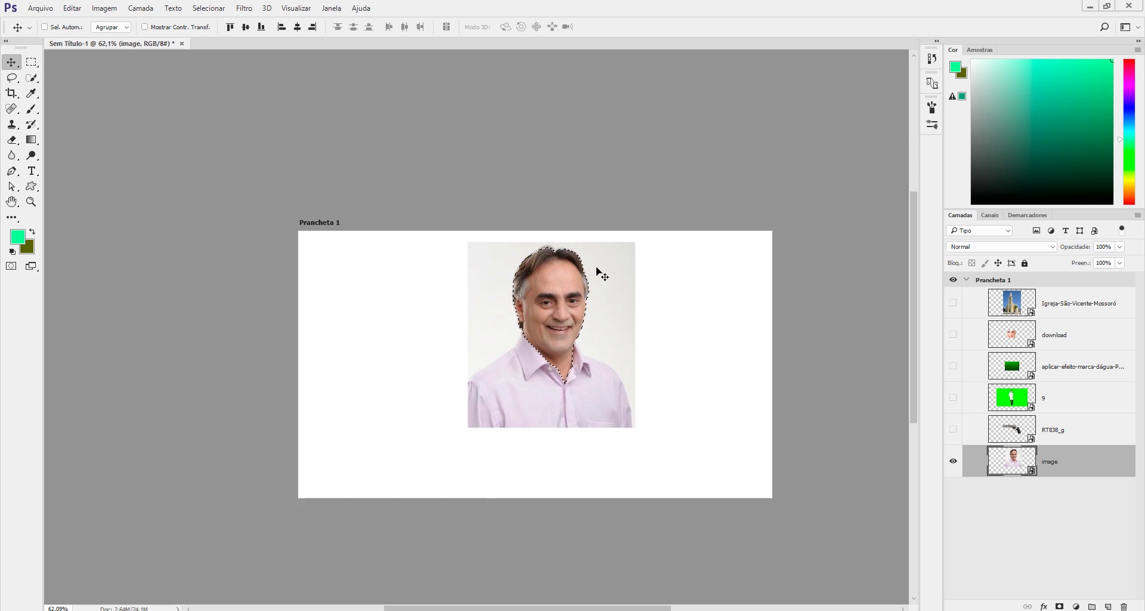
{"action": "scroll", "coordinate": [618, 306], "scroll_direction": "up", "scroll_amount": 4}
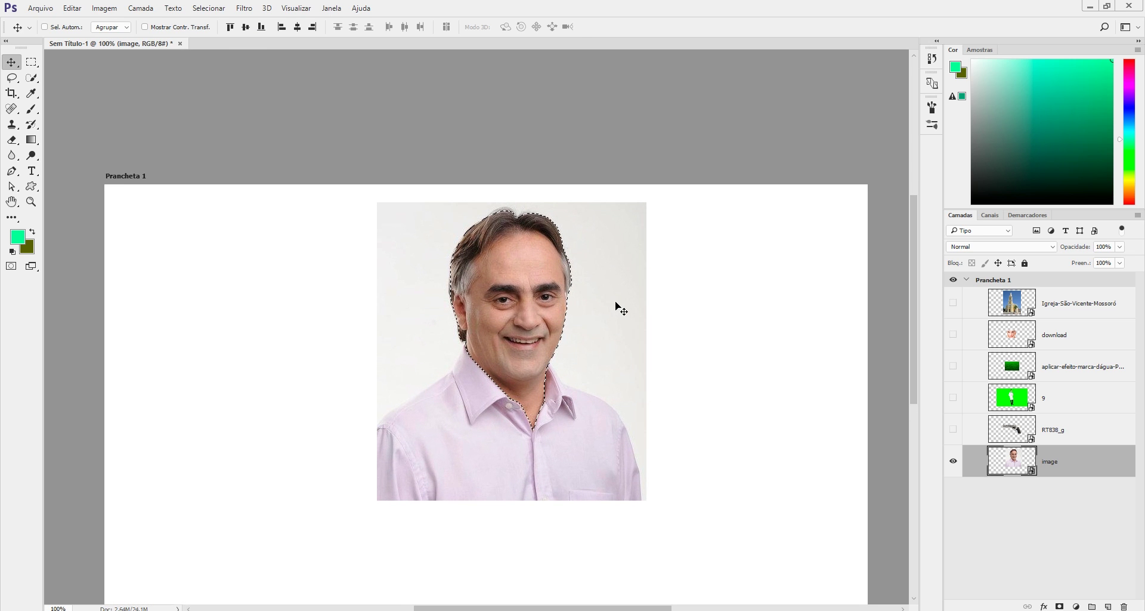
{"action": "left_click", "coordinate": [953, 398]}
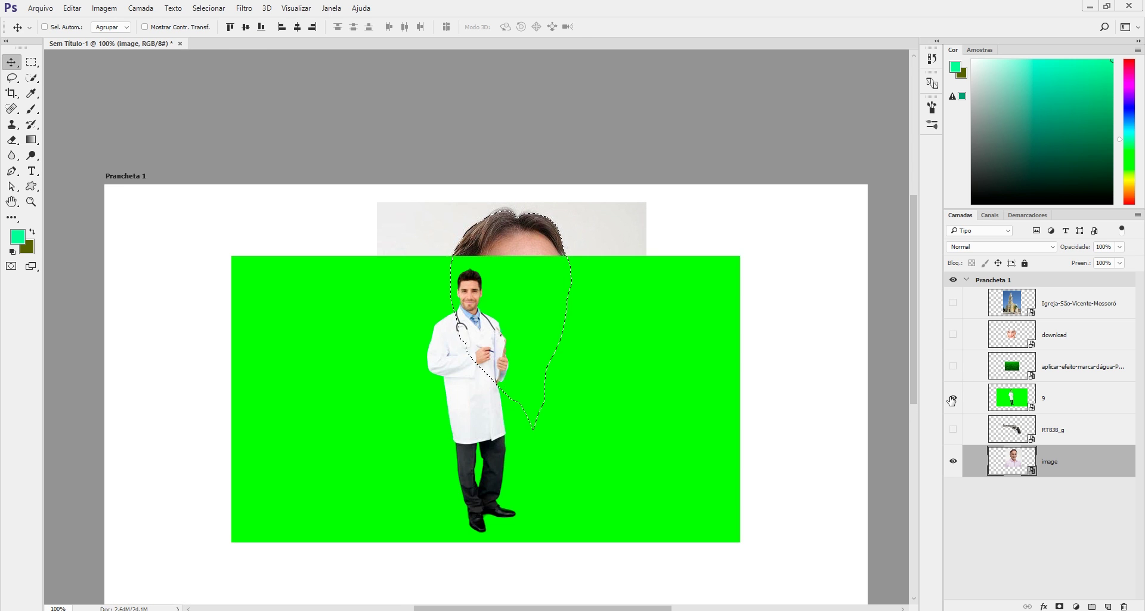
{"action": "left_click", "coordinate": [953, 398]}
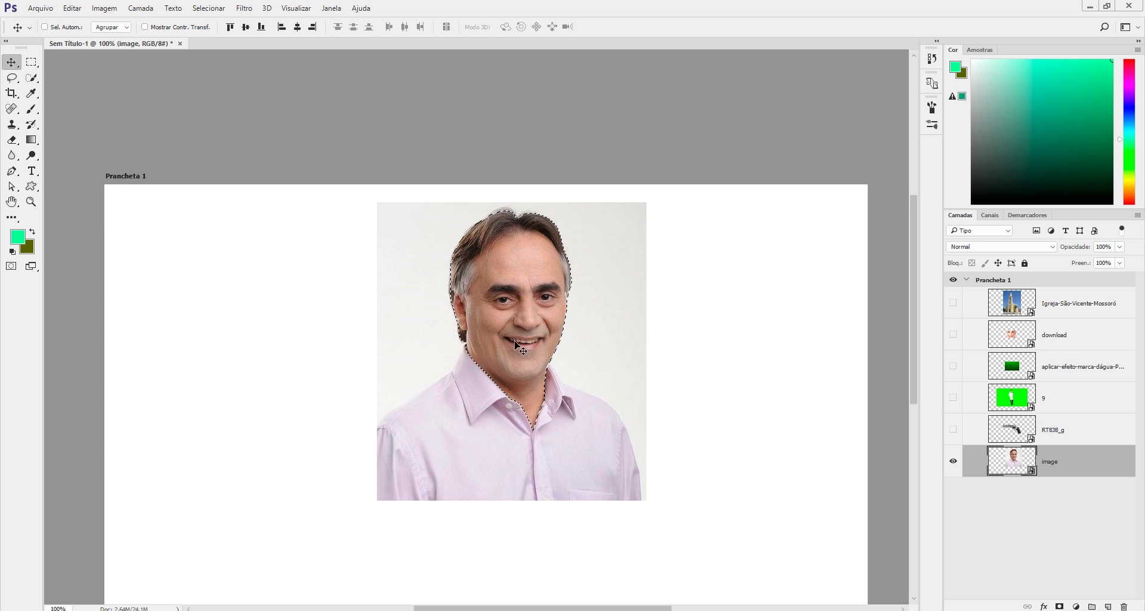
- Hide the portrait layer "image", show layer "9" with the doctor on green, and clear the head selection
{"action": "left_click", "coordinate": [953, 461]}
{"action": "left_click", "coordinate": [953, 398]}
{"action": "key", "text": "ctrl+d"}
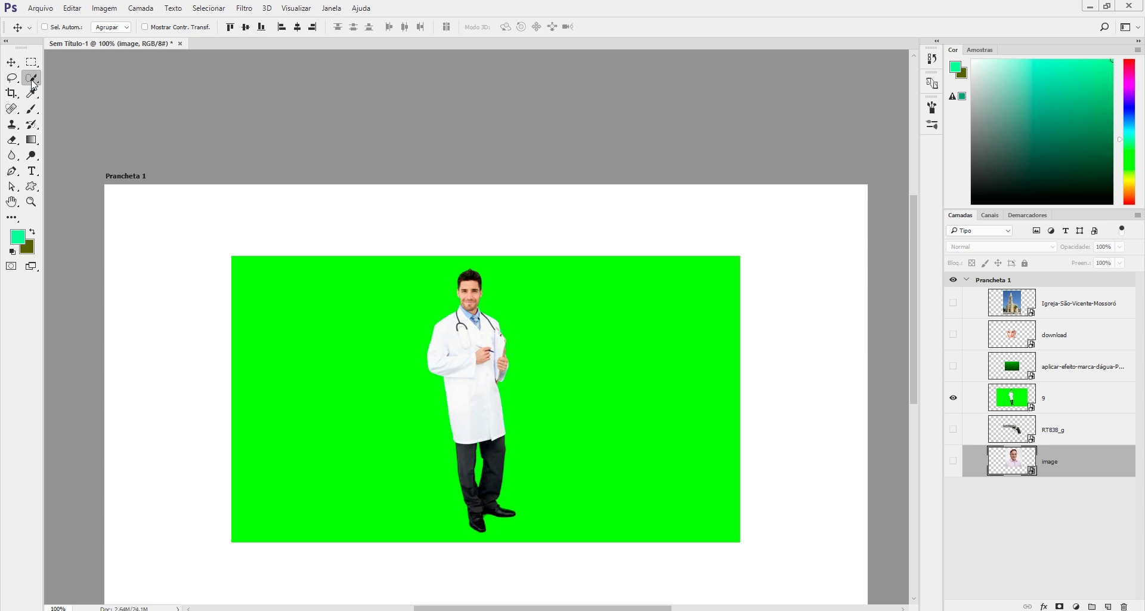
- Switch to the Quick Selection tool, clear the leftover selection and set the brush size to 10 px
{"action": "left_click", "coordinate": [31, 78]}
{"action": "left_click", "coordinate": [84, 77]}
{"action": "left_click_drag", "start_coordinate": [470, 279], "coordinate": [466, 441]}
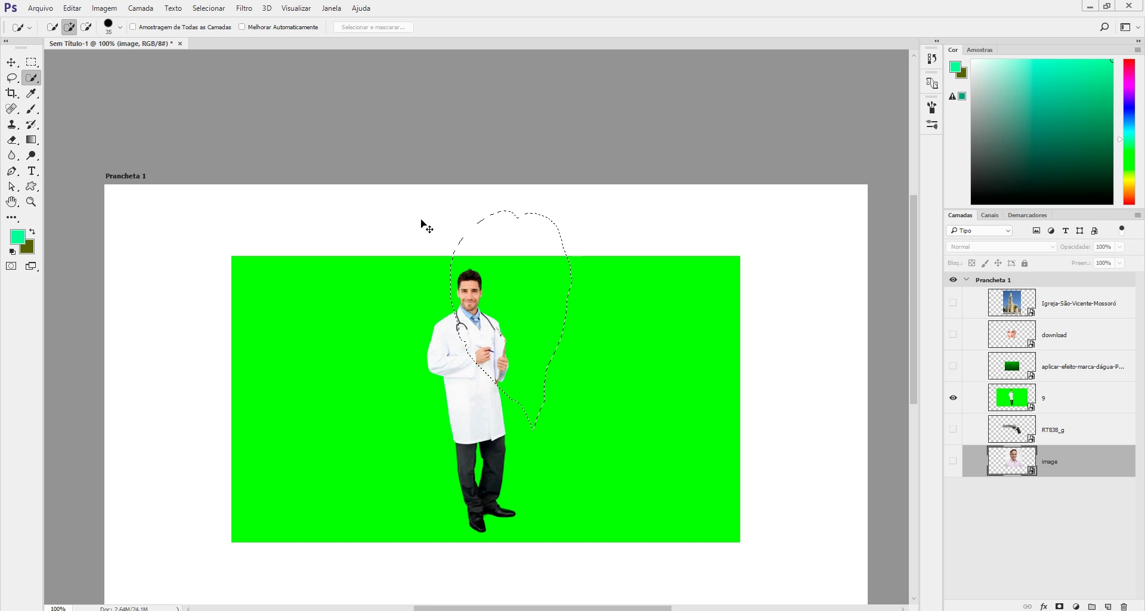
{"action": "key", "text": "ctrl+d"}
{"action": "left_click", "coordinate": [120, 27]}
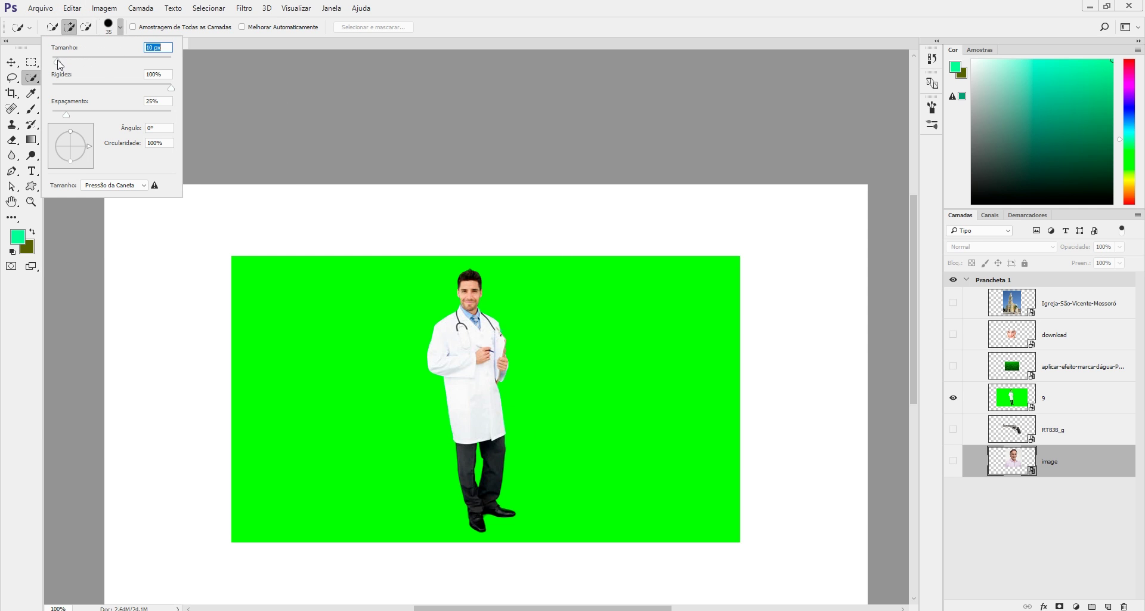
- Try to select the doctor on layer "9" by painting over his body with the Quick Selection tool, and clear the selection
{"action": "mouse_move", "coordinate": [470, 288]}
{"action": "left_mouse_down"}
{"action": "mouse_move", "coordinate": [467, 341]}
{"action": "mouse_move", "coordinate": [440, 349]}
{"action": "mouse_move", "coordinate": [443, 376]}
{"action": "mouse_move", "coordinate": [488, 404]}
{"action": "left_mouse_up"}
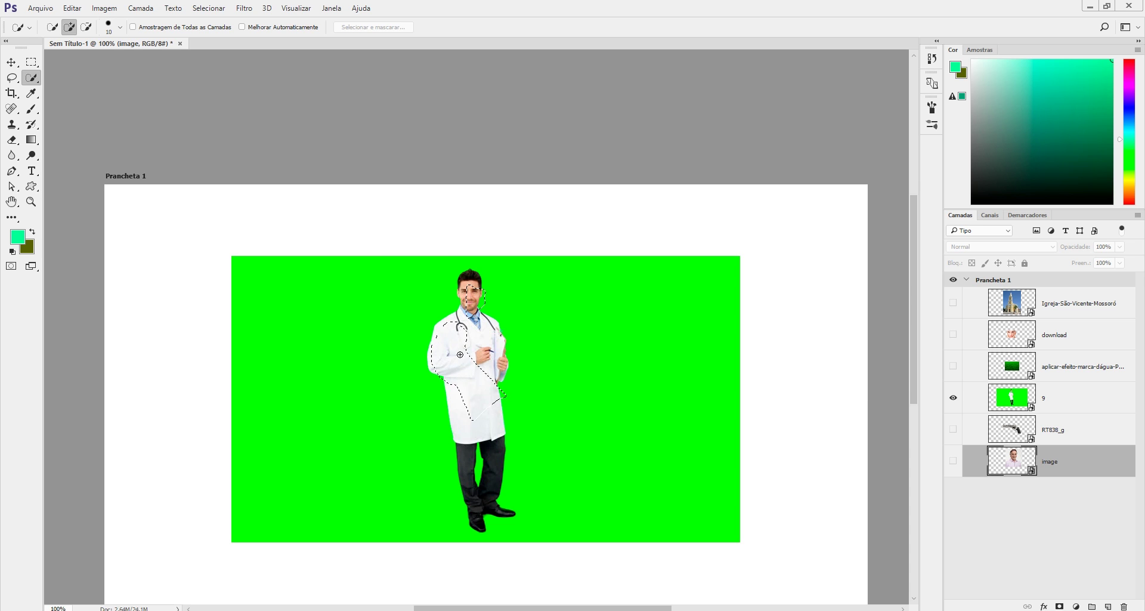
{"action": "left_click", "coordinate": [1052, 402]}
{"action": "left_click_drag", "start_coordinate": [458, 378], "coordinate": [476, 464]}
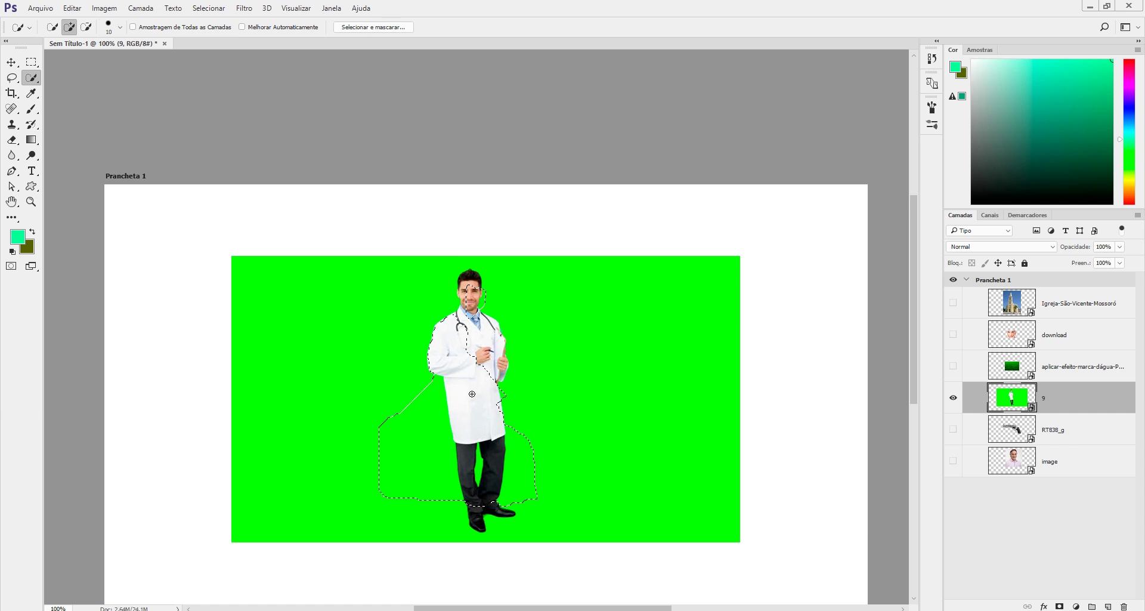
{"action": "left_click_drag", "start_coordinate": [485, 328], "coordinate": [525, 319]}
{"action": "scroll", "coordinate": [536, 323], "scroll_direction": "down", "scroll_amount": 4}
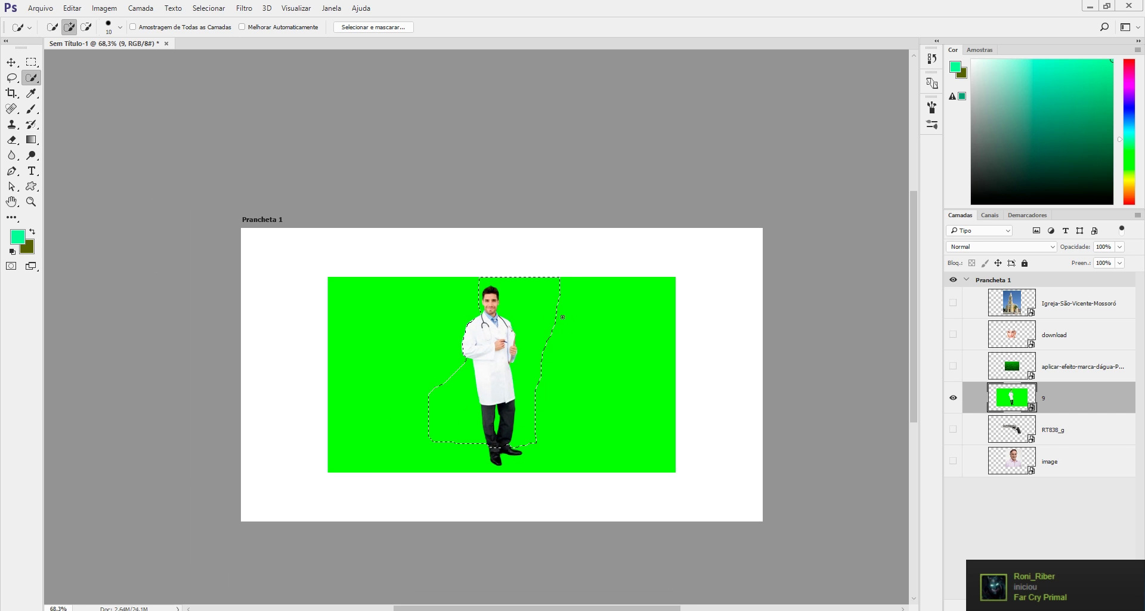
{"action": "scroll", "coordinate": [584, 332], "scroll_direction": "up", "scroll_amount": 3}
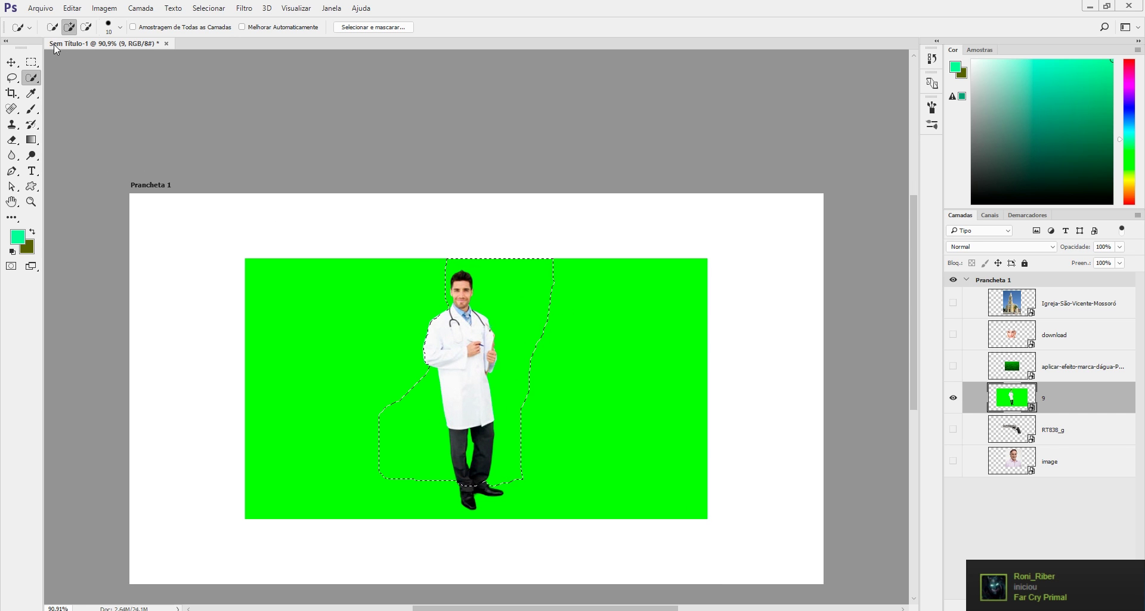
{"action": "key", "text": "ctrl+d"}
- Select the green background around the doctor with the Magic Wand tool at tolerance 5
{"action": "scroll", "coordinate": [263, 253], "scroll_direction": "up", "scroll_amount": 2}
{"action": "scroll", "coordinate": [414, 323], "scroll_direction": "up", "scroll_amount": 3}
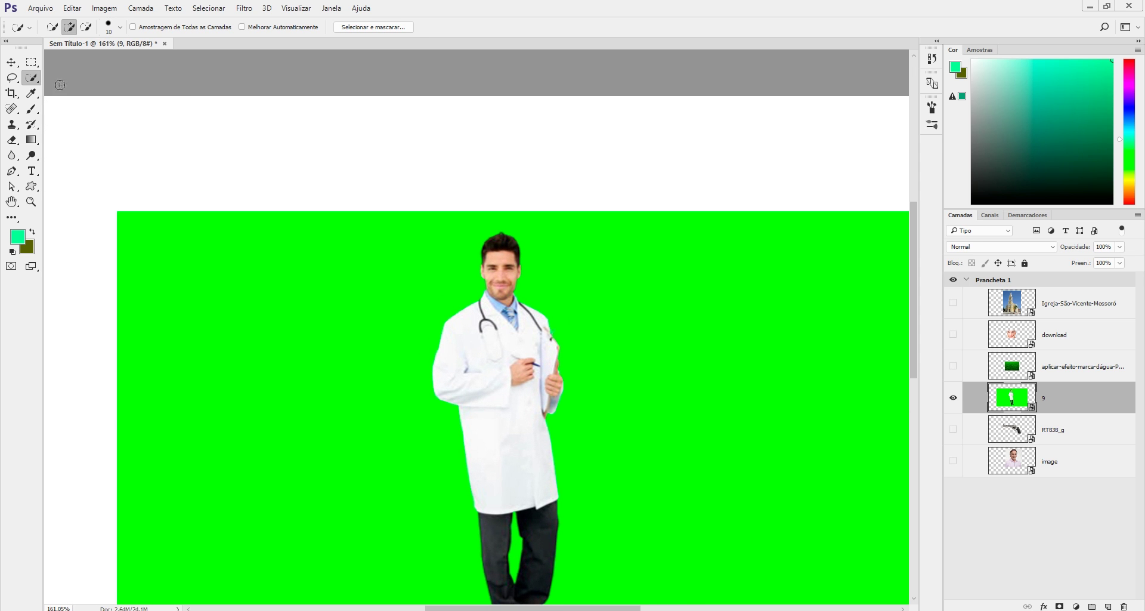
{"action": "right_click", "coordinate": [34, 90]}
{"action": "right_click", "coordinate": [31, 81]}
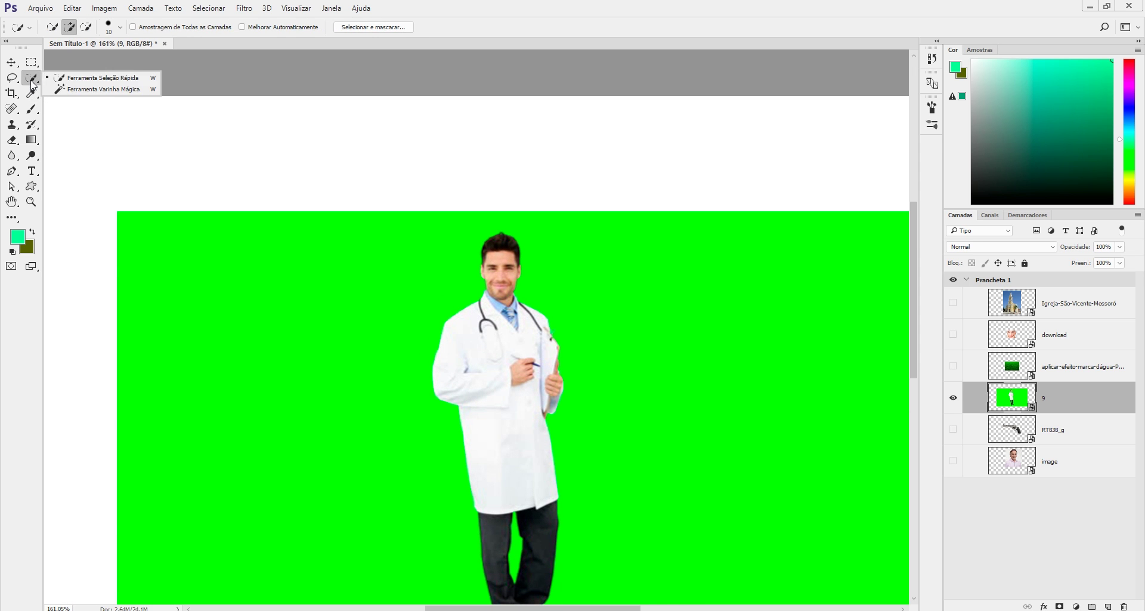
{"action": "left_click", "coordinate": [96, 89]}
{"action": "scroll", "coordinate": [394, 203], "scroll_direction": "down", "scroll_amount": 3}
{"action": "left_click", "coordinate": [366, 292]}
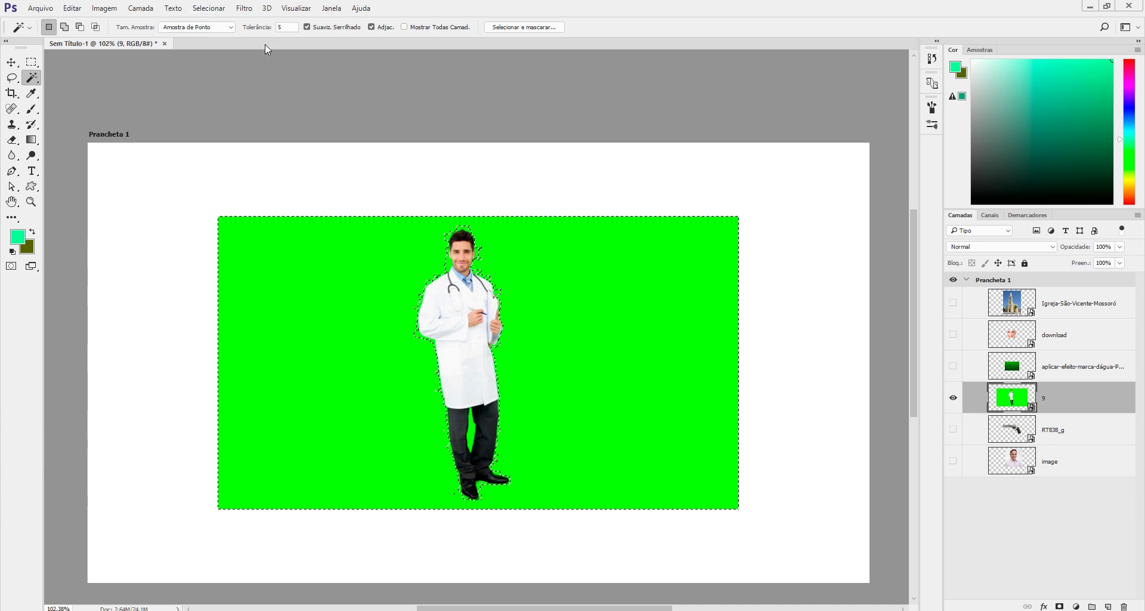
- Set the Magic Wand tolerance to 20 and reselect the green background around the doctor
{"action": "left_click", "coordinate": [281, 28]}
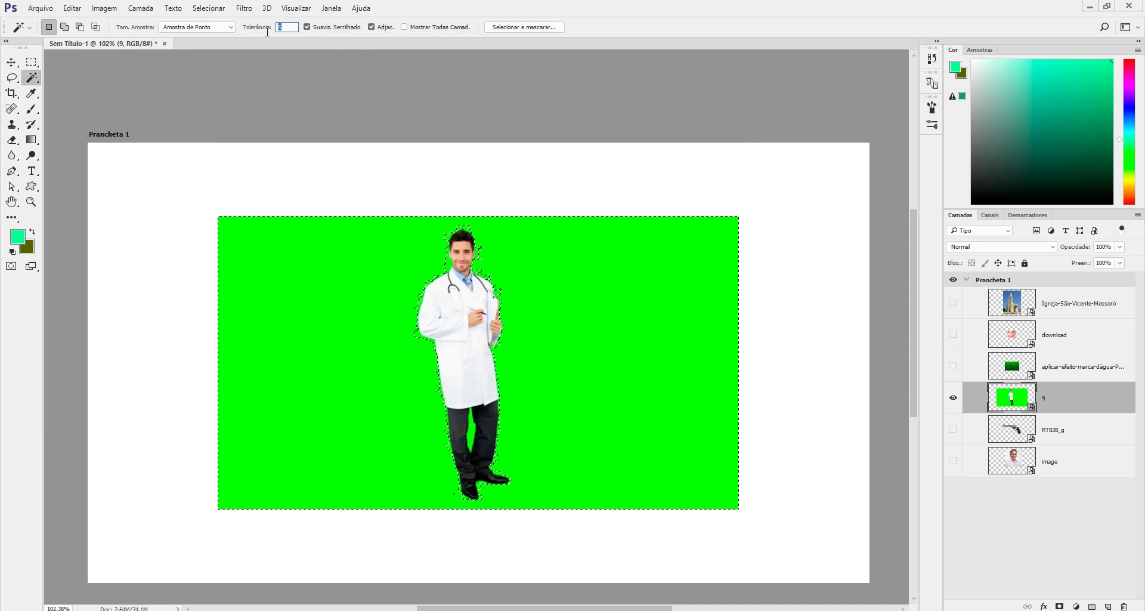
{"action": "type", "text": "20"}
{"action": "left_click", "coordinate": [334, 277]}
{"action": "left_click", "coordinate": [345, 280]}
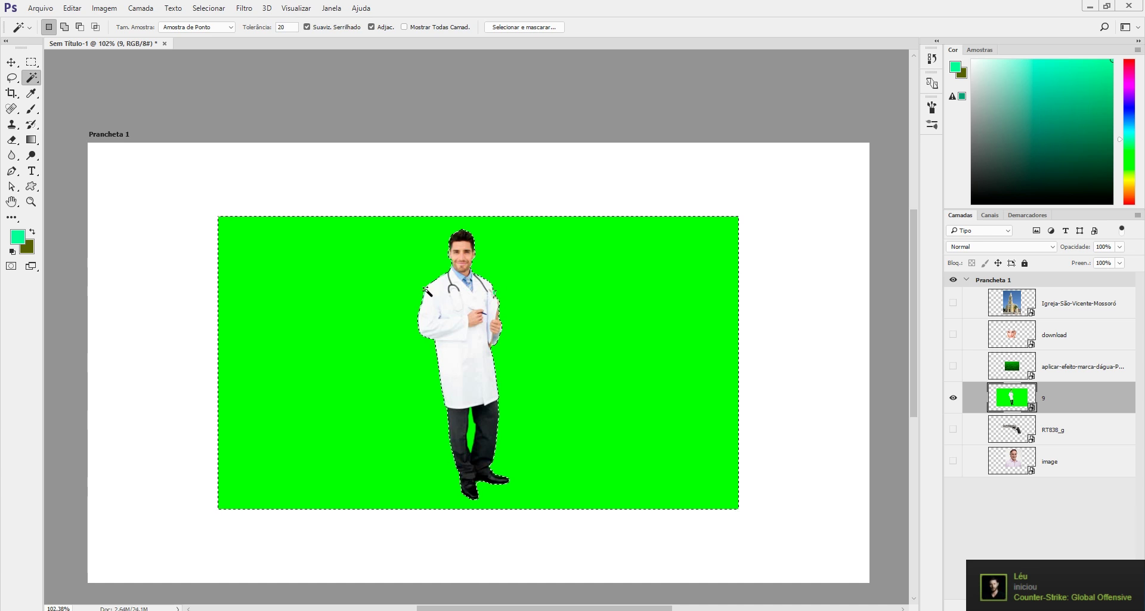
- Set the Magic Wand tolerance to 30 and switch to the Move tool
{"action": "left_click", "coordinate": [270, 30]}
{"action": "type", "text": "30"}
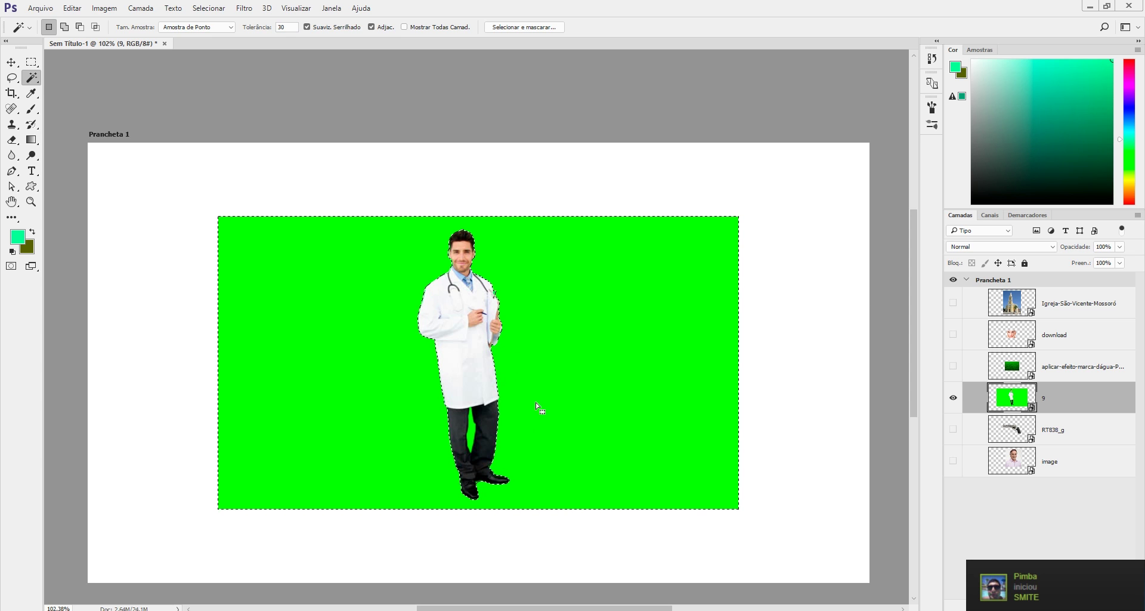
{"action": "type", "text": "v"}
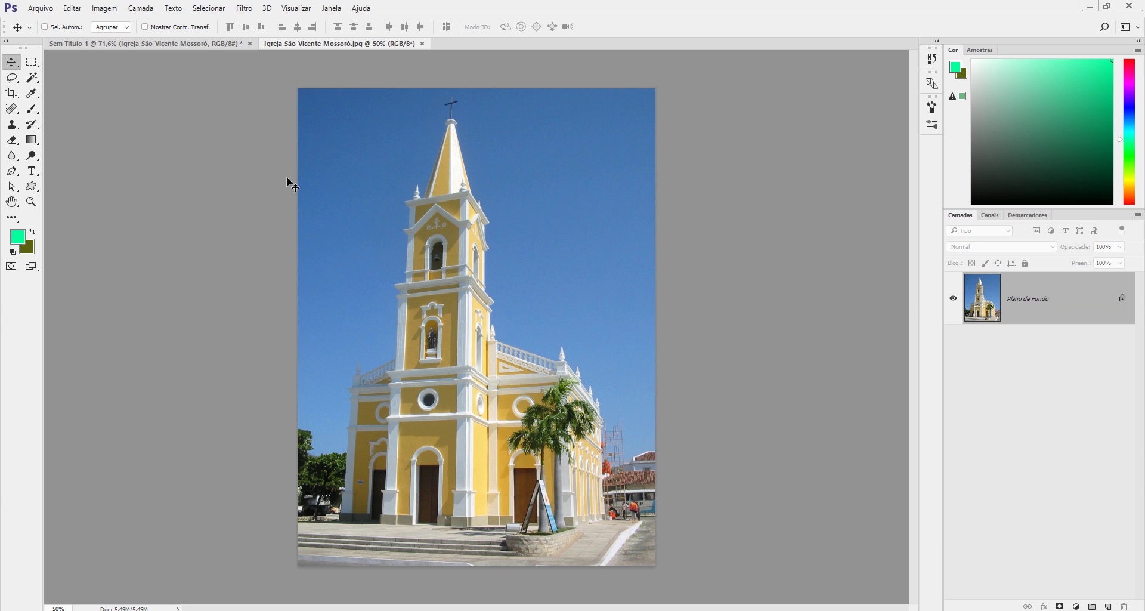
- Activate the Crop tool on the church photo and choose the free ratio preset (Proporção) with 21 by 29.7
{"action": "left_click", "coordinate": [13, 93]}
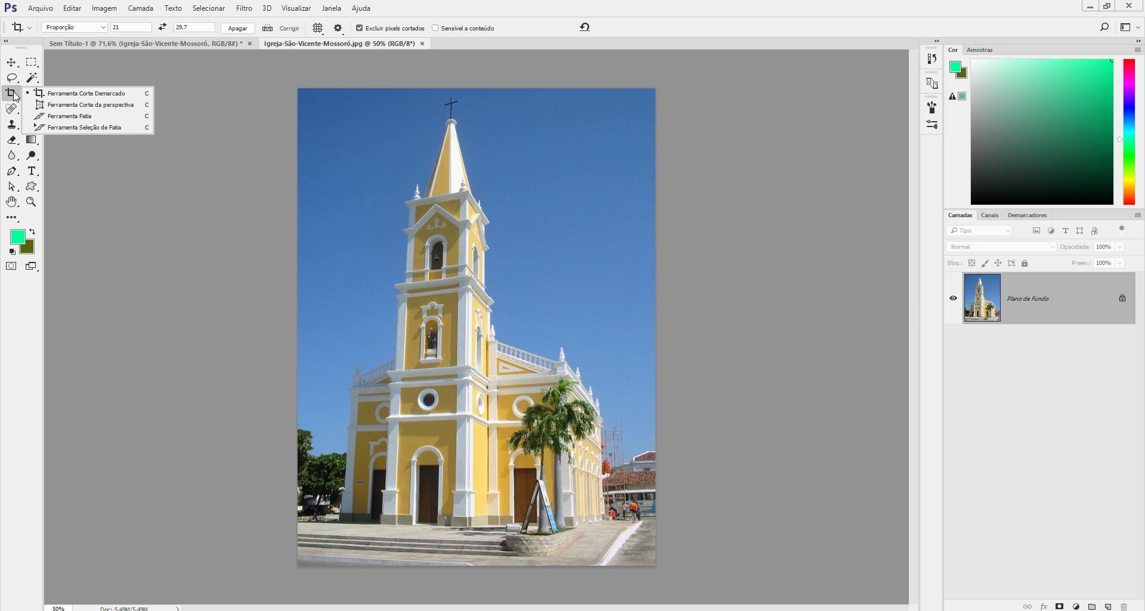
{"action": "left_click", "coordinate": [106, 95]}
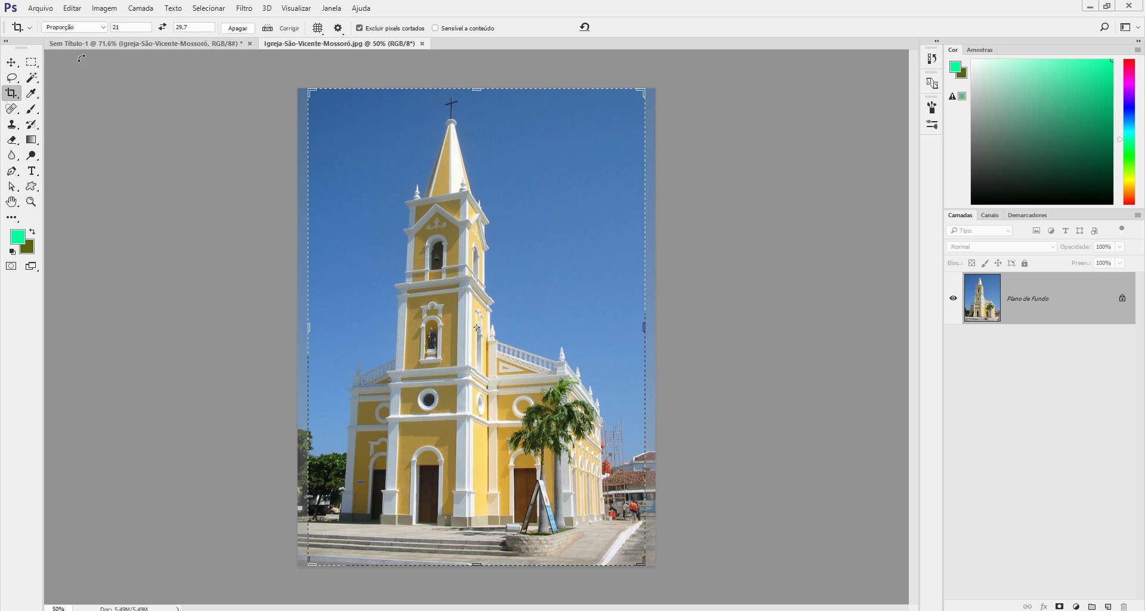
{"action": "left_click", "coordinate": [103, 28]}
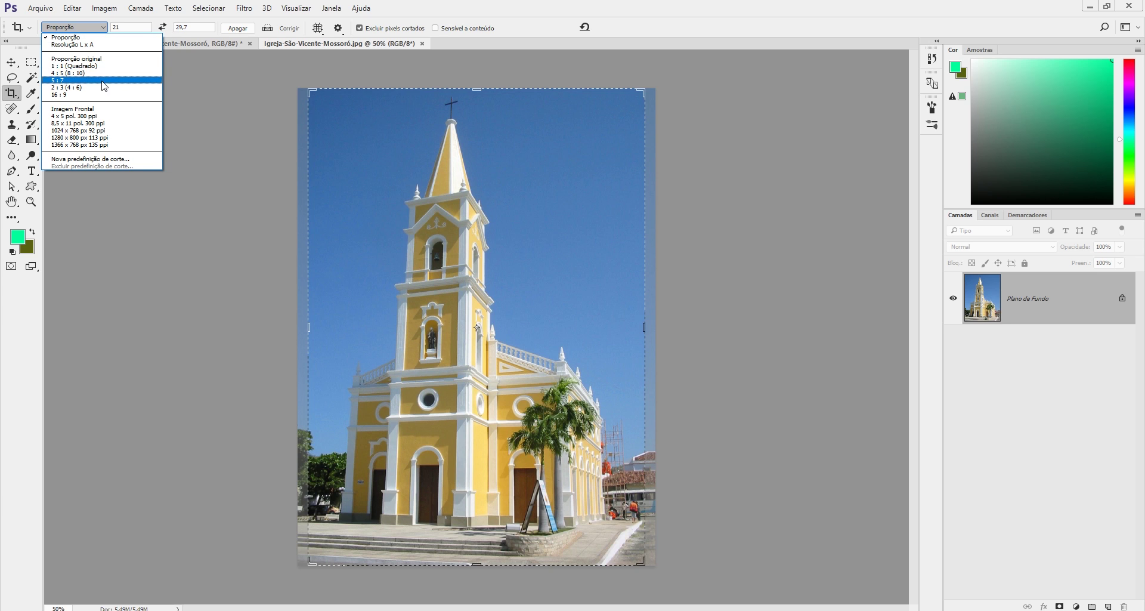
{"action": "left_click", "coordinate": [104, 37]}
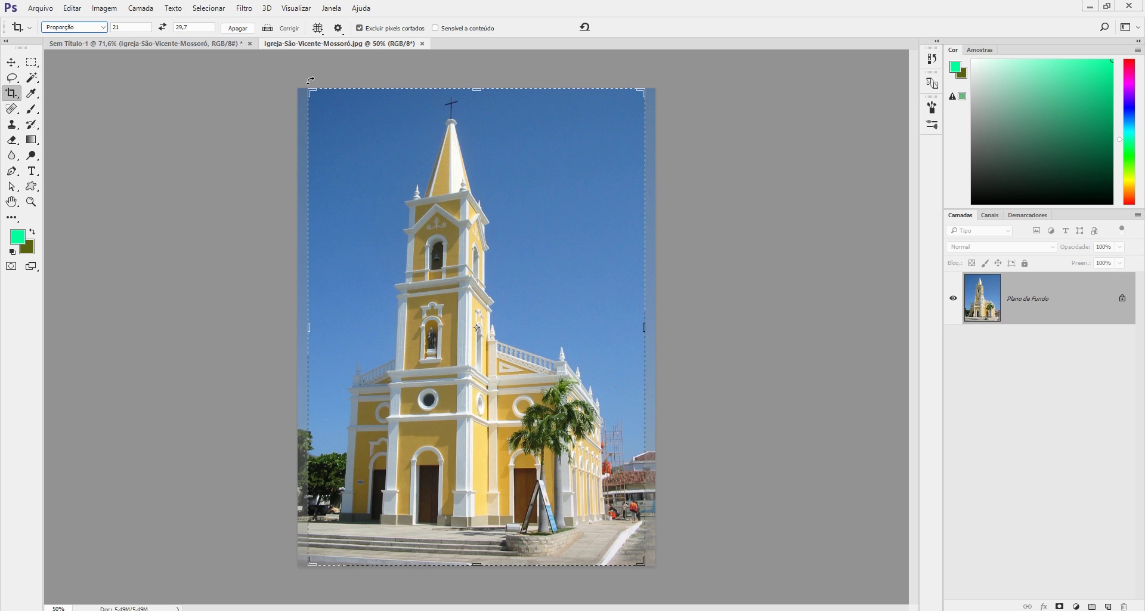
- Crop the church photo to its lower-right part around the palm tree at the 21 by 29.7 ratio, and undo the crop
{"action": "left_click_drag", "start_coordinate": [310, 92], "coordinate": [401, 219]}
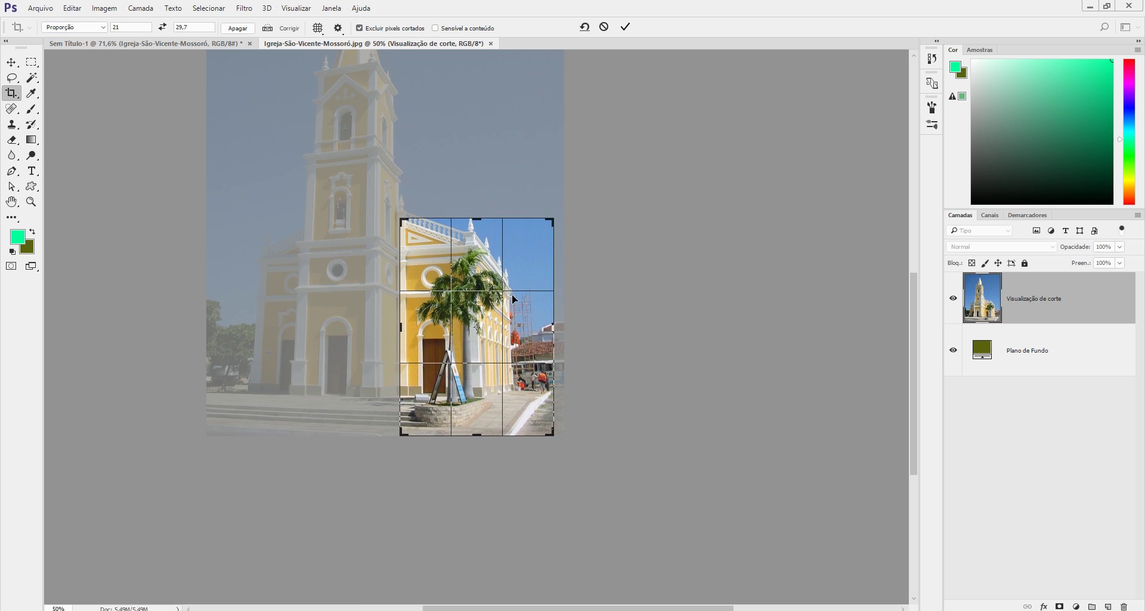
{"action": "key", "text": "Return"}
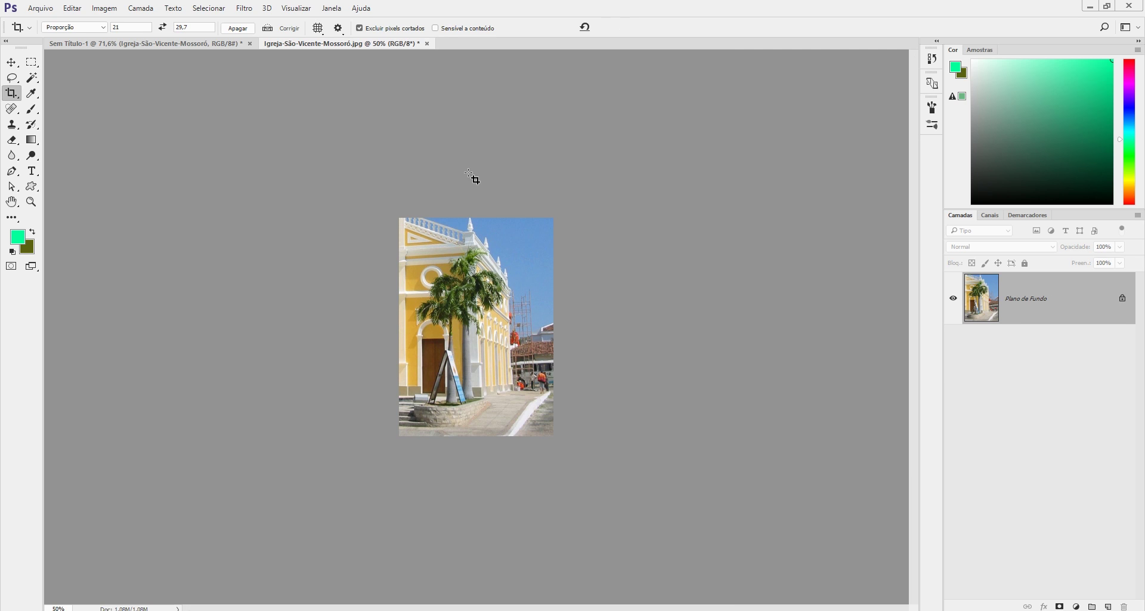
{"action": "scroll", "coordinate": [417, 360], "scroll_direction": "up", "scroll_amount": 1}
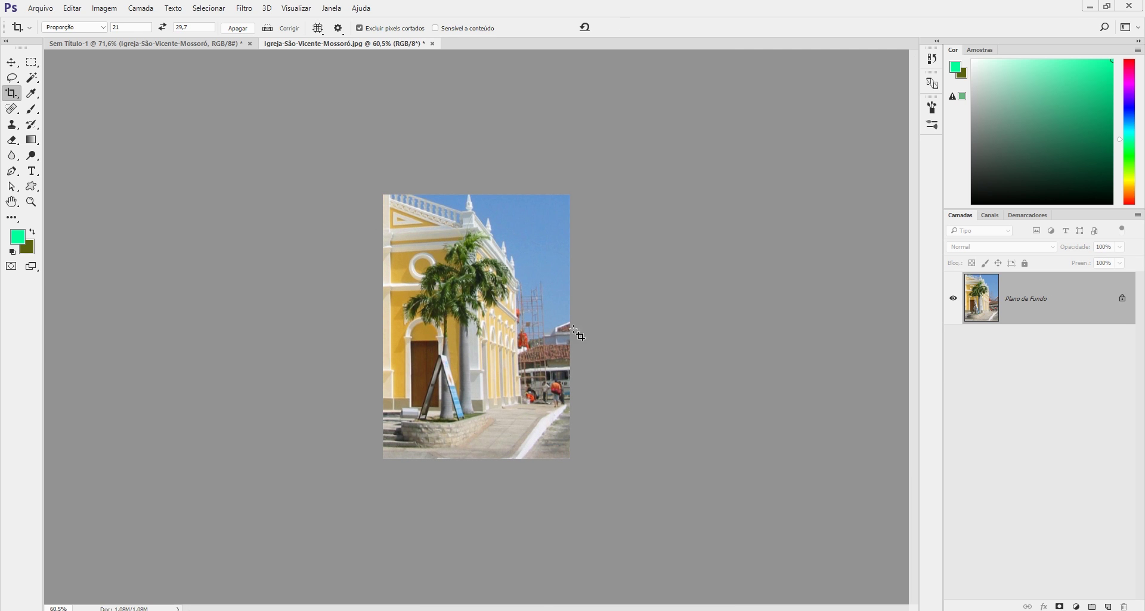
{"action": "key", "text": "ctrl+z"}
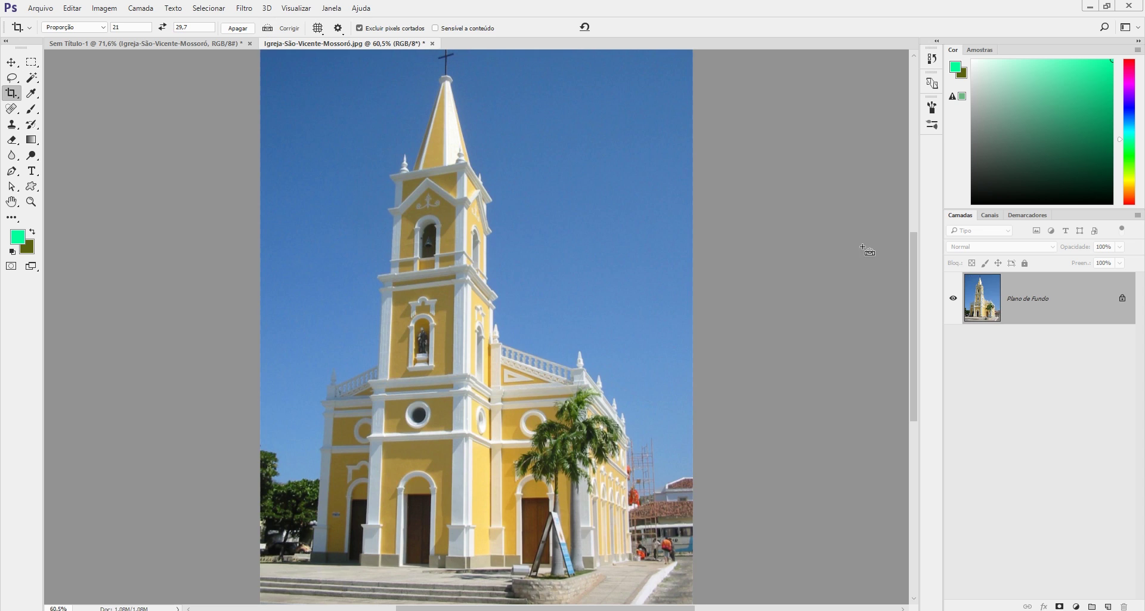
- Unlock the church photo's background layer to turn it into a regular layer
{"action": "left_click", "coordinate": [1125, 300]}
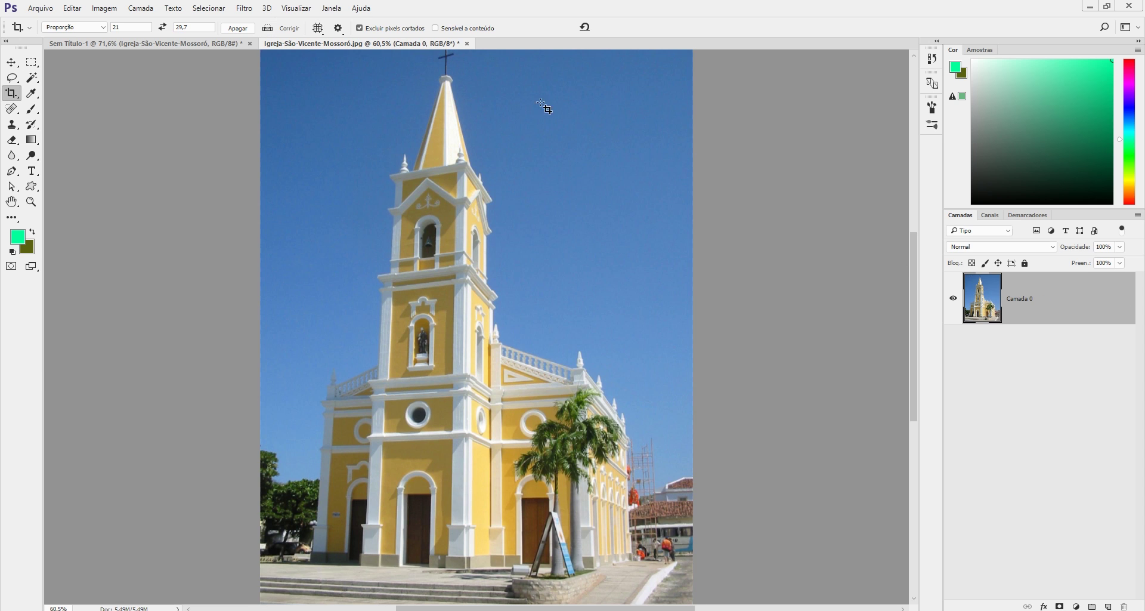
- Try cropping the church photo to the top of the bell tower at the 21 by 29.7 ratio, and undo the crop
{"action": "scroll", "coordinate": [513, 95], "scroll_direction": "down", "scroll_amount": 2}
{"action": "left_click_drag", "start_coordinate": [397, 127], "coordinate": [513, 325]}
{"action": "key", "text": "Return"}
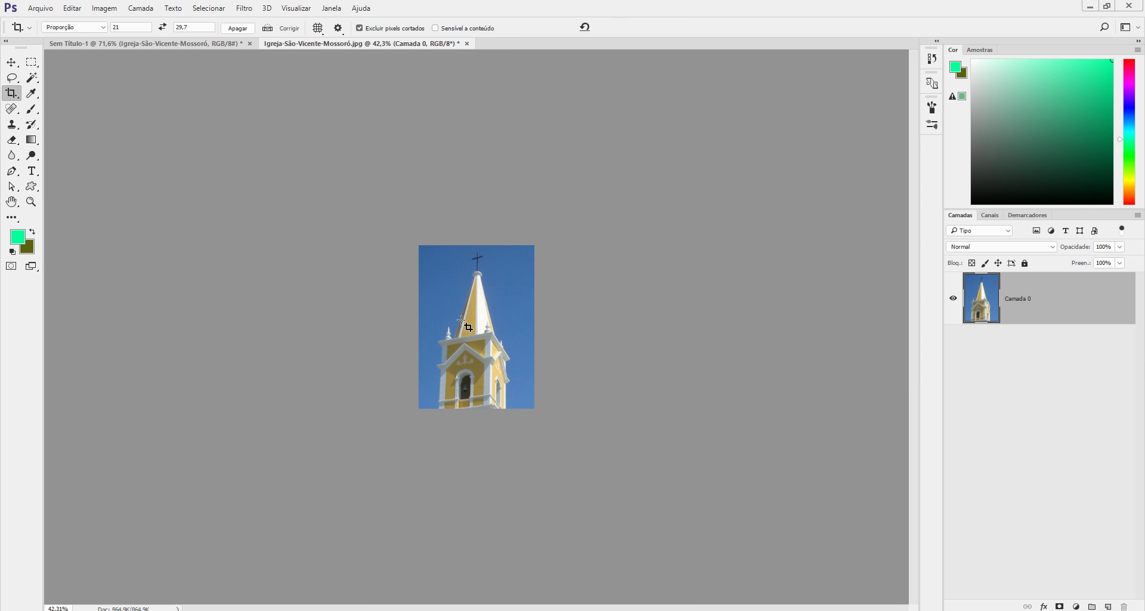
{"action": "key", "text": "ctrl"}
{"action": "key", "text": "ctrl+z"}
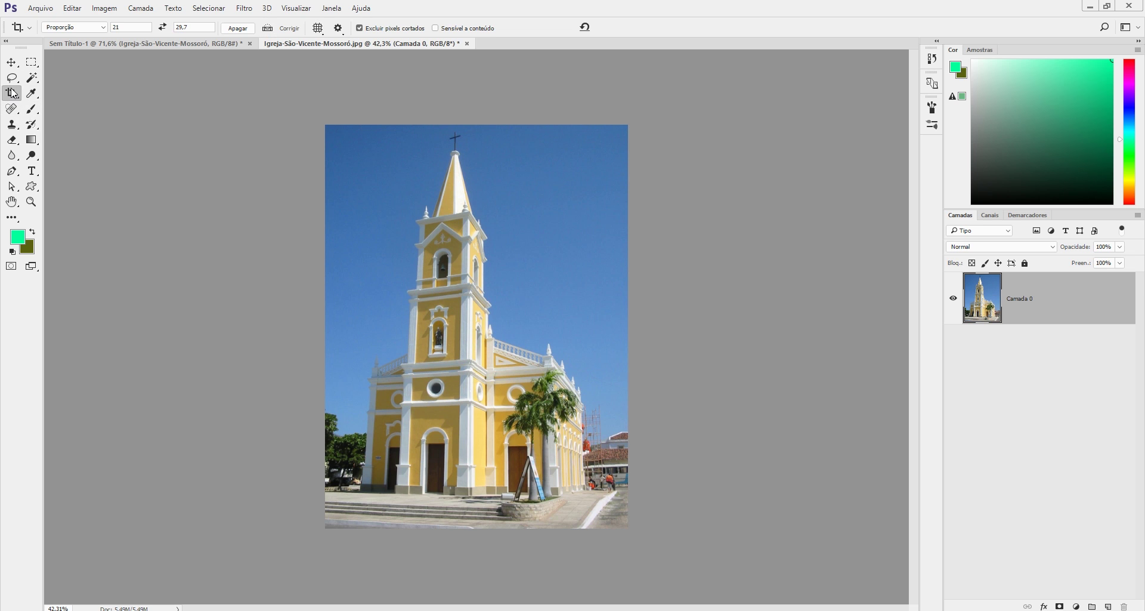
- Activate the Perspective Crop tool and outline the dark bell opening in the church tower as a four-cornered crop area
{"action": "right_click", "coordinate": [12, 92]}
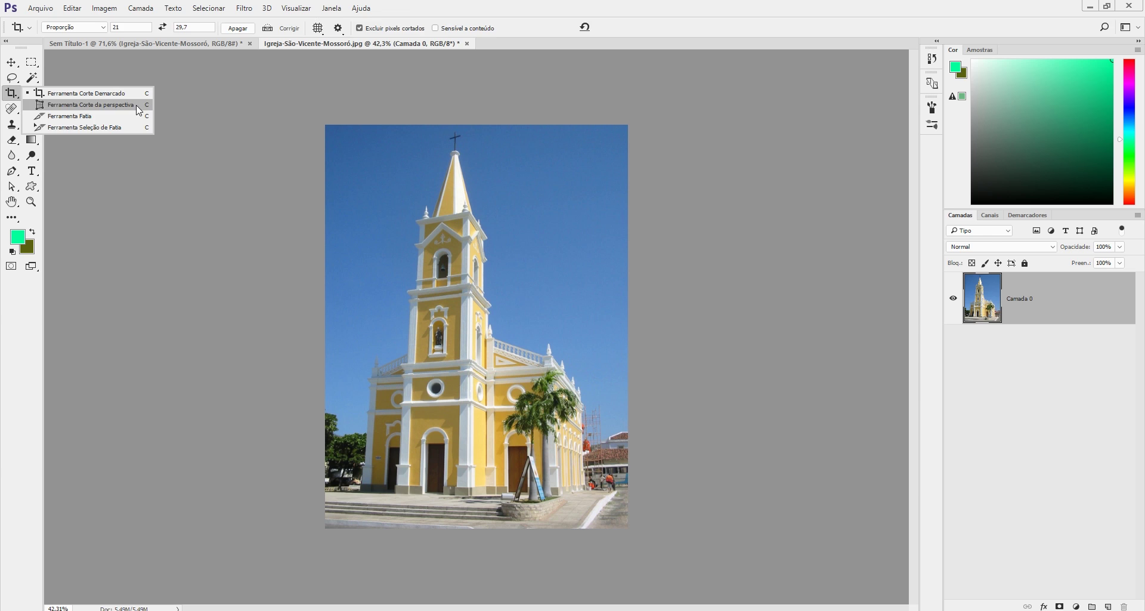
{"action": "left_click", "coordinate": [90, 104]}
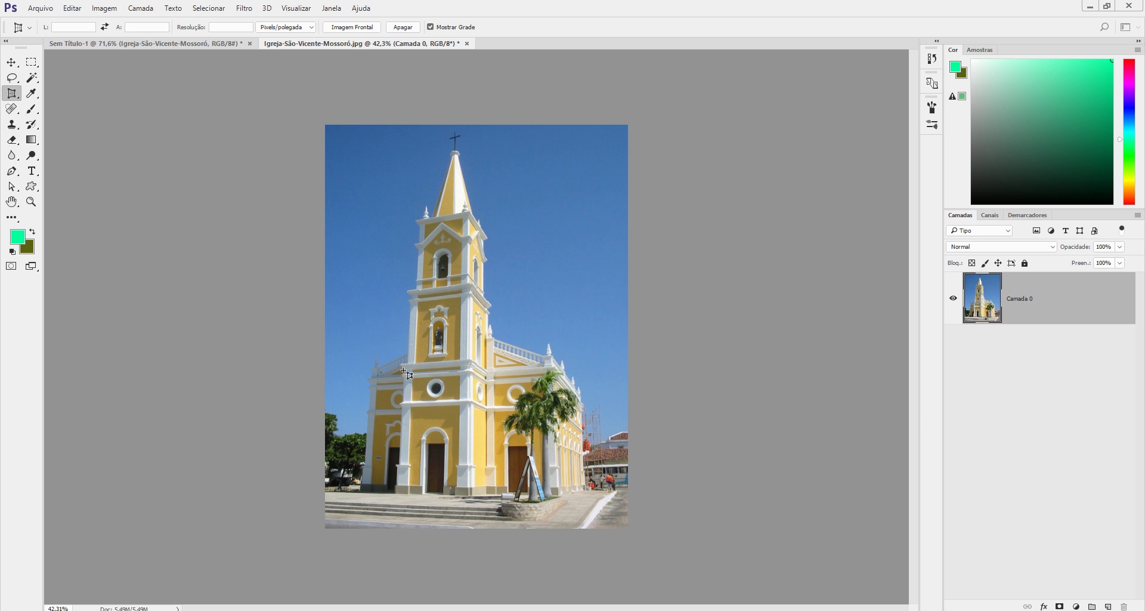
{"action": "scroll", "coordinate": [439, 275], "scroll_direction": "up", "scroll_amount": 4}
{"action": "scroll", "coordinate": [430, 232], "scroll_direction": "up", "scroll_amount": 5}
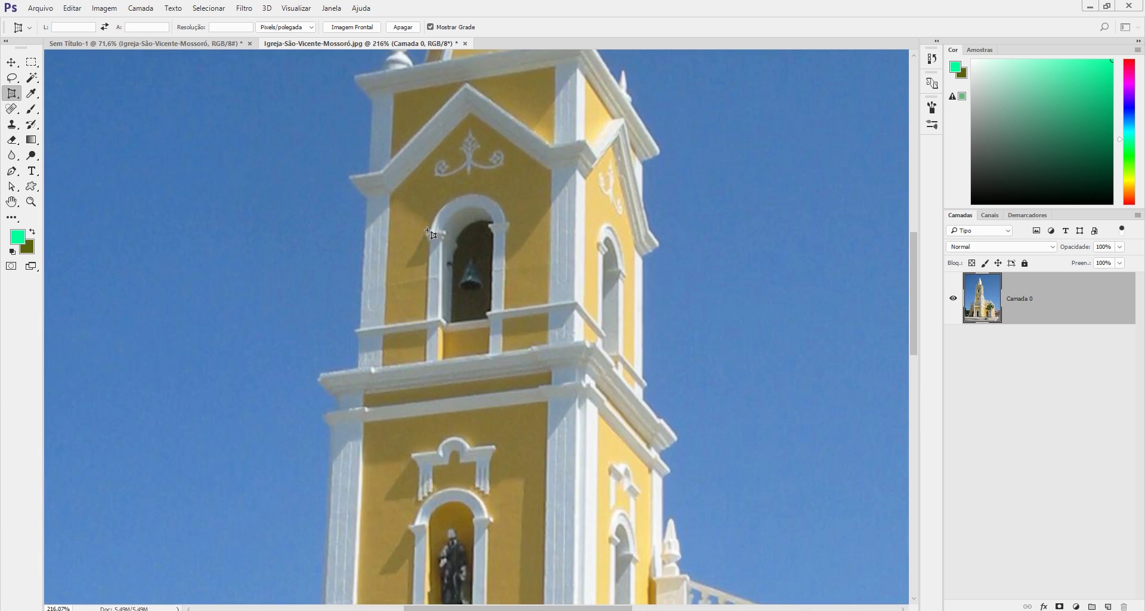
{"action": "scroll", "coordinate": [498, 265], "scroll_direction": "down", "scroll_amount": 3}
{"action": "scroll", "coordinate": [498, 264], "scroll_direction": "down", "scroll_amount": 4}
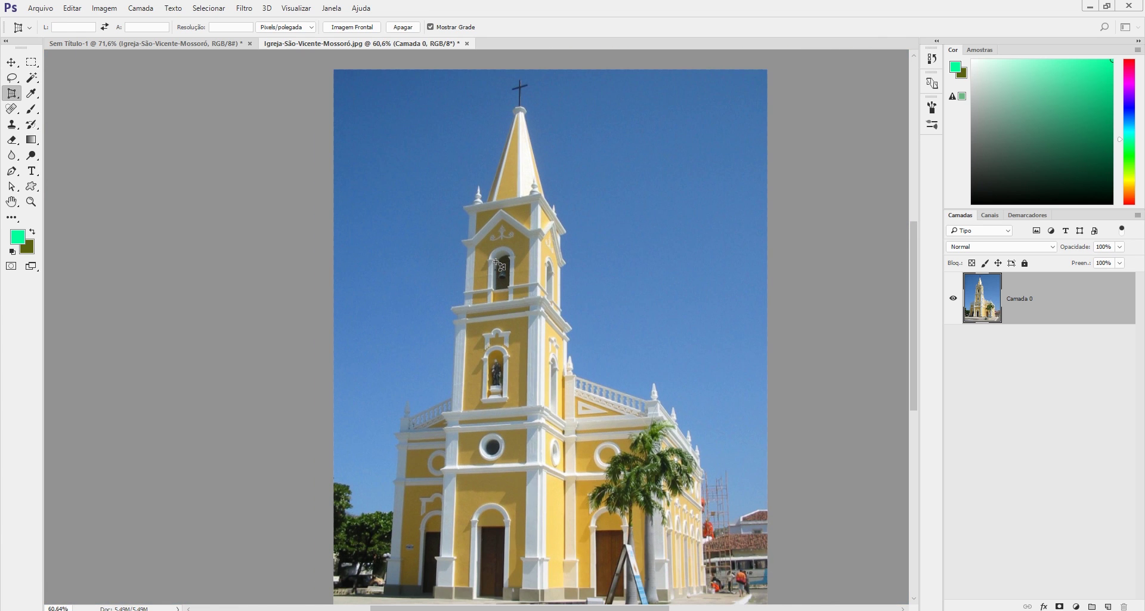
{"action": "scroll", "coordinate": [497, 263], "scroll_direction": "up", "scroll_amount": 5}
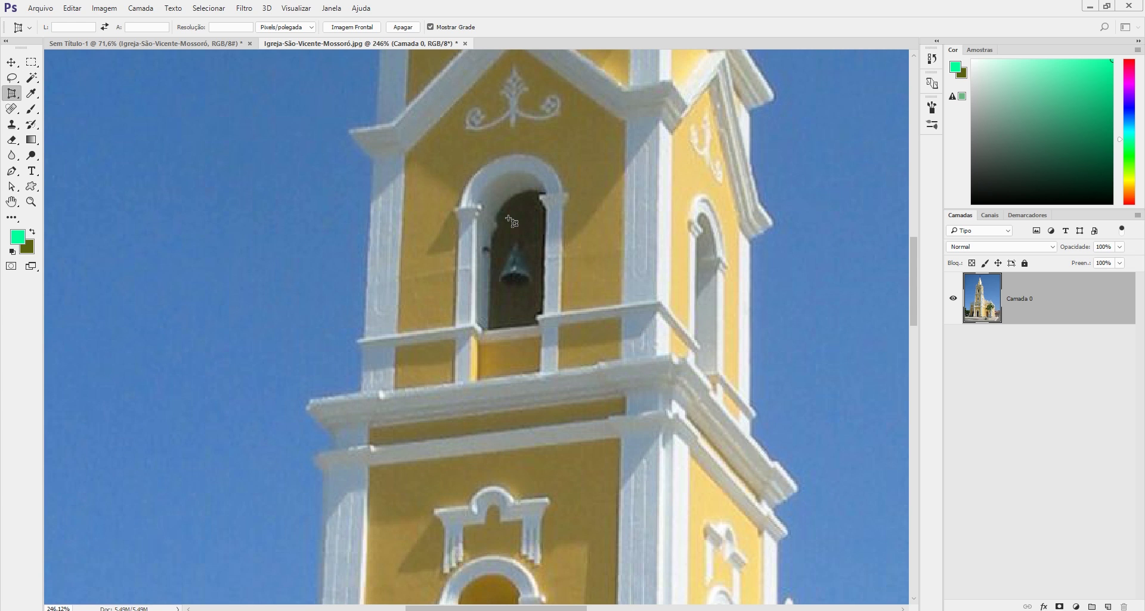
{"action": "left_click_drag", "start_coordinate": [498, 216], "coordinate": [539, 316]}
{"action": "left_click_drag", "start_coordinate": [498, 219], "coordinate": [516, 202]}
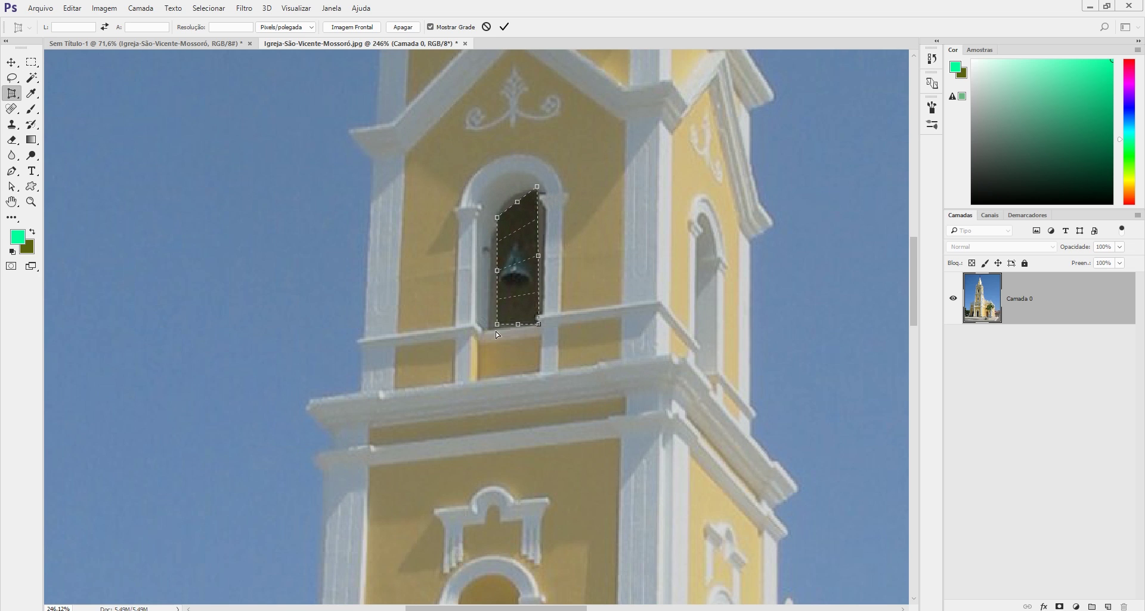
- Fit the perspective crop's corners to the bell opening, apply the crop, and undo it
{"action": "left_click_drag", "start_coordinate": [499, 321], "coordinate": [535, 316]}
{"action": "left_click_drag", "start_coordinate": [535, 250], "coordinate": [540, 247]}
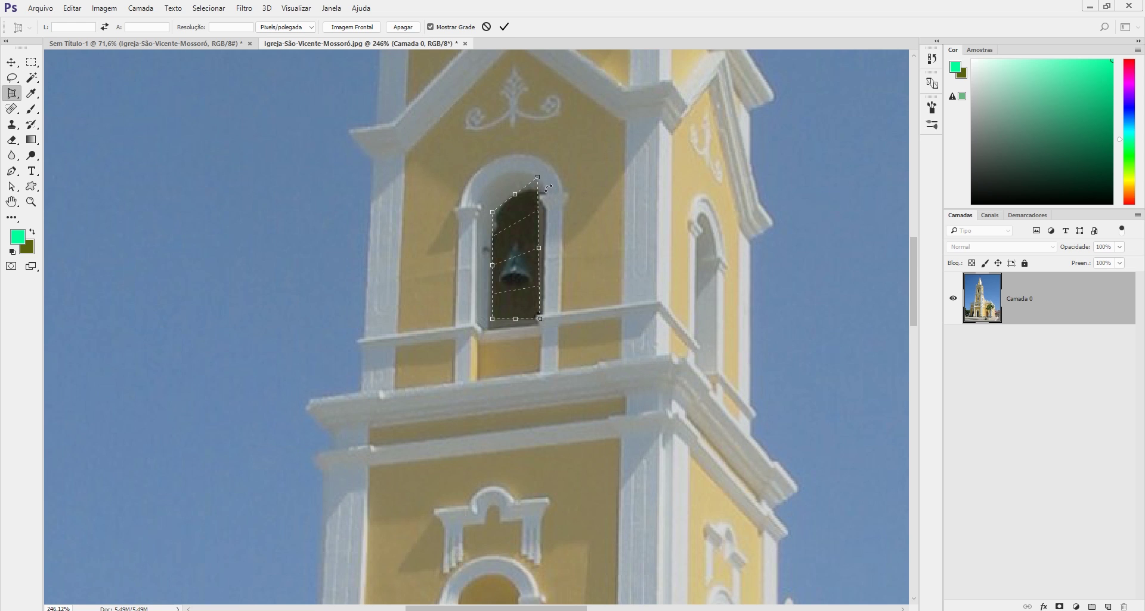
{"action": "left_click_drag", "start_coordinate": [539, 177], "coordinate": [536, 193]}
{"action": "key", "text": "Return"}
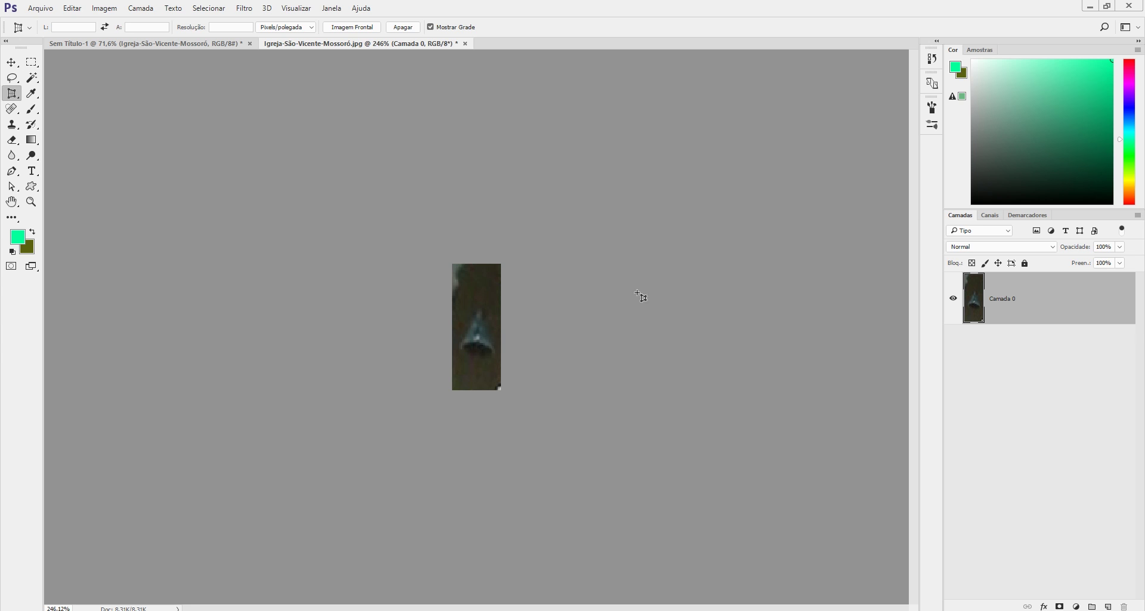
{"action": "key", "text": "ctrl+z"}
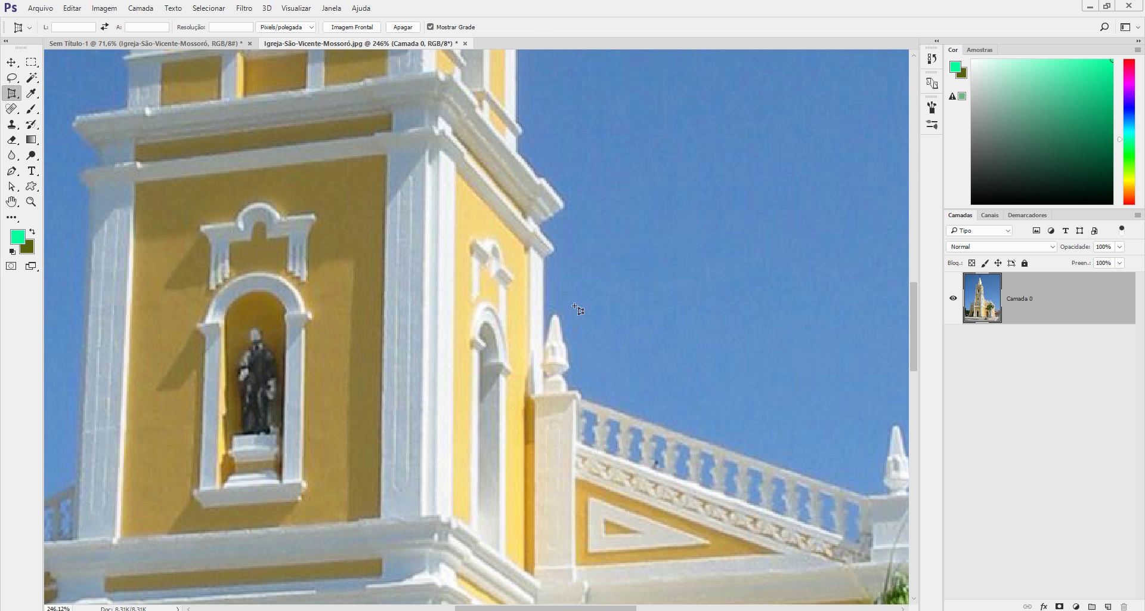
- Redo the perspective crop of the bell opening to compare it with the original, and undo it again
{"action": "left_click_drag", "start_coordinate": [374, 306], "coordinate": [435, 477]}
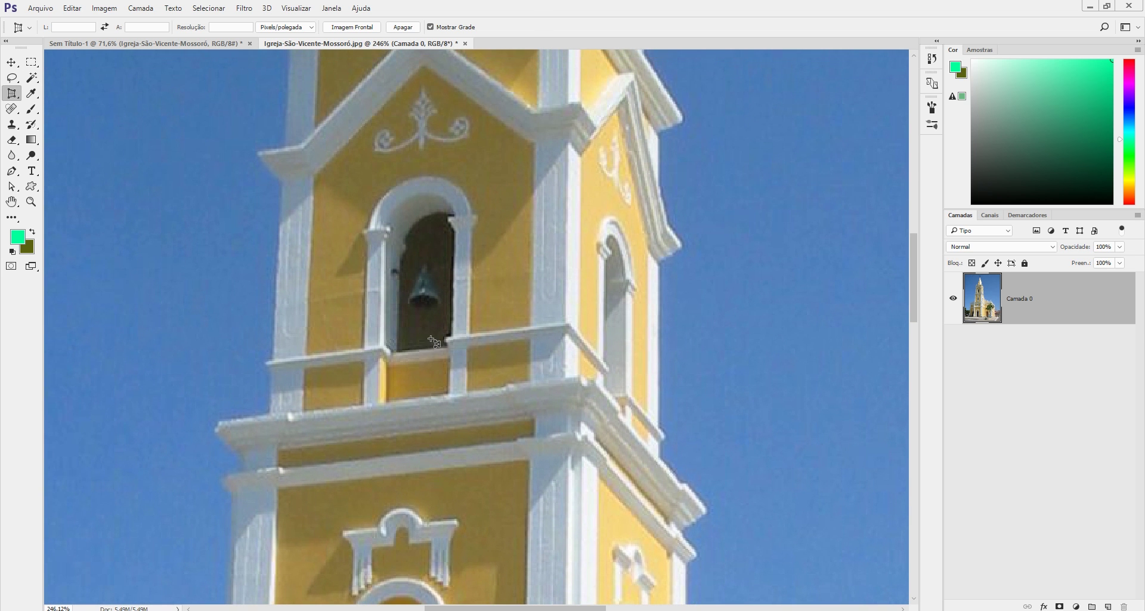
{"action": "key", "text": "ctrl+shift+z"}
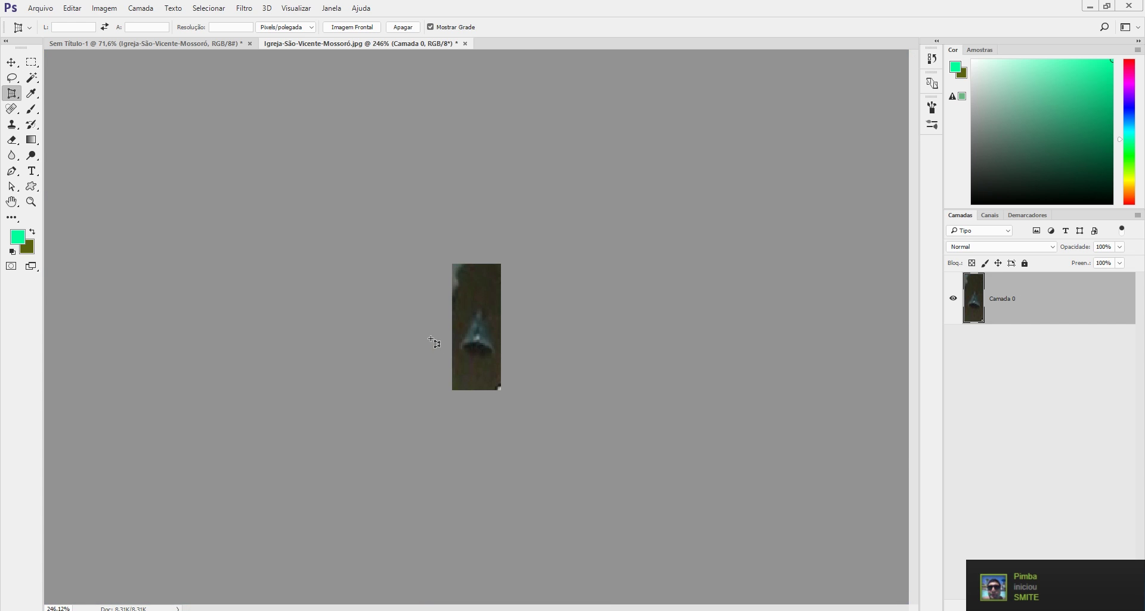
{"action": "key", "text": "ctrl+z"}
{"action": "scroll", "coordinate": [435, 340], "scroll_direction": "down", "scroll_amount": 4}
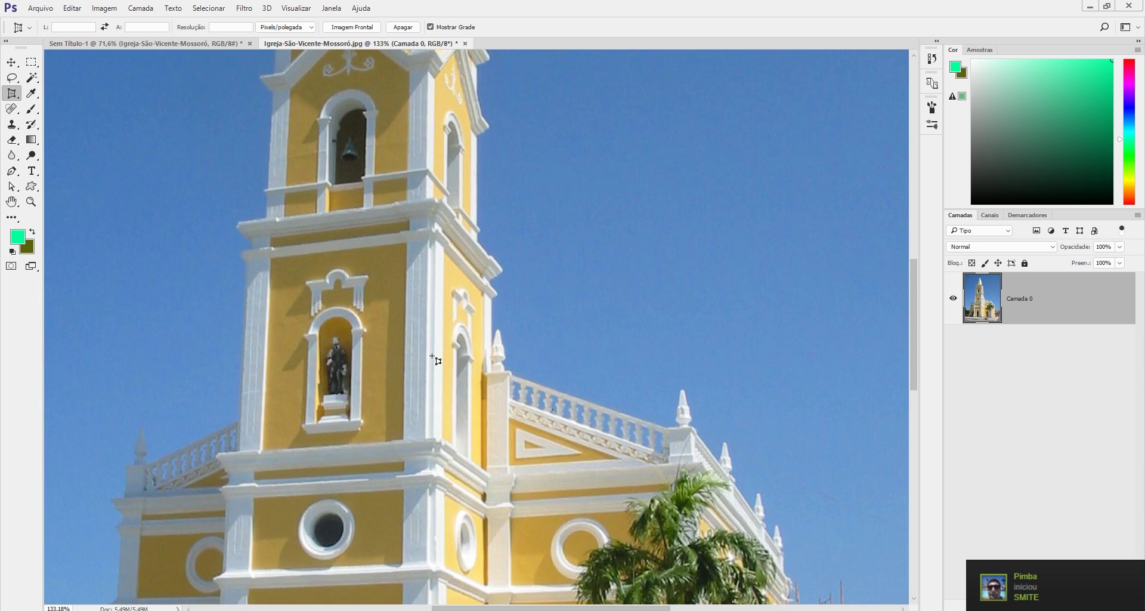
{"action": "scroll", "coordinate": [435, 358], "scroll_direction": "down", "scroll_amount": 1}
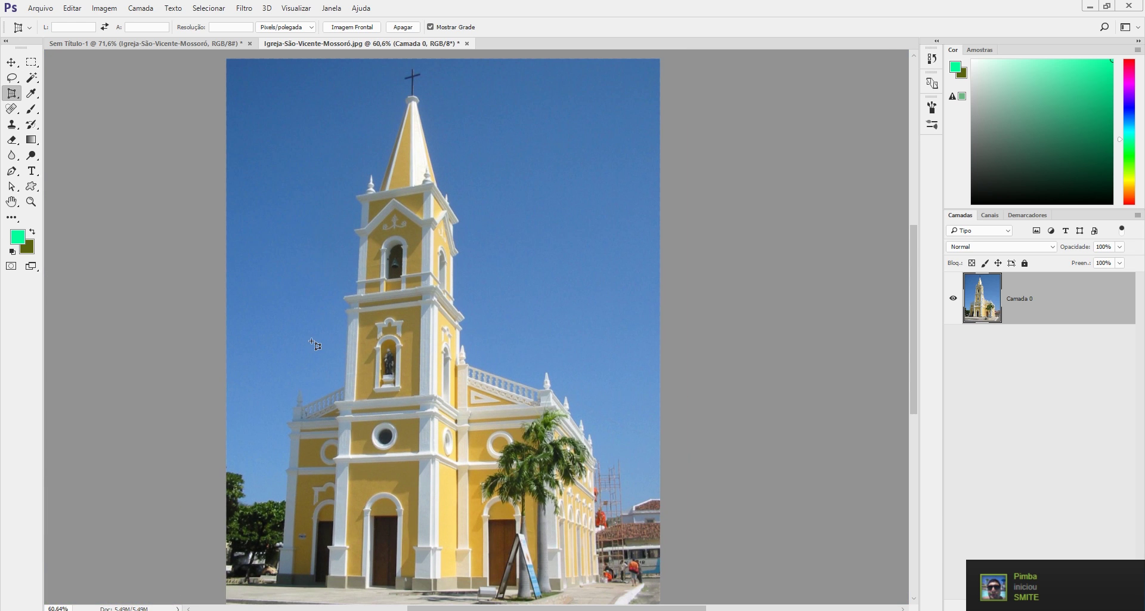
- Perspective-crop the church photo to the tower section with the statue niche, fitting the corners to the tower's slanted edges
{"action": "left_click_drag", "start_coordinate": [345, 297], "coordinate": [442, 403]}
{"action": "left_click_drag", "start_coordinate": [452, 298], "coordinate": [443, 288]}
{"action": "left_click_drag", "start_coordinate": [442, 404], "coordinate": [429, 397]}
{"action": "left_click_drag", "start_coordinate": [346, 403], "coordinate": [356, 402]}
{"action": "left_click_drag", "start_coordinate": [346, 297], "coordinate": [359, 314]}
{"action": "left_click_drag", "start_coordinate": [434, 287], "coordinate": [422, 307]}
{"action": "key", "text": "Return"}
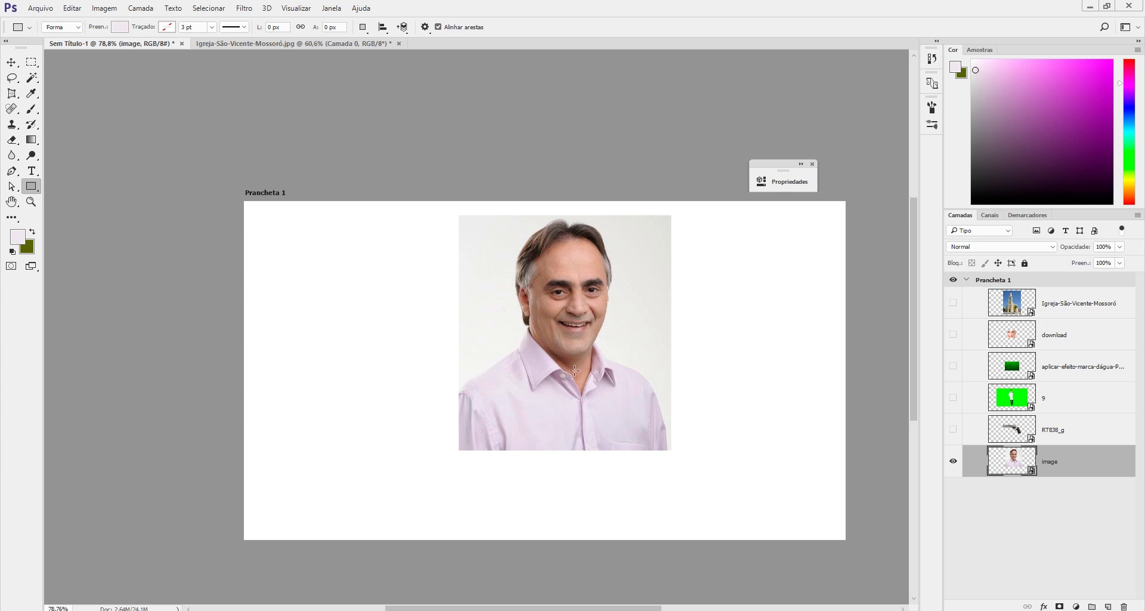
- Activate the Eyedropper tool and sample the lilac of the man's shirt as the foreground color
{"action": "left_click", "coordinate": [33, 94]}
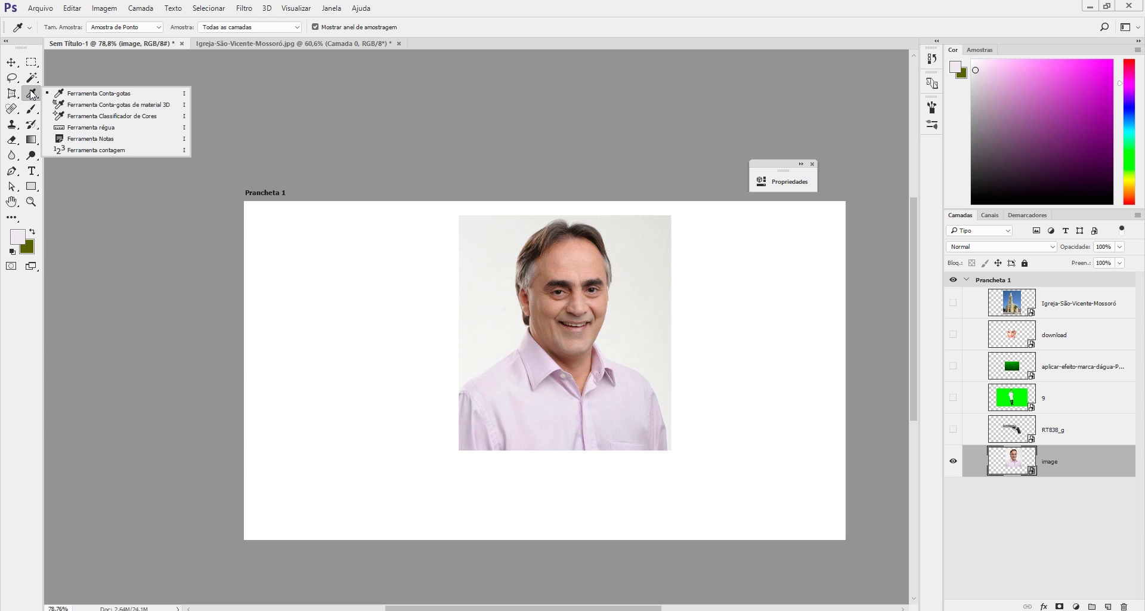
{"action": "left_click", "coordinate": [104, 95]}
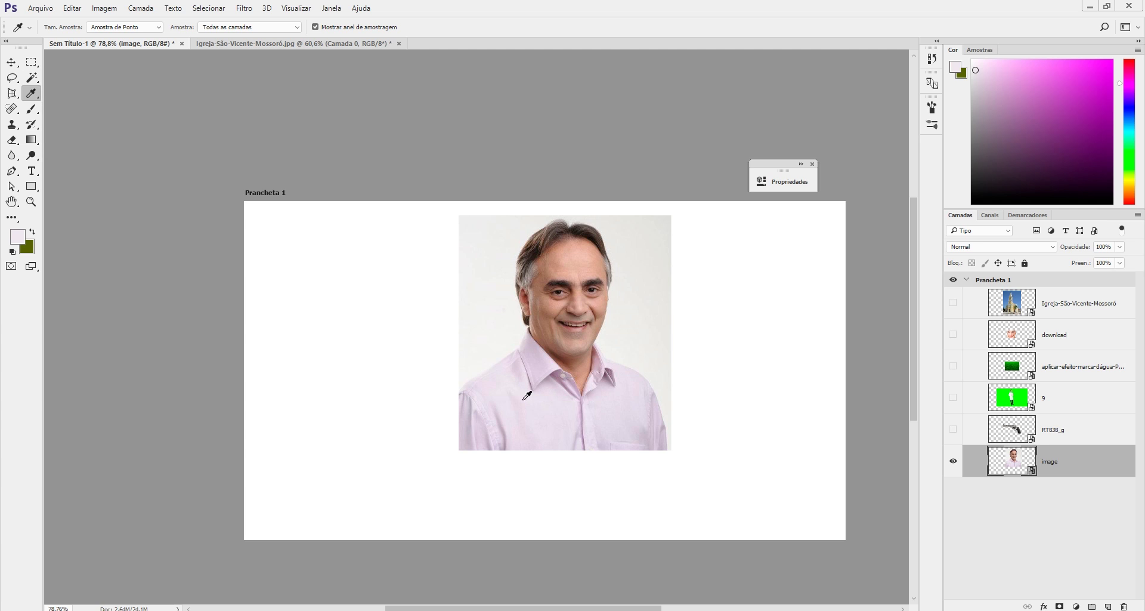
{"action": "left_click", "coordinate": [618, 392]}
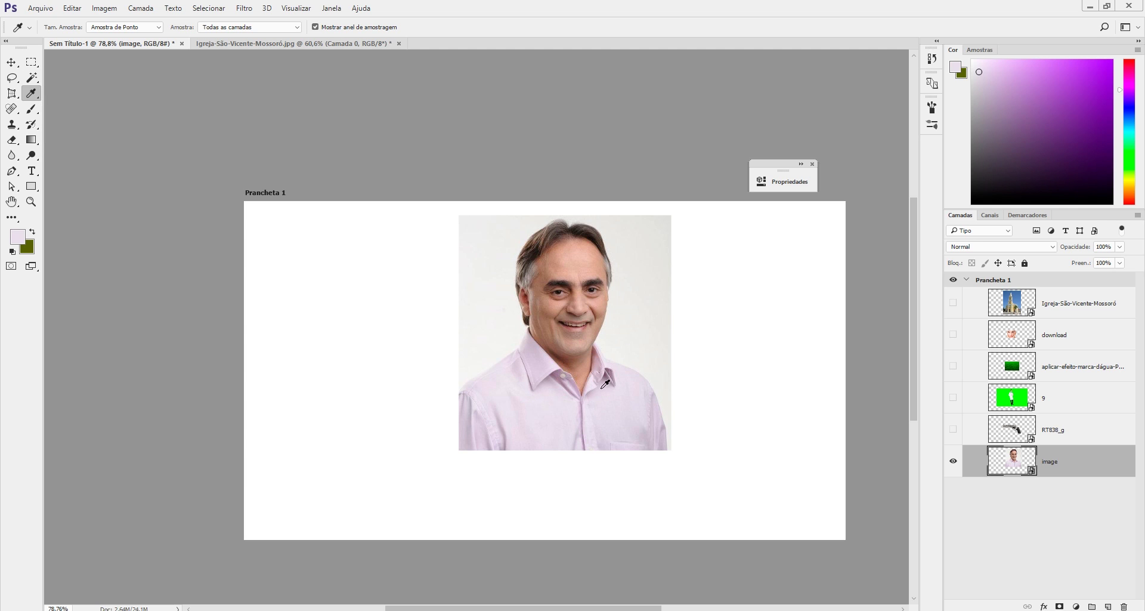
{"action": "left_click", "coordinate": [630, 380]}
- Draw a wide rectangle in the sampled lilac across the portrait's lower edge, and move it directly beneath the photo
{"action": "left_click", "coordinate": [31, 186]}
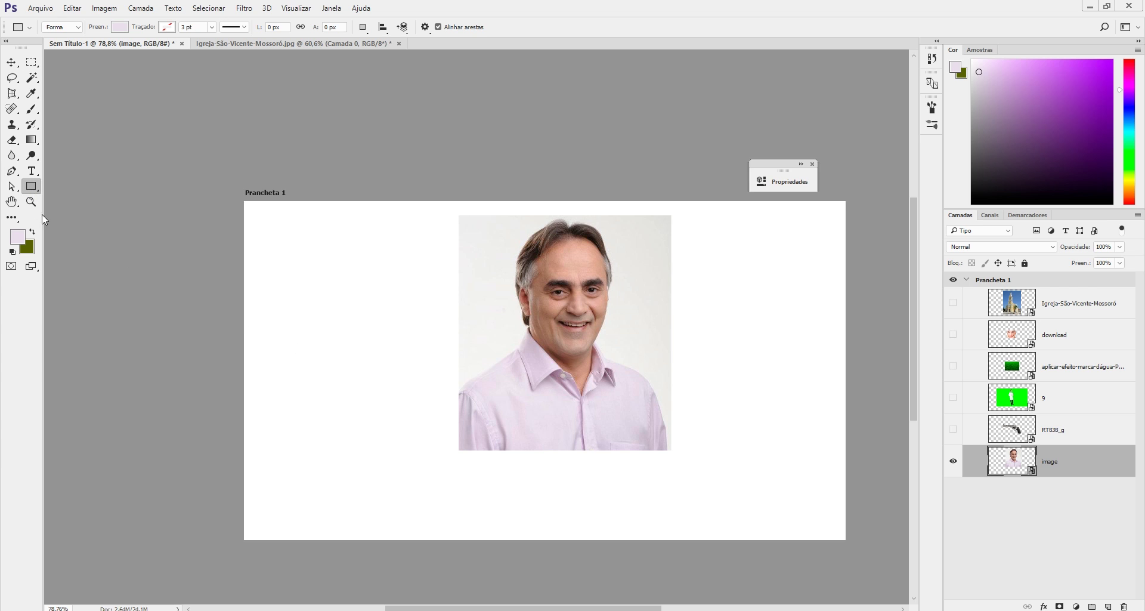
{"action": "left_click_drag", "start_coordinate": [339, 434], "coordinate": [593, 499]}
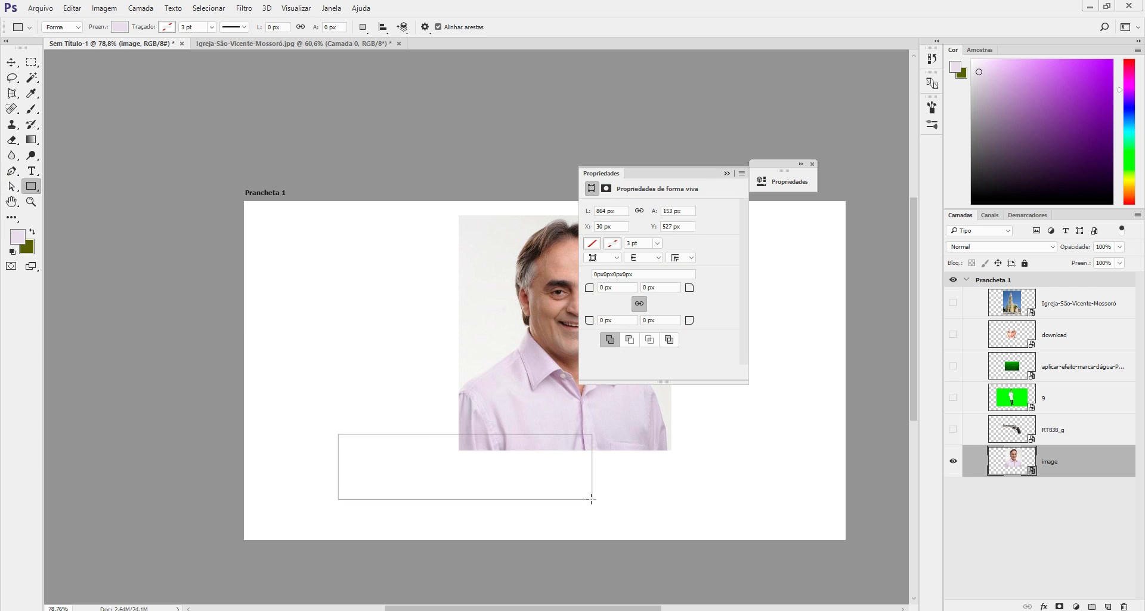
{"action": "left_click", "coordinate": [727, 173]}
{"action": "left_click", "coordinate": [11, 62]}
{"action": "left_click_drag", "start_coordinate": [533, 463], "coordinate": [649, 480]}
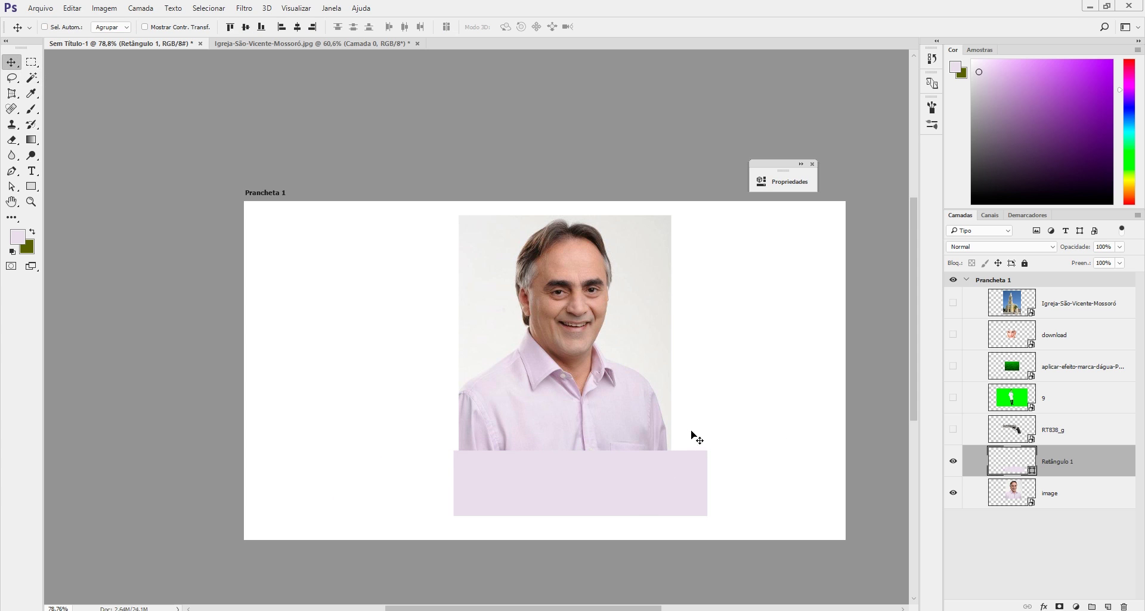
- Undo the rectangle's move and delete the rectangle from the artboard
{"action": "key", "text": "ctrl+z"}
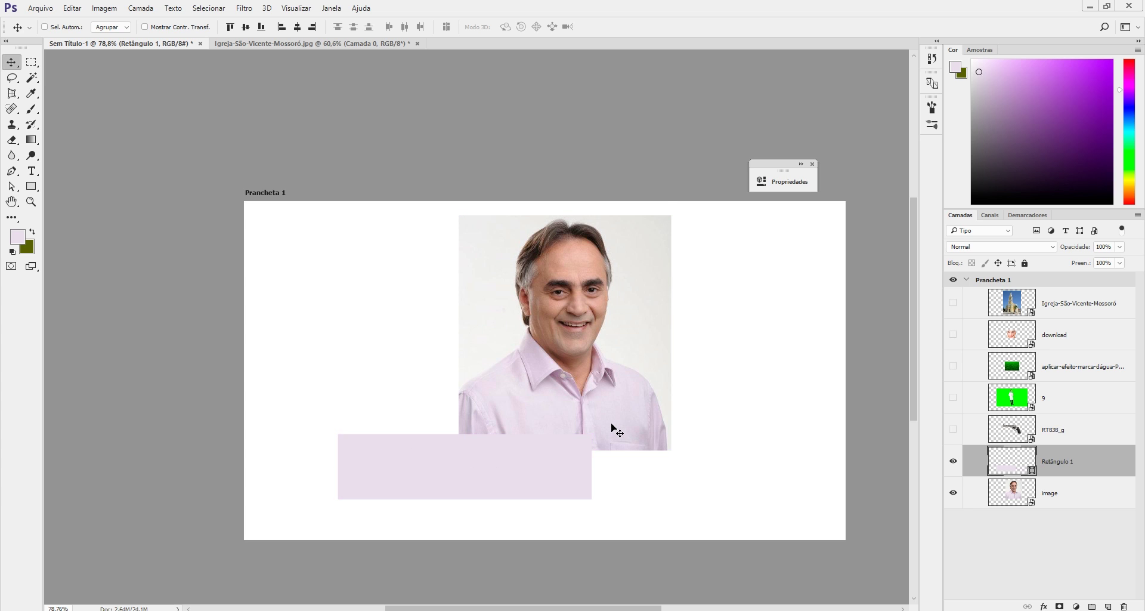
{"action": "key", "text": "Delete"}
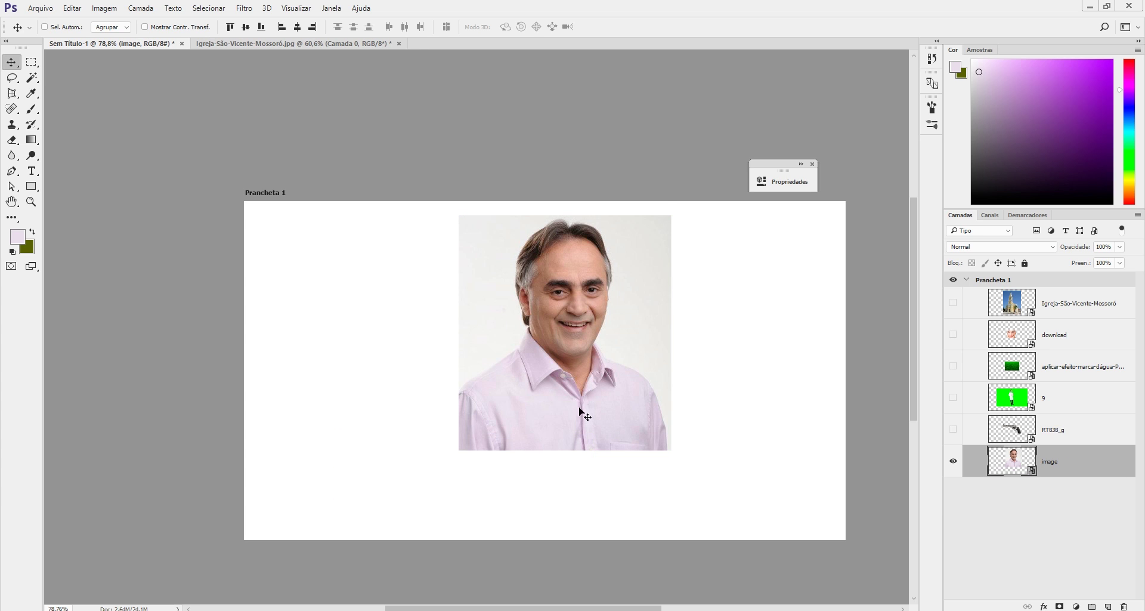
{"action": "left_click", "coordinate": [953, 463]}
{"action": "left_click", "coordinate": [953, 463]}
- Activate the Spot Healing Brush, rasterize the portrait's smart object, and close the floating Properties panel
{"action": "scroll", "coordinate": [603, 319], "scroll_direction": "up", "scroll_amount": 8}
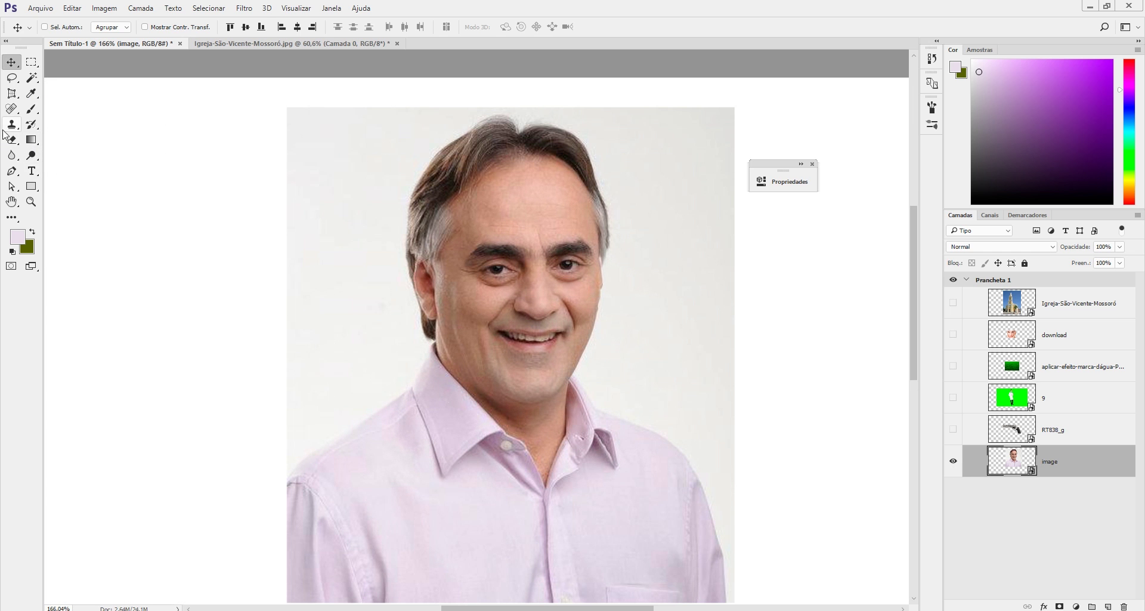
{"action": "left_click", "coordinate": [12, 111]}
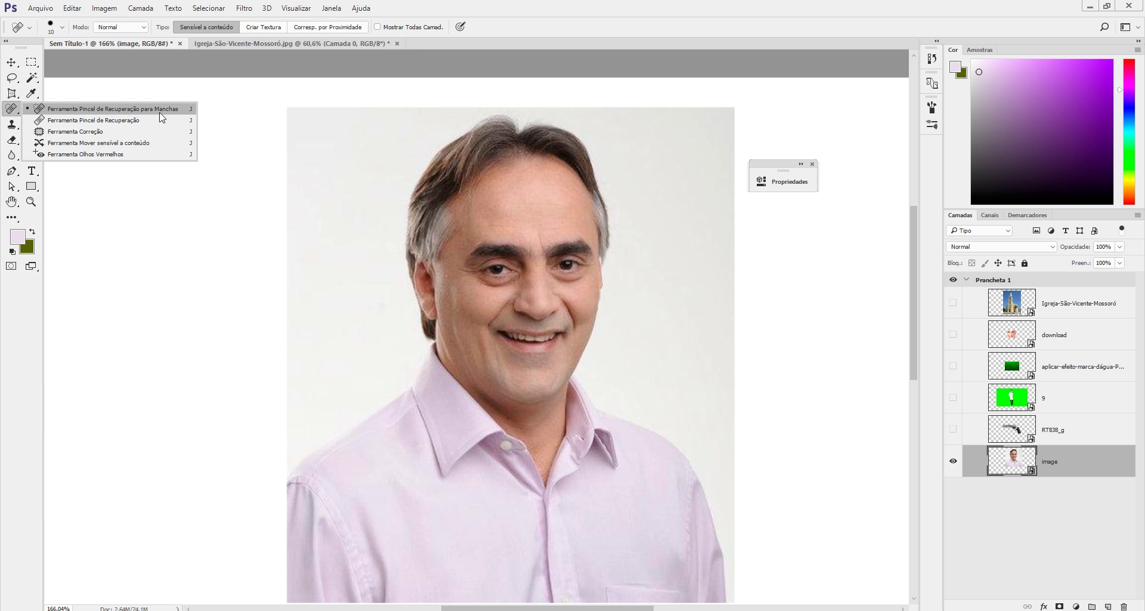
{"action": "left_click", "coordinate": [180, 113]}
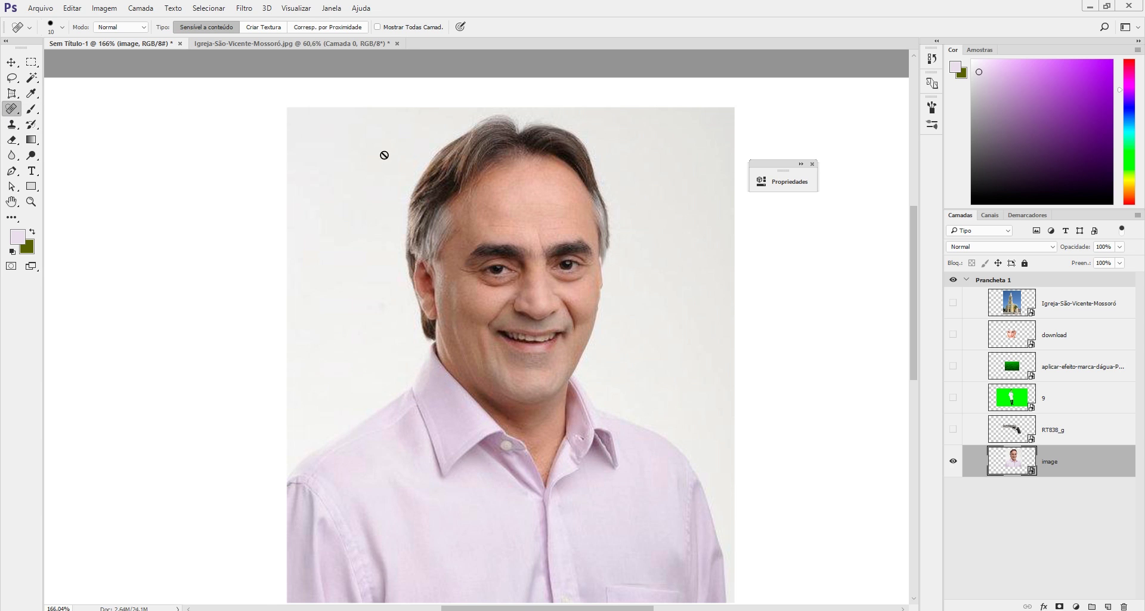
{"action": "scroll", "coordinate": [806, 285], "scroll_direction": "up", "scroll_amount": 1}
{"action": "left_click", "coordinate": [510, 196]}
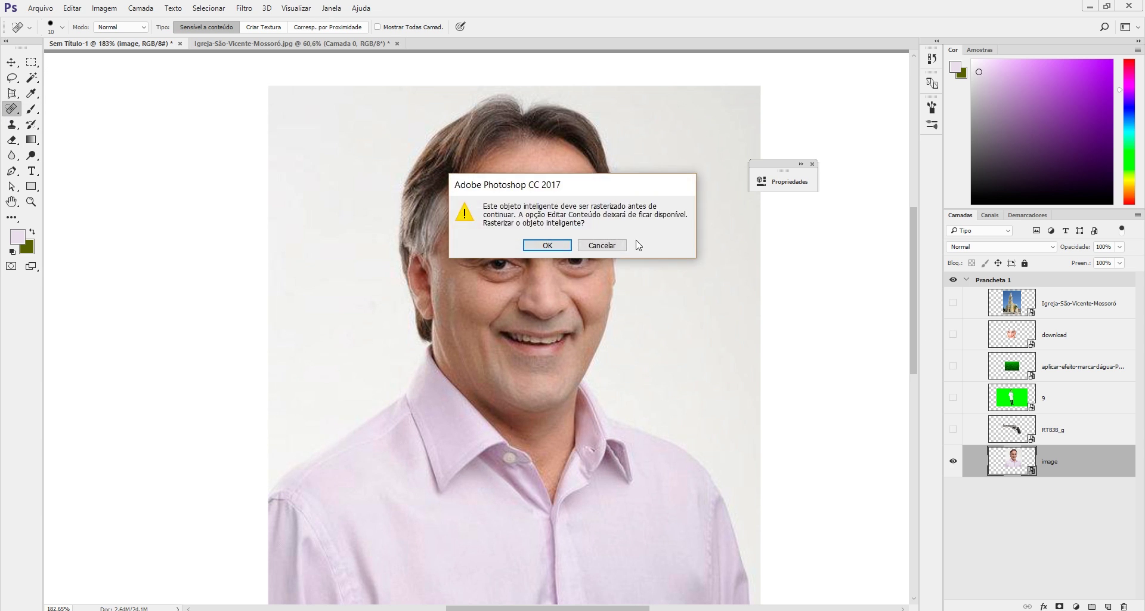
{"action": "left_click", "coordinate": [554, 246]}
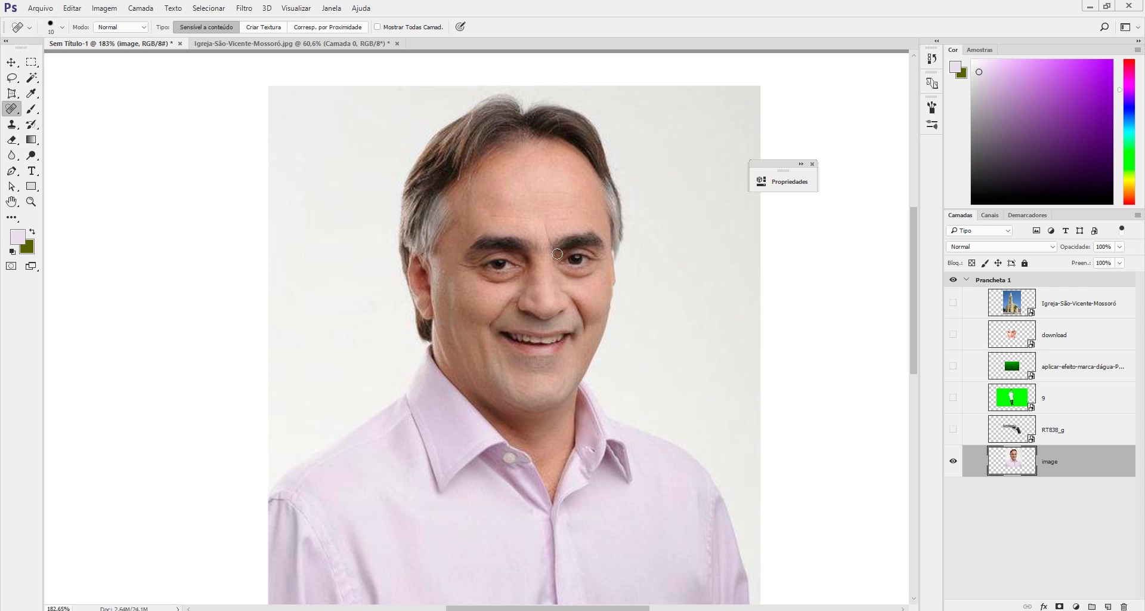
{"action": "left_click", "coordinate": [812, 164]}
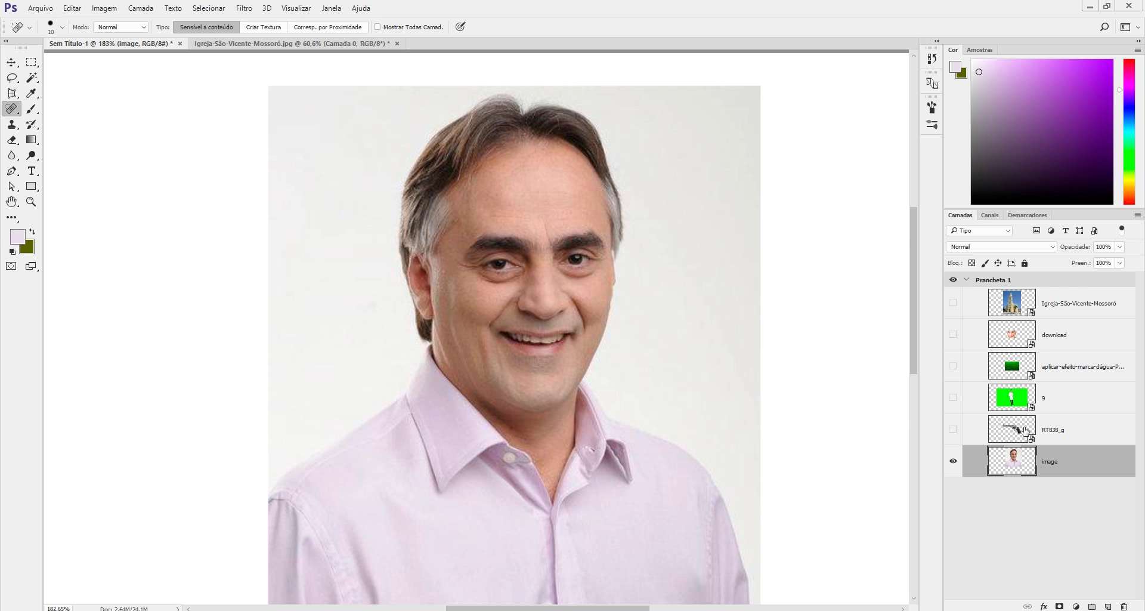
- Retouch the area around the shirt's collar button with the content-aware Spot Healing Brush
{"action": "scroll", "coordinate": [621, 221], "scroll_direction": "up", "scroll_amount": 5}
{"action": "scroll", "coordinate": [332, 176], "scroll_direction": "down", "scroll_amount": 5}
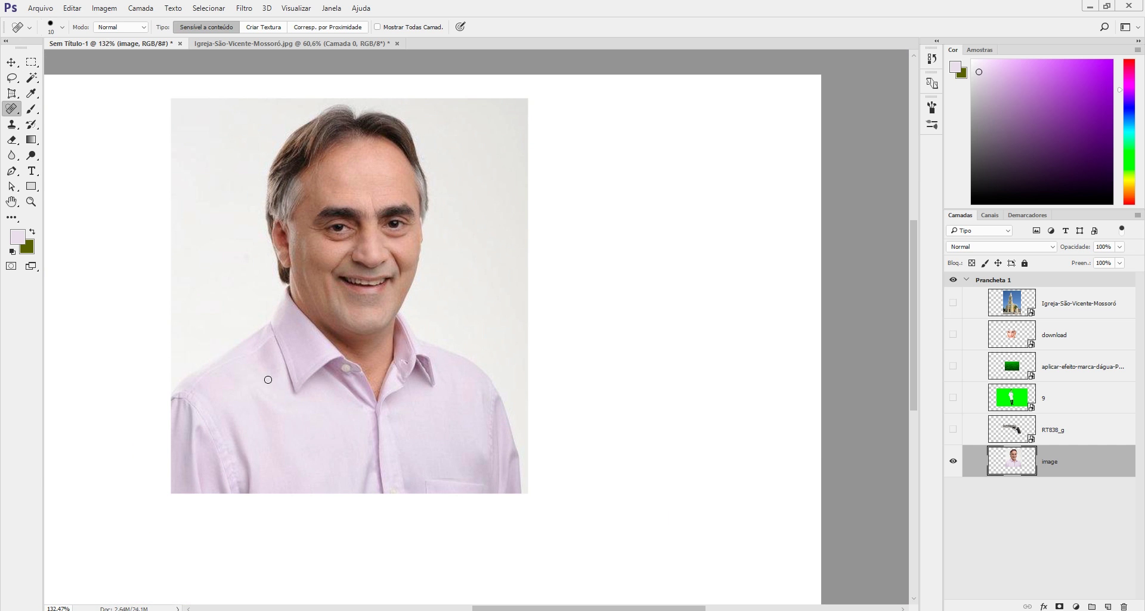
{"action": "mouse_move", "coordinate": [304, 382]}
{"action": "left_mouse_down"}
{"action": "mouse_move", "coordinate": [347, 381]}
{"action": "mouse_move", "coordinate": [342, 392]}
{"action": "left_mouse_up"}
{"action": "scroll", "coordinate": [335, 381], "scroll_direction": "up", "scroll_amount": 14}
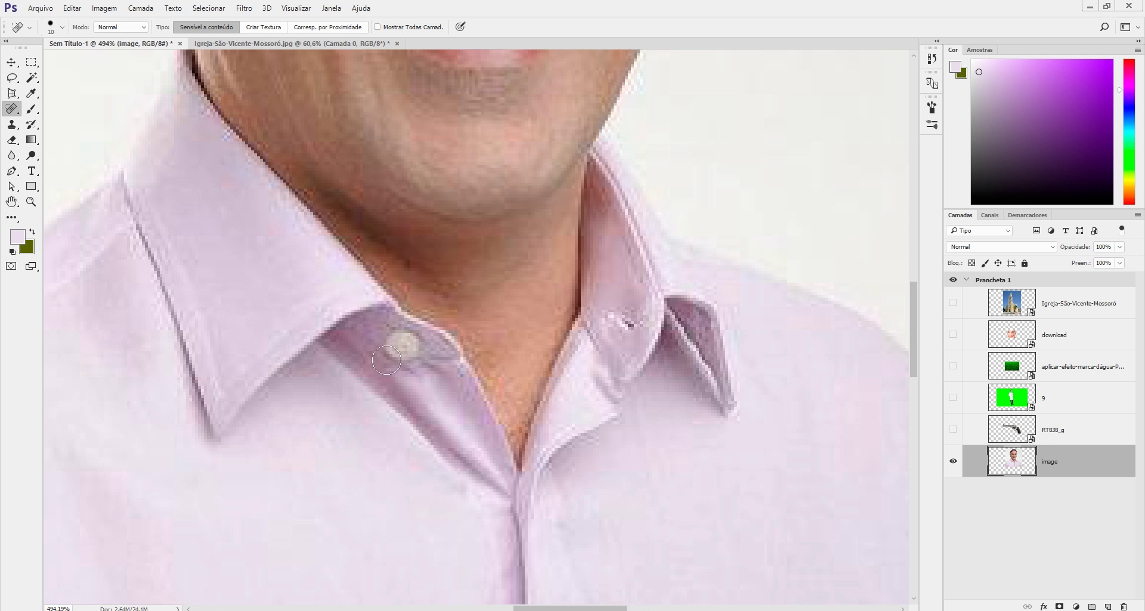
{"action": "mouse_move", "coordinate": [387, 361]}
{"action": "left_mouse_down"}
{"action": "mouse_move", "coordinate": [396, 384]}
{"action": "mouse_move", "coordinate": [411, 376]}
{"action": "left_mouse_up"}
{"action": "right_click", "coordinate": [4, 111]}
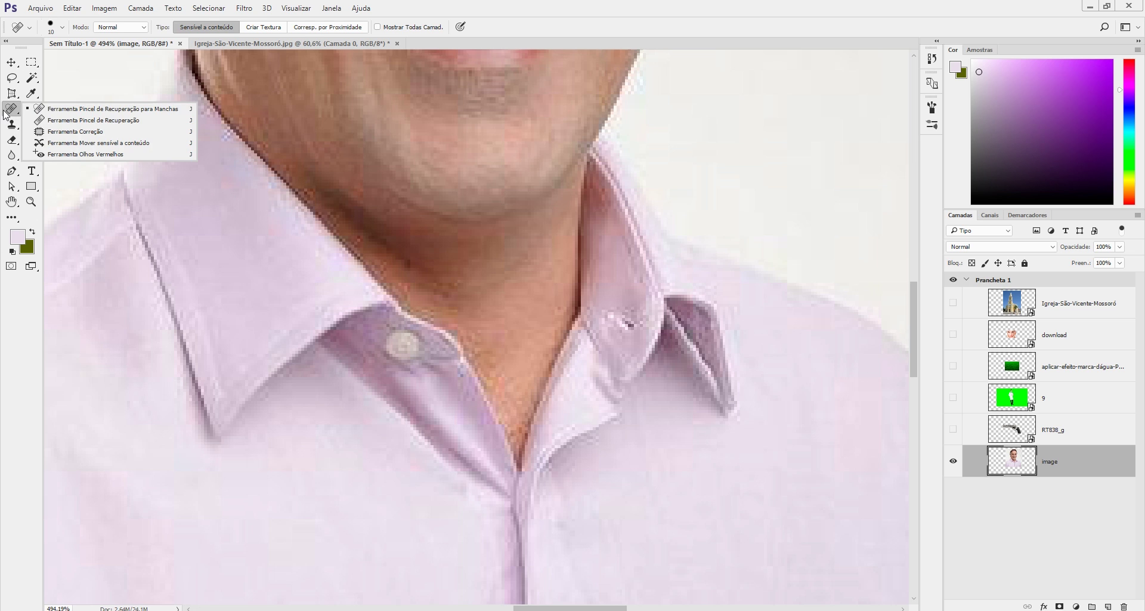
{"action": "left_click", "coordinate": [85, 111]}
{"action": "left_click_drag", "start_coordinate": [405, 352], "coordinate": [400, 347]}
{"action": "scroll", "coordinate": [440, 463], "scroll_direction": "down", "scroll_amount": 10}
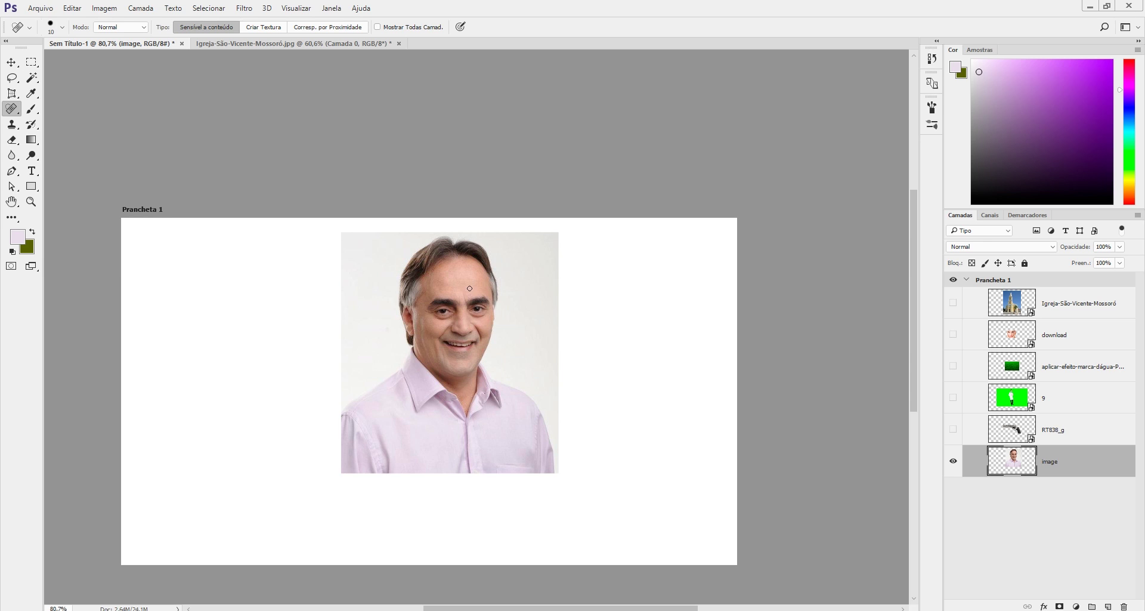
- Activate the Brush tool and set its opacity to 100%
{"action": "key", "text": "b"}
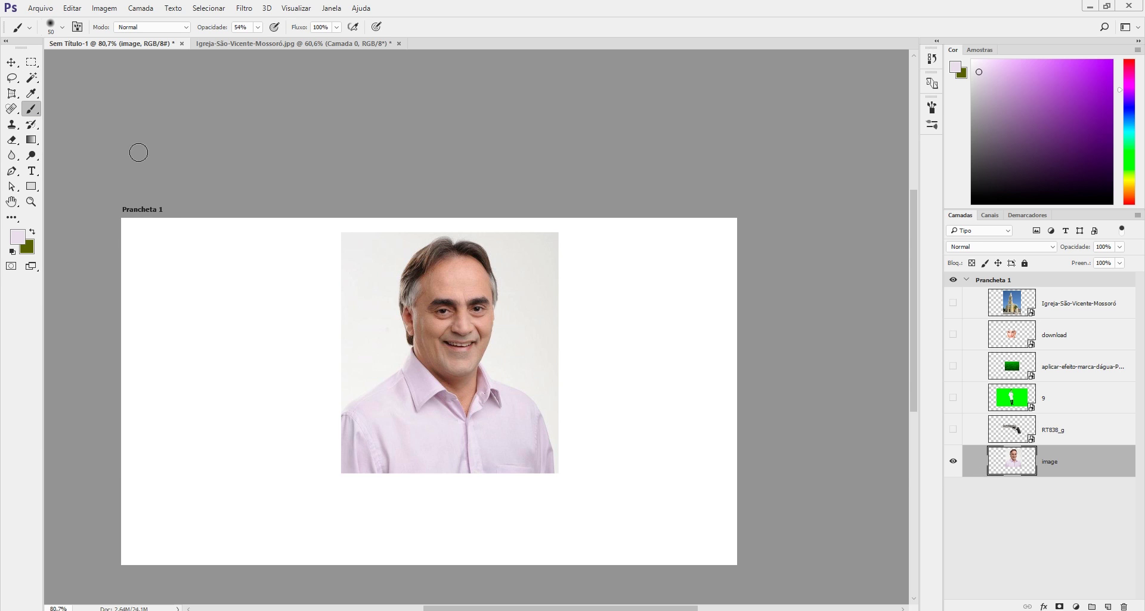
{"action": "right_click", "coordinate": [33, 109]}
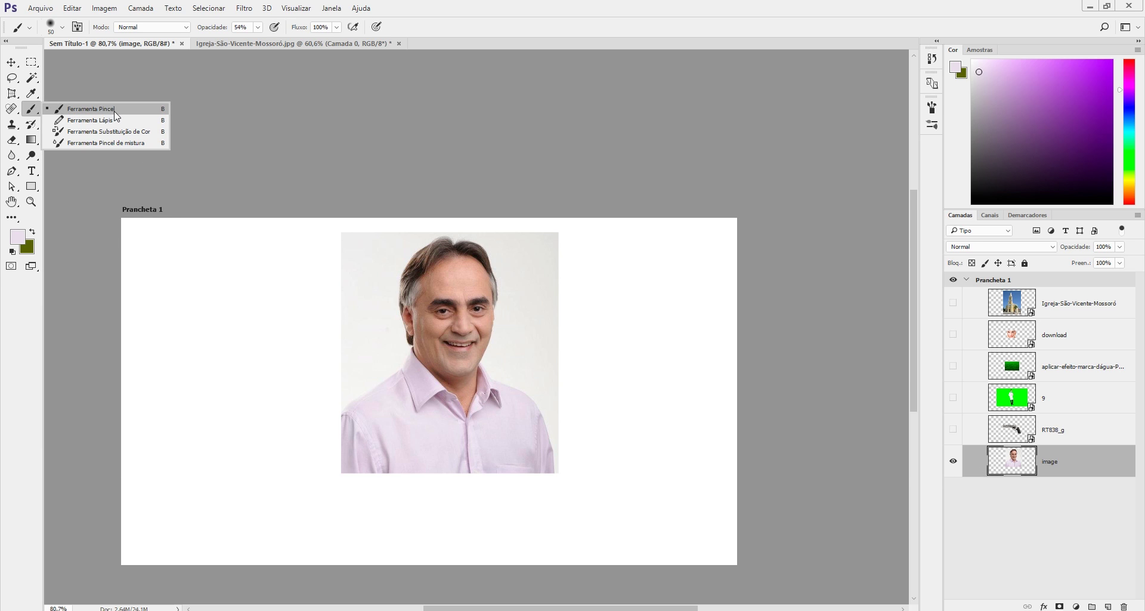
{"action": "left_click", "coordinate": [115, 110]}
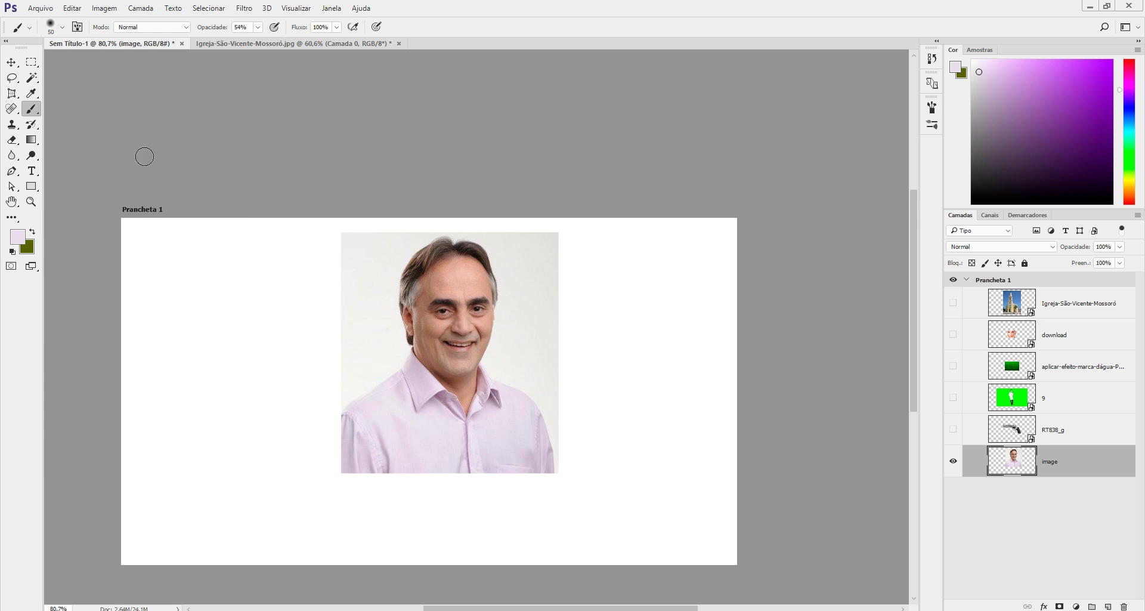
{"action": "left_click", "coordinate": [257, 28]}
{"action": "left_click_drag", "start_coordinate": [256, 43], "coordinate": [413, 44]}
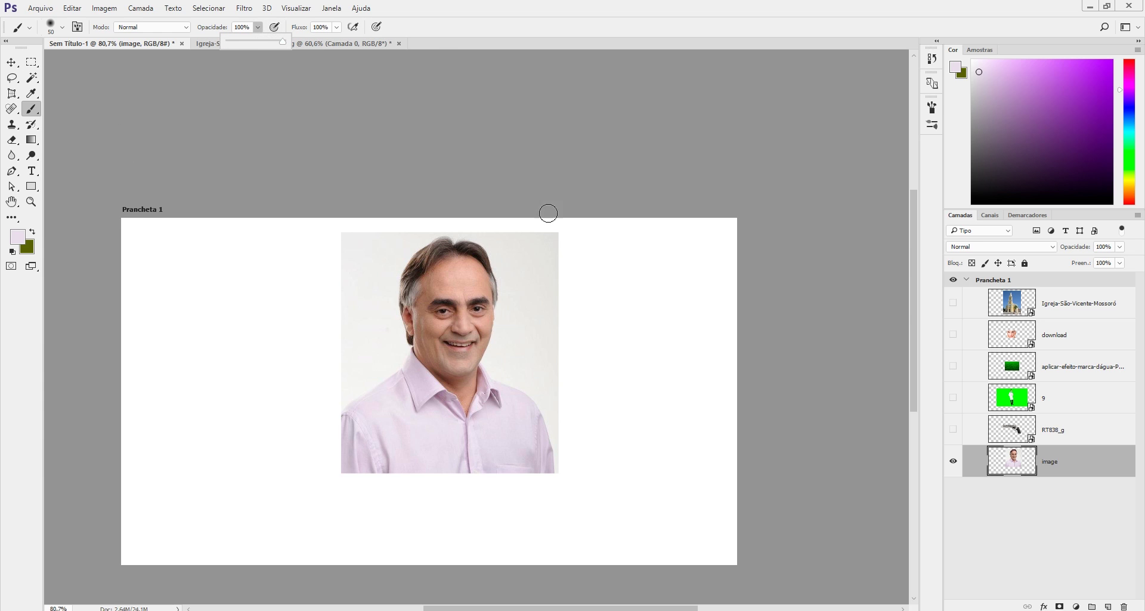
- Paint a wavy lilac stroke and a looping lilac scribble on the blank artboard on either side of the portrait
{"action": "left_click", "coordinate": [632, 258]}
{"action": "mouse_move", "coordinate": [661, 239]}
{"action": "left_mouse_down"}
{"action": "mouse_move", "coordinate": [641, 256]}
{"action": "mouse_move", "coordinate": [657, 321]}
{"action": "mouse_move", "coordinate": [604, 426]}
{"action": "mouse_move", "coordinate": [631, 471]}
{"action": "left_mouse_up"}
{"action": "left_click_drag", "start_coordinate": [569, 533], "coordinate": [632, 536]}
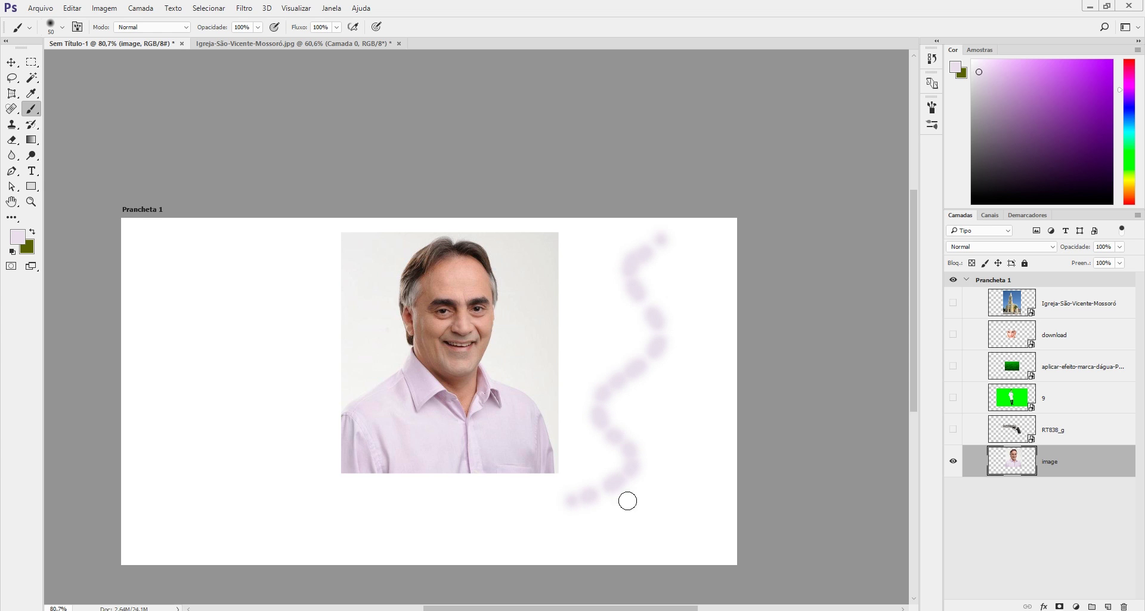
{"action": "right_click", "coordinate": [583, 209]}
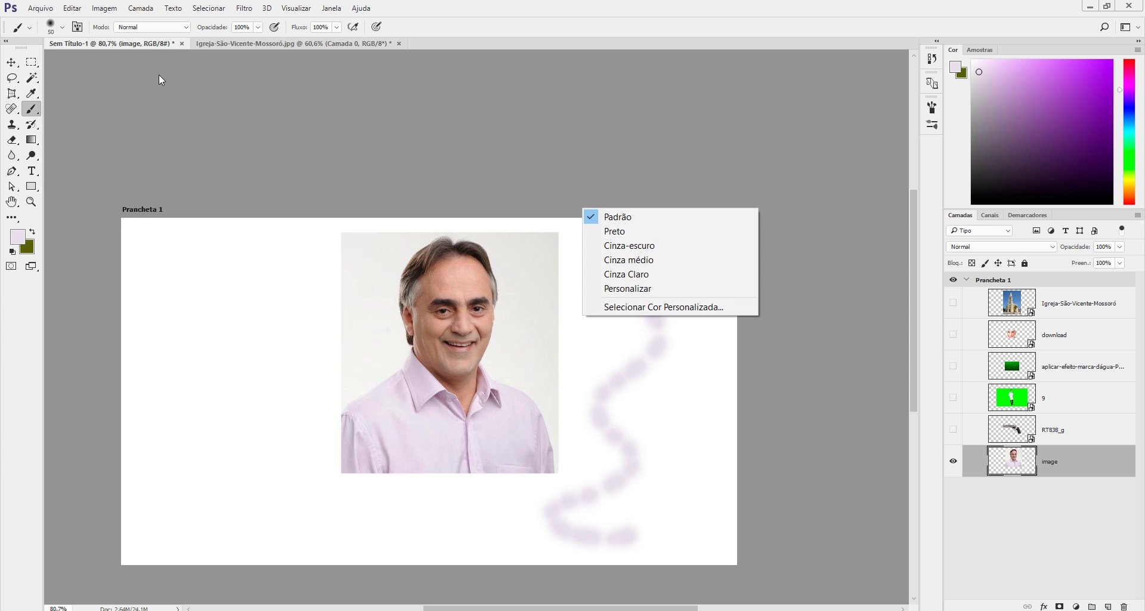
{"action": "left_click", "coordinate": [402, 105]}
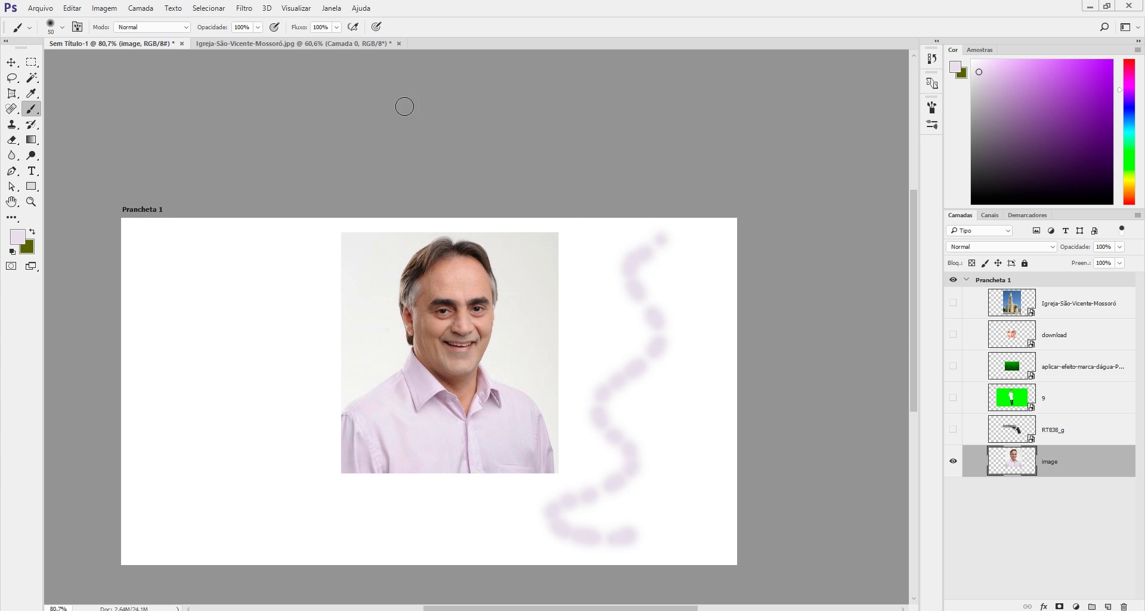
{"action": "mouse_move", "coordinate": [264, 284]}
{"action": "left_mouse_down"}
{"action": "mouse_move", "coordinate": [230, 311]}
{"action": "mouse_move", "coordinate": [243, 402]}
{"action": "mouse_move", "coordinate": [233, 482]}
{"action": "mouse_move", "coordinate": [275, 507]}
{"action": "mouse_move", "coordinate": [207, 526]}
{"action": "mouse_move", "coordinate": [245, 547]}
{"action": "mouse_move", "coordinate": [327, 550]}
{"action": "mouse_move", "coordinate": [285, 349]}
{"action": "mouse_move", "coordinate": [235, 394]}
{"action": "mouse_move", "coordinate": [282, 525]}
{"action": "mouse_move", "coordinate": [324, 482]}
{"action": "mouse_move", "coordinate": [224, 281]}
{"action": "left_mouse_up"}
- Set the foreground colour to red, hex ff0b0b
{"action": "left_click", "coordinate": [18, 236]}
{"action": "type", "text": "ff0b0b"}
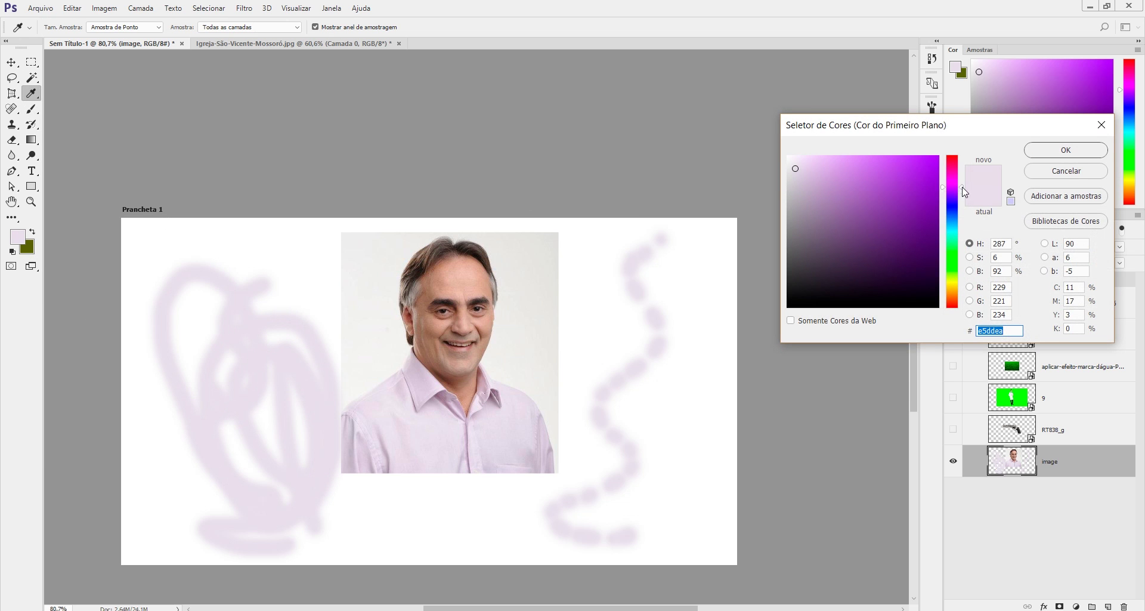
{"action": "left_click", "coordinate": [1050, 150]}
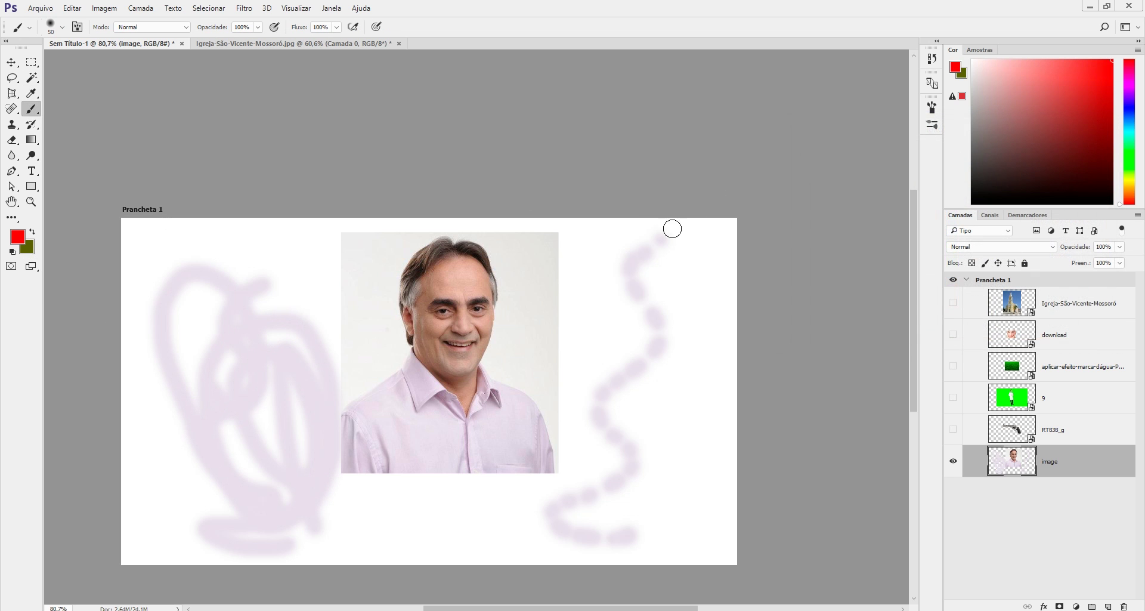
- Paint red over the portrait's eyes and mouth, and add a red brush stroke across each shoulder
{"action": "left_click", "coordinate": [479, 309]}
{"action": "left_click", "coordinate": [444, 312]}
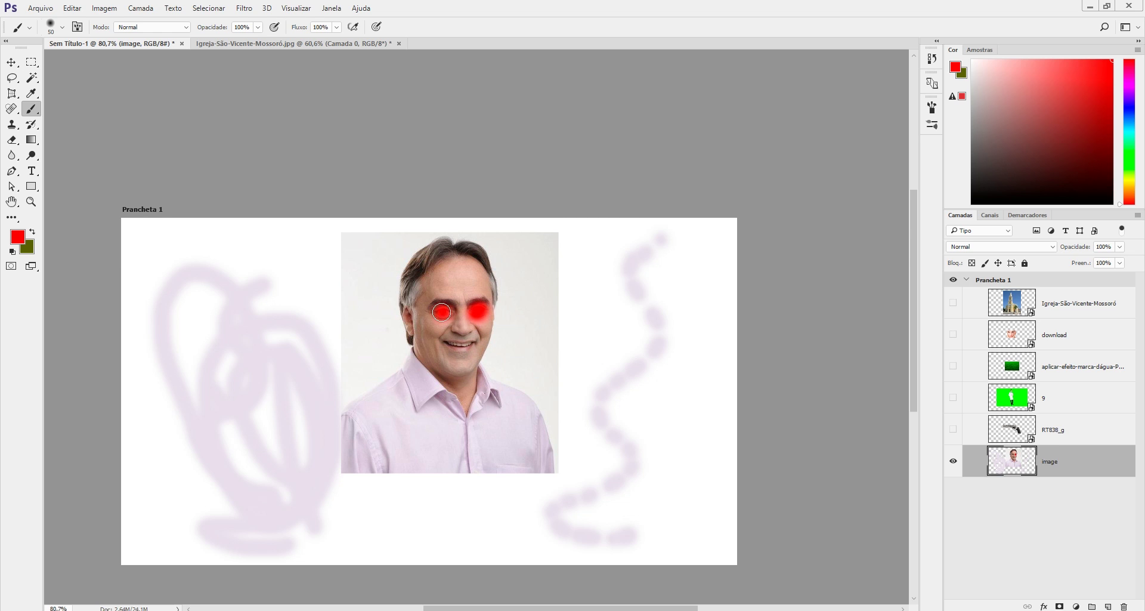
{"action": "left_click_drag", "start_coordinate": [451, 346], "coordinate": [470, 343]}
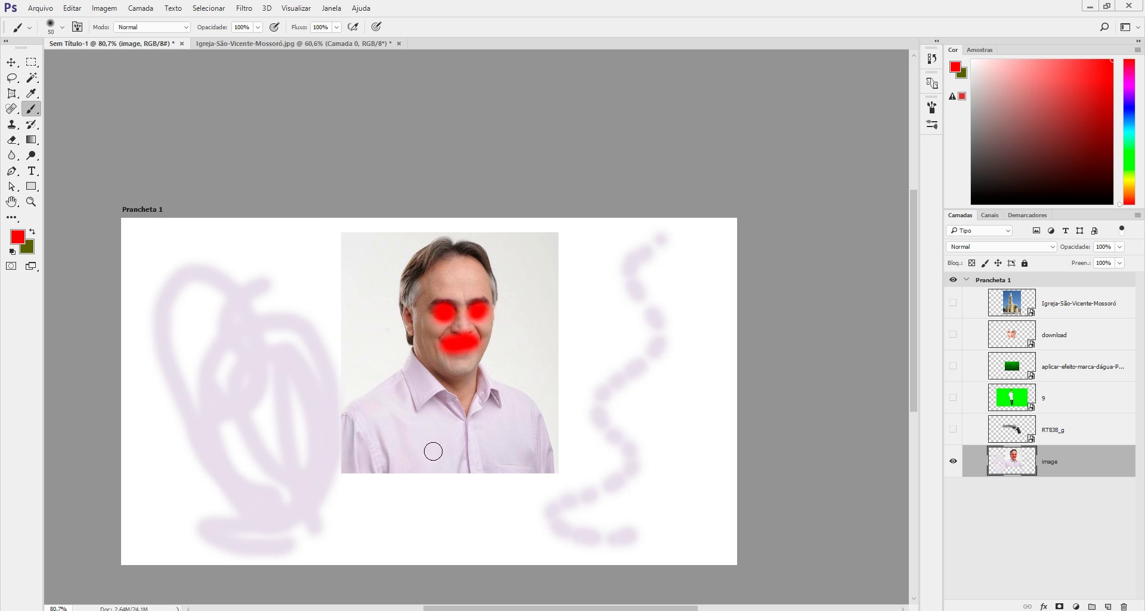
{"action": "mouse_move", "coordinate": [382, 357]}
{"action": "left_mouse_down"}
{"action": "mouse_move", "coordinate": [375, 391]}
{"action": "mouse_move", "coordinate": [337, 446]}
{"action": "left_mouse_up"}
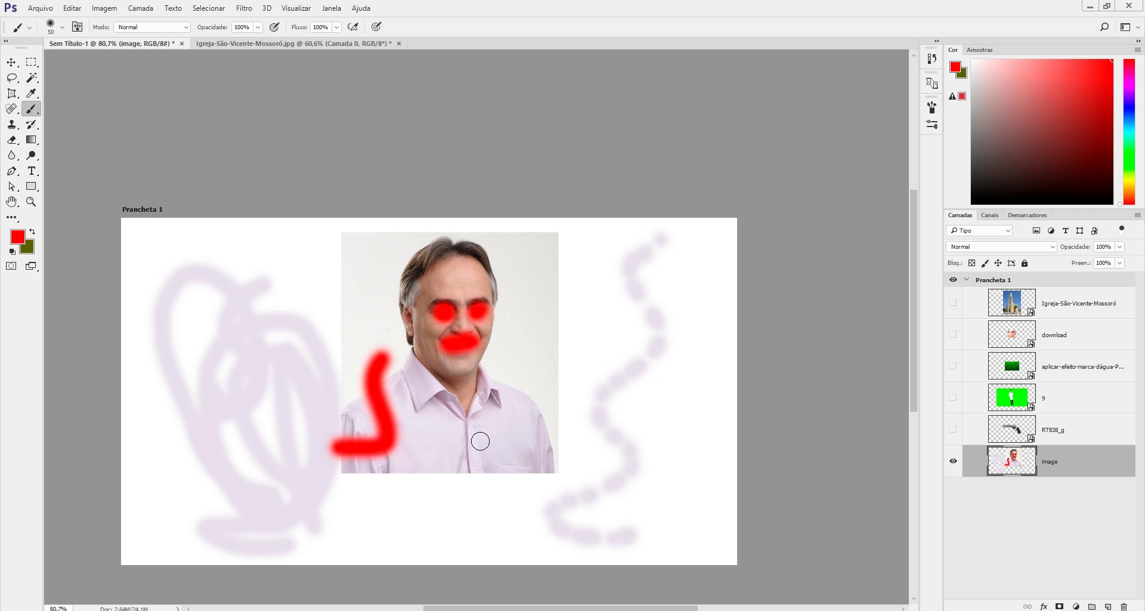
{"action": "mouse_move", "coordinate": [537, 353]}
{"action": "left_mouse_down"}
{"action": "mouse_move", "coordinate": [517, 427]}
{"action": "mouse_move", "coordinate": [496, 458]}
{"action": "left_mouse_up"}
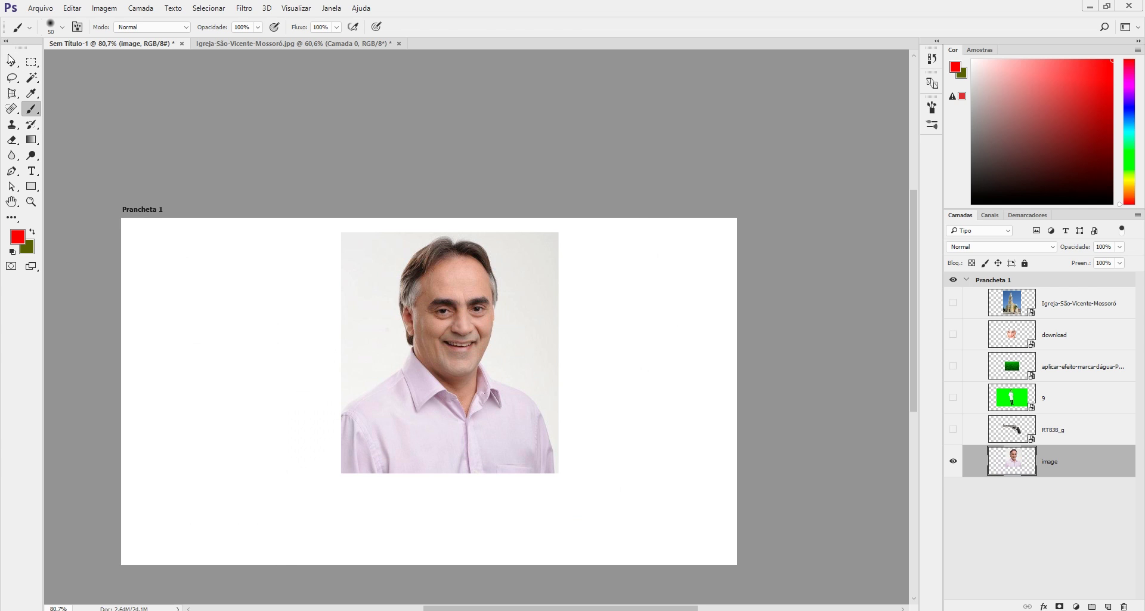
- Hide the portrait layer and show the grass photo layer with the COMOCRIAR.NET watermark
{"action": "left_click", "coordinate": [12, 63]}
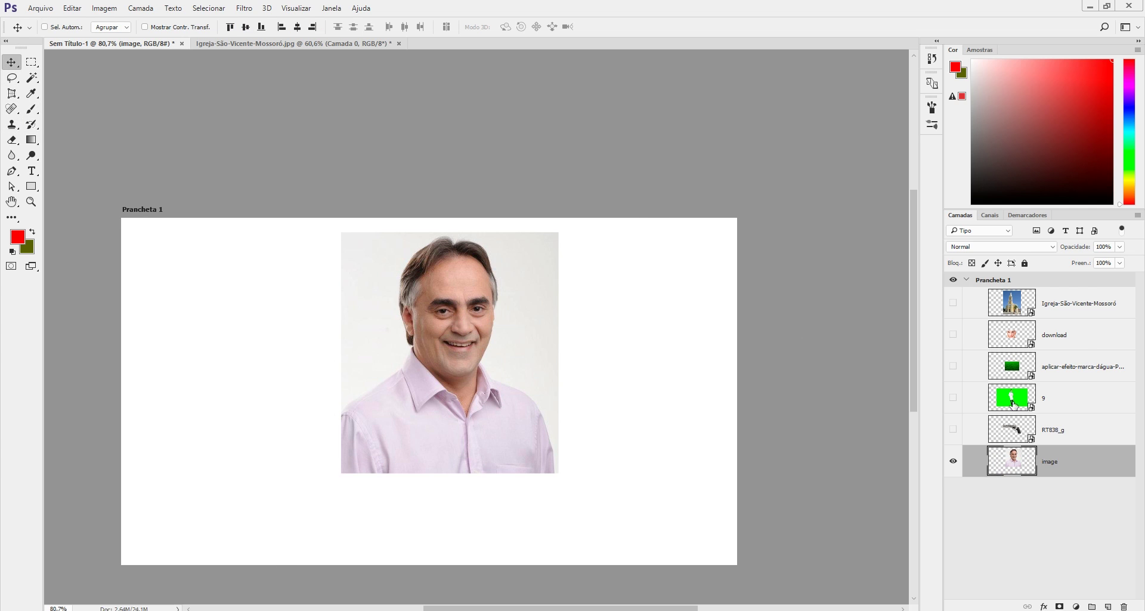
{"action": "left_click", "coordinate": [953, 460]}
{"action": "left_click", "coordinate": [952, 366]}
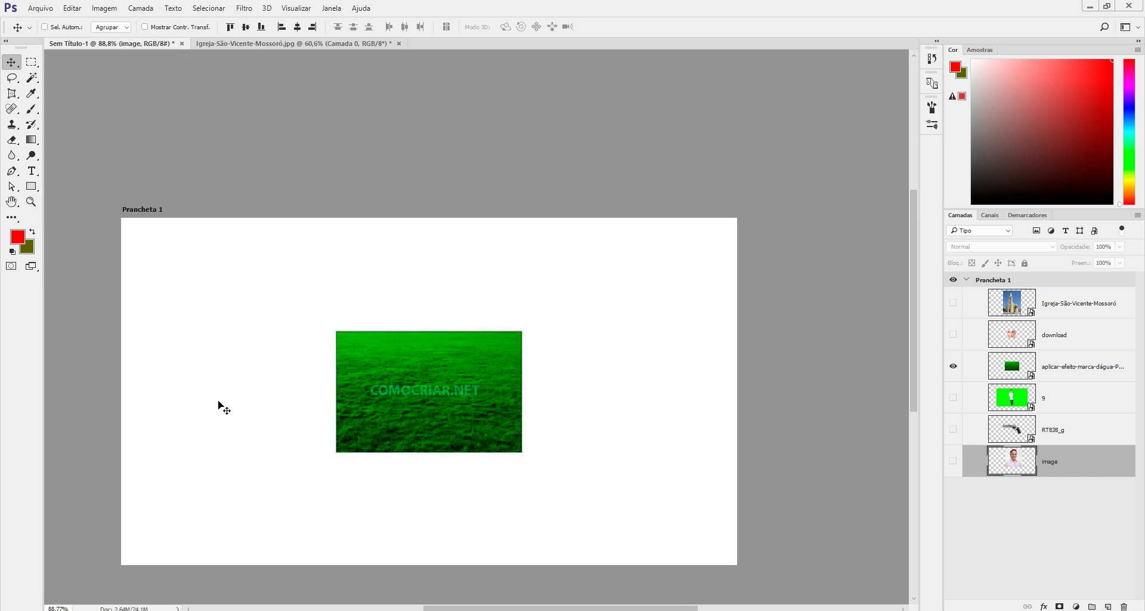
{"action": "scroll", "coordinate": [216, 400], "scroll_direction": "up", "scroll_amount": 3}
{"action": "scroll", "coordinate": [871, 424], "scroll_direction": "up", "scroll_amount": 2}
{"action": "scroll", "coordinate": [356, 386], "scroll_direction": "down", "scroll_amount": 4}
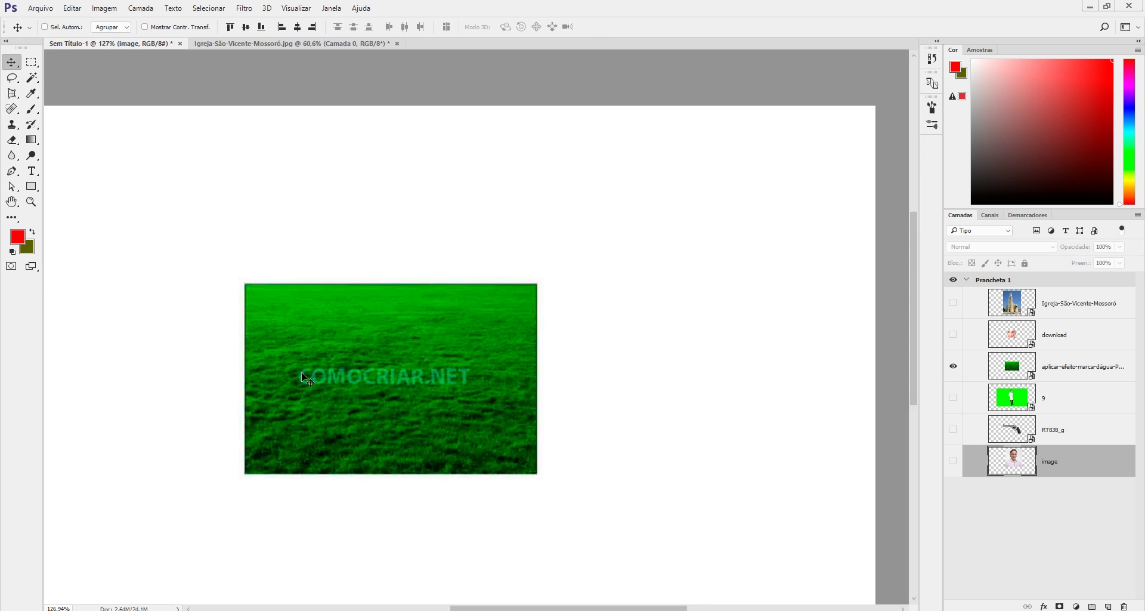
{"action": "scroll", "coordinate": [218, 378], "scroll_direction": "up", "scroll_amount": 5}
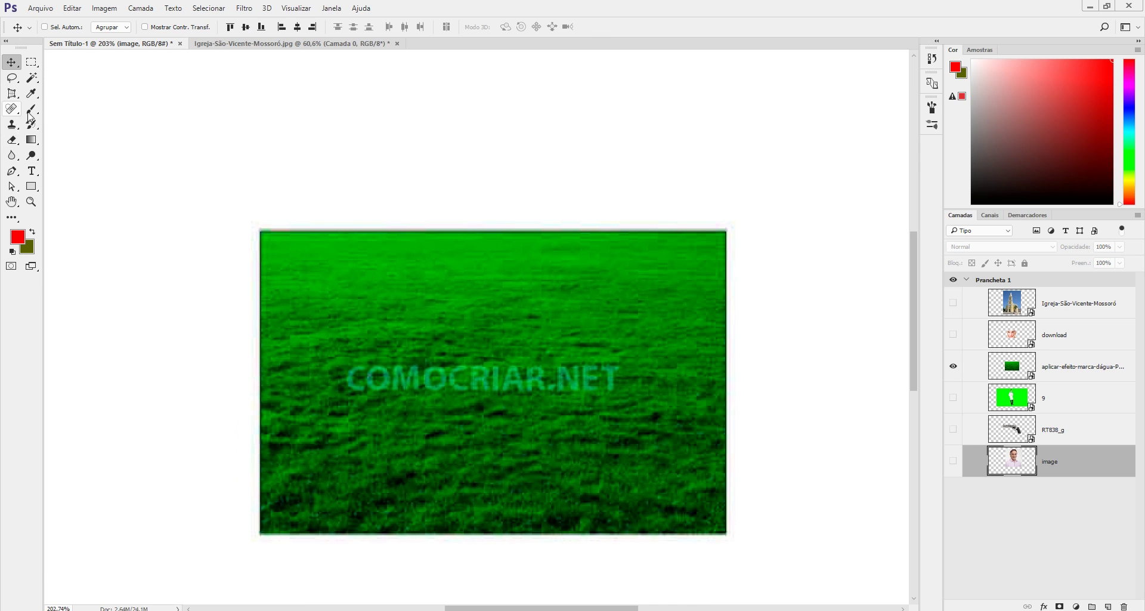
- Activate the Clone Stamp tool, select the grass photo layer, and try stamping on the photo without a sampled source
{"action": "left_click", "coordinate": [13, 124]}
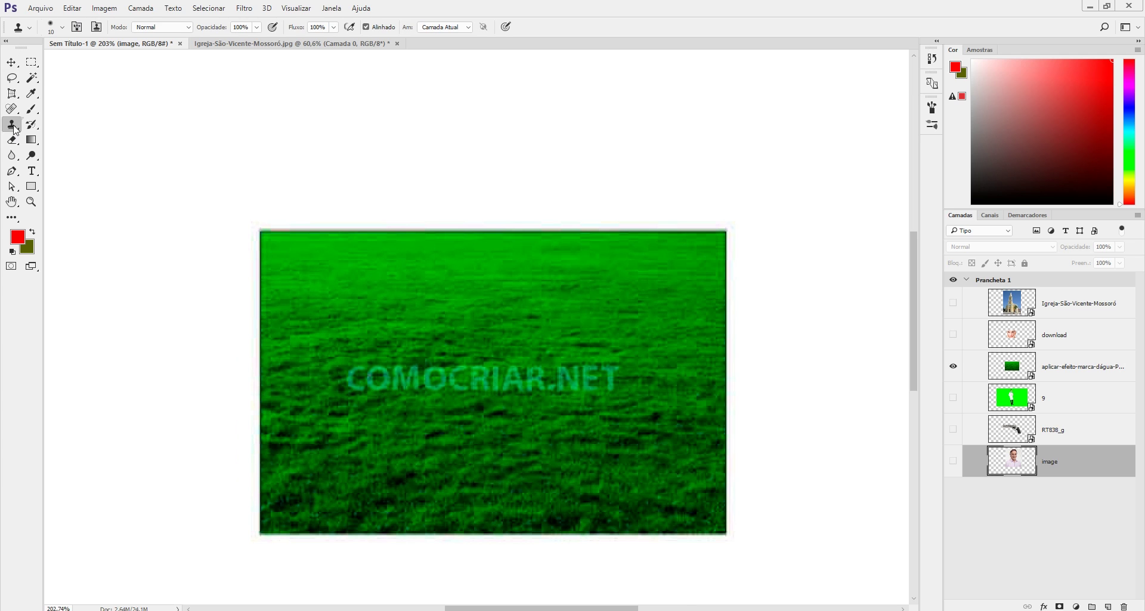
{"action": "right_click", "coordinate": [14, 128]}
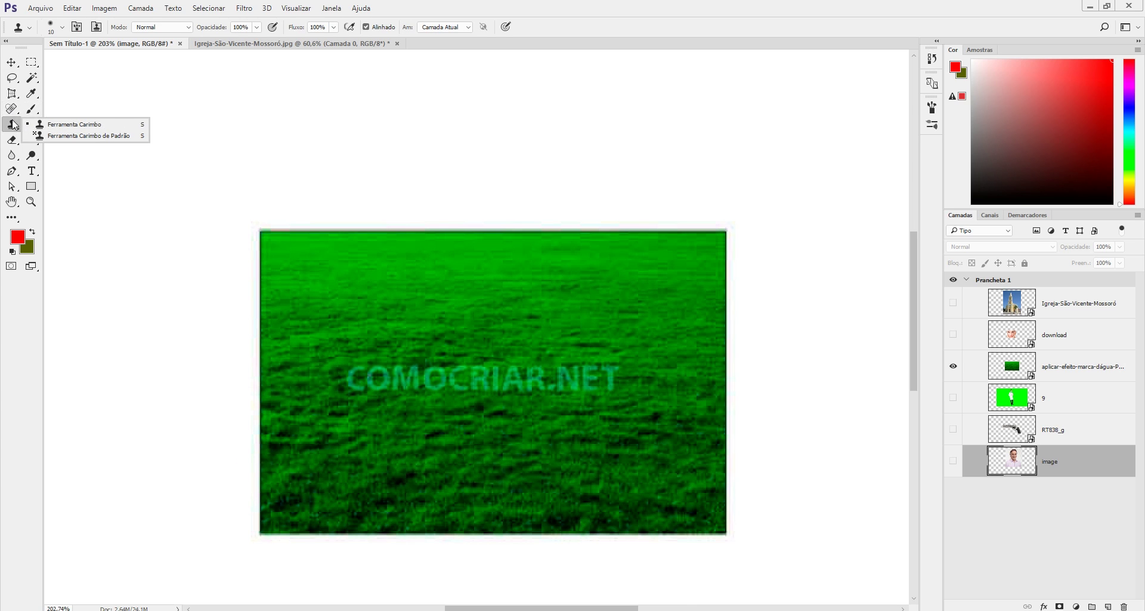
{"action": "left_click", "coordinate": [105, 125]}
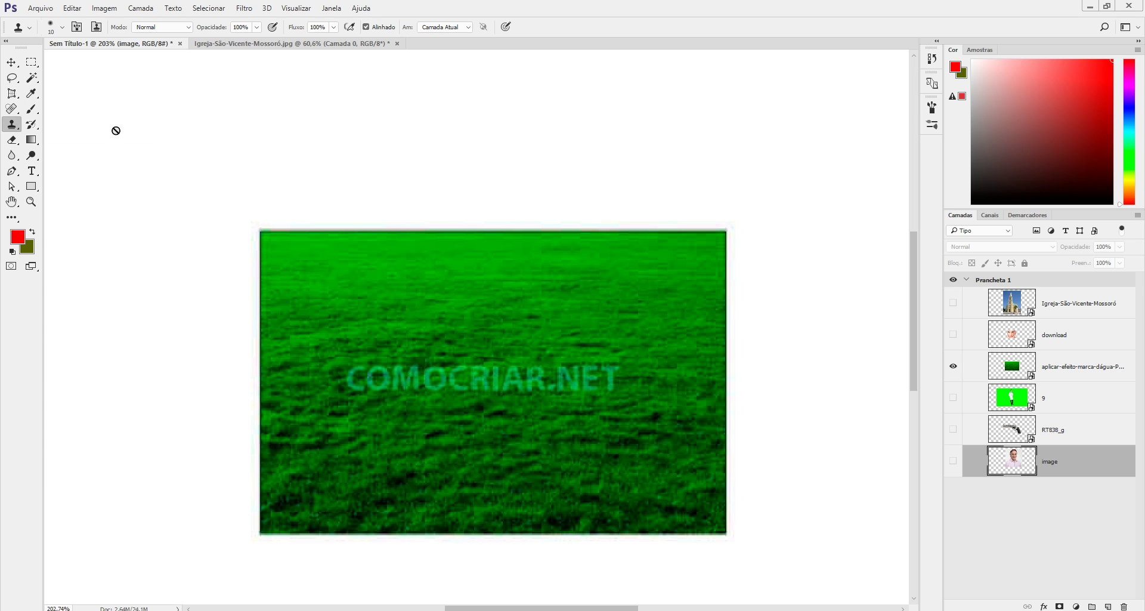
{"action": "left_click", "coordinate": [1077, 378]}
{"action": "left_click", "coordinate": [561, 368]}
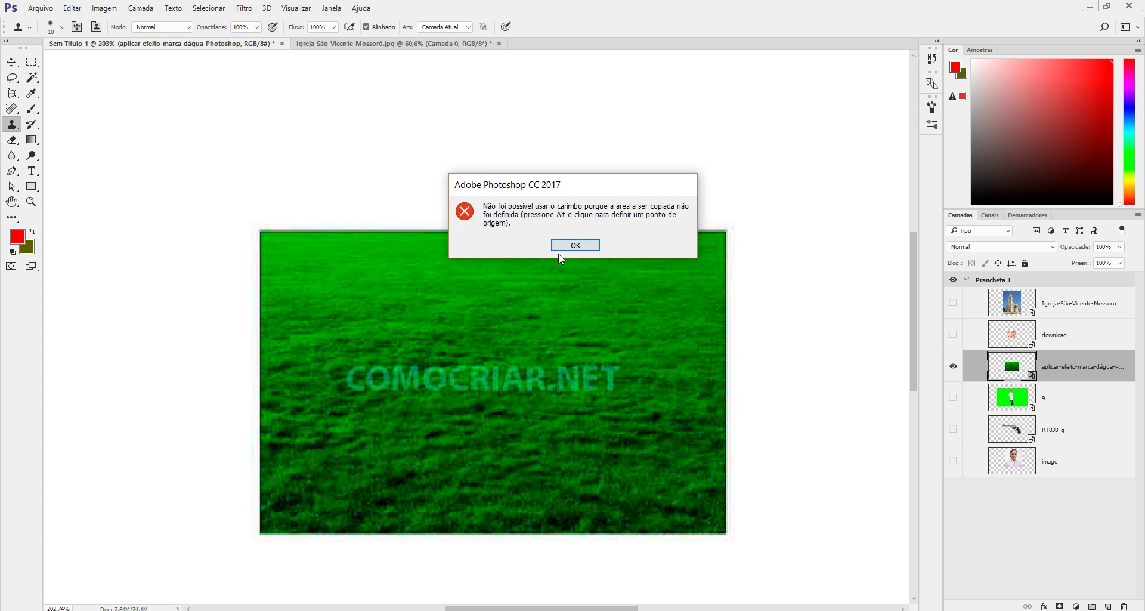
{"action": "left_click", "coordinate": [576, 245]}
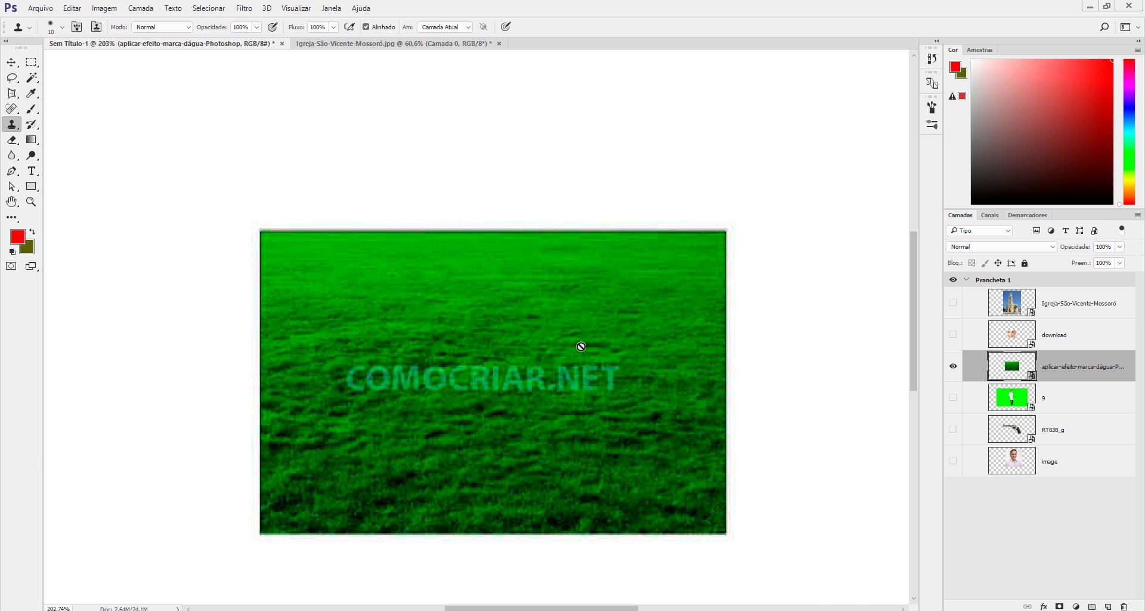
- Sample the grass just beyond the end of the watermark as the clone source, and rasterize the grass smart object
{"action": "scroll", "coordinate": [495, 375], "scroll_direction": "up", "scroll_amount": 3}
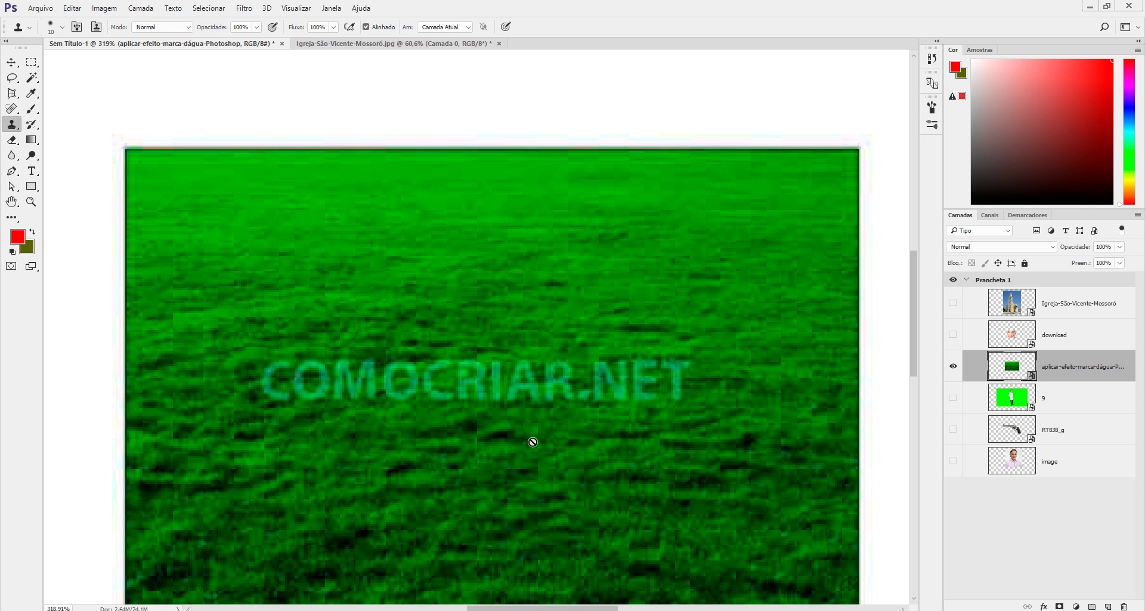
{"action": "scroll", "coordinate": [482, 394], "scroll_direction": "down", "scroll_amount": 2}
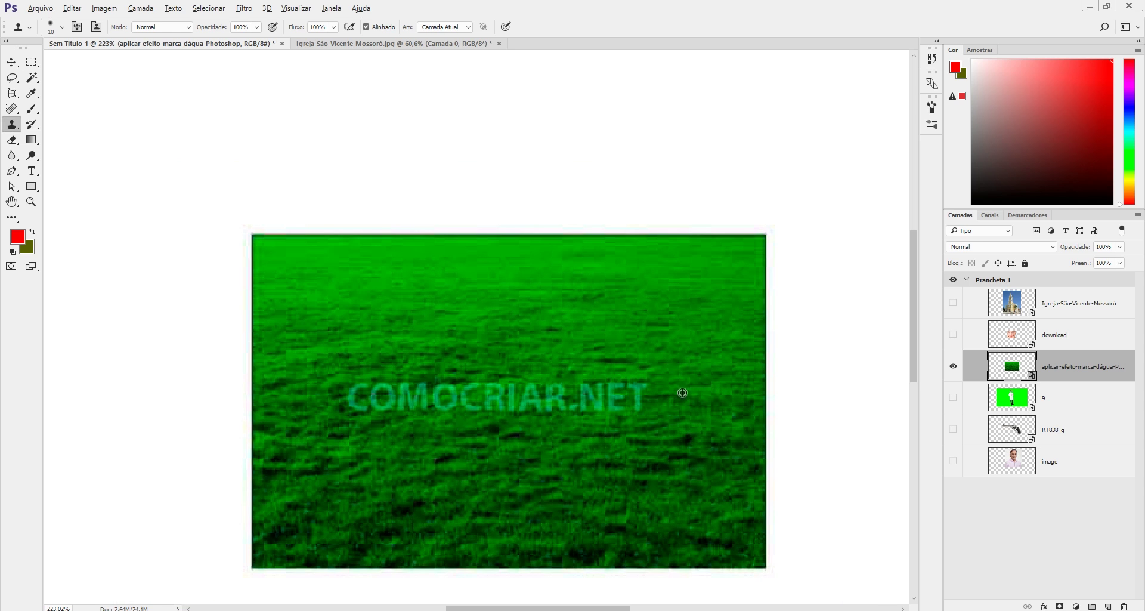
{"action": "left_click", "coordinate": [639, 397]}
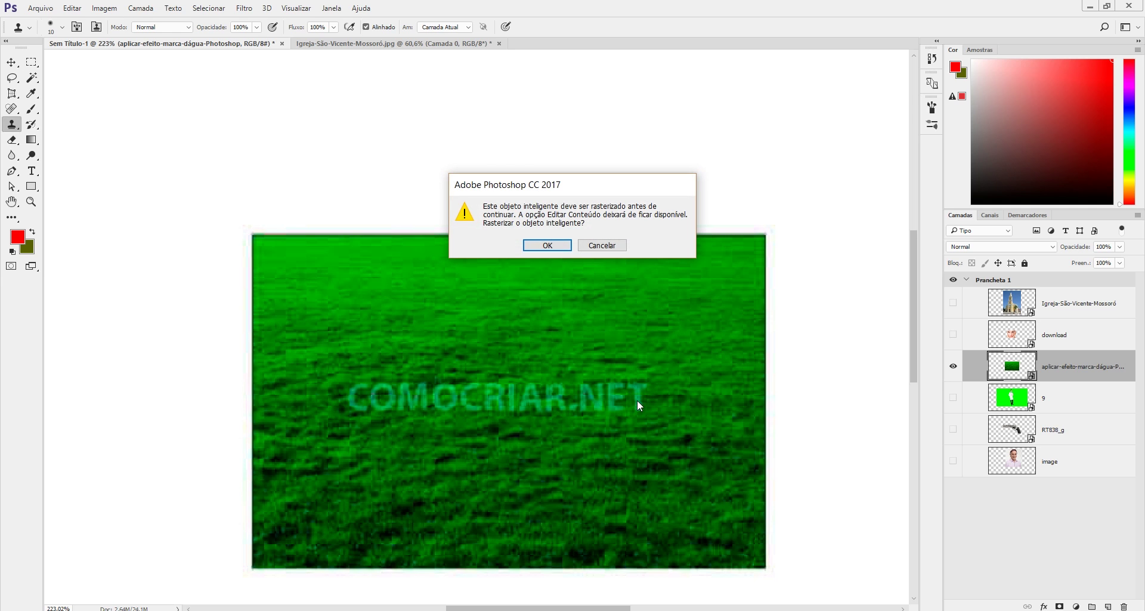
{"action": "left_click", "coordinate": [547, 245]}
- Clone the sampled area over the COMOCRIAR.NET watermark, starting at its final letter and working back along the text
{"action": "left_click_drag", "start_coordinate": [635, 386], "coordinate": [638, 391]}
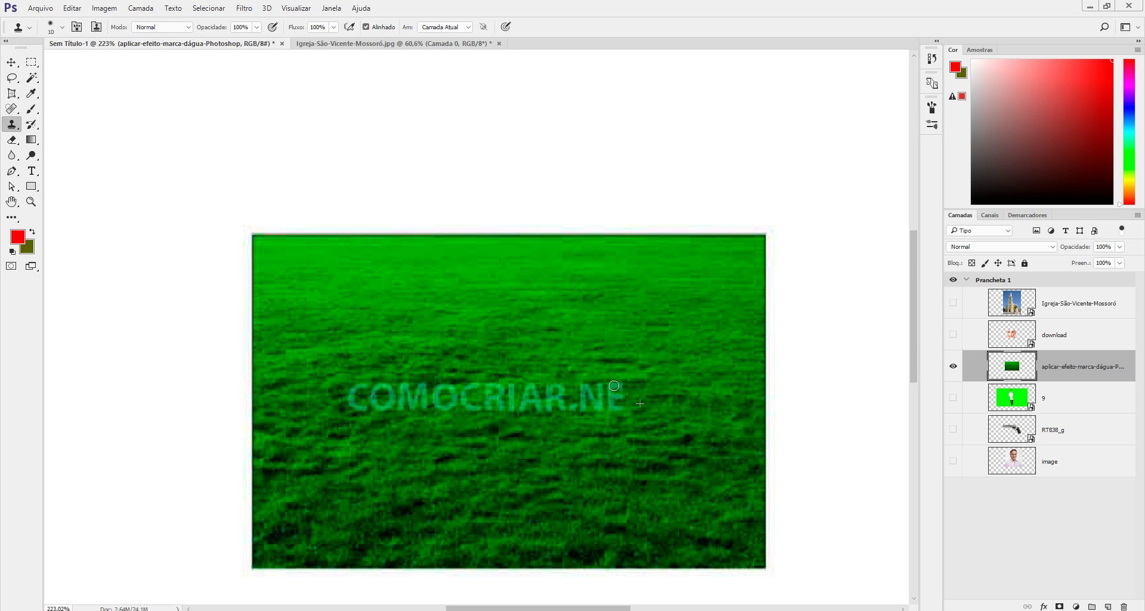
{"action": "mouse_move", "coordinate": [616, 394]}
{"action": "left_mouse_down"}
{"action": "mouse_move", "coordinate": [624, 410]}
{"action": "mouse_move", "coordinate": [589, 406]}
{"action": "mouse_move", "coordinate": [617, 381]}
{"action": "mouse_move", "coordinate": [567, 404]}
{"action": "mouse_move", "coordinate": [648, 399]}
{"action": "mouse_move", "coordinate": [376, 400]}
{"action": "mouse_move", "coordinate": [445, 408]}
{"action": "mouse_move", "coordinate": [544, 377]}
{"action": "left_mouse_up"}
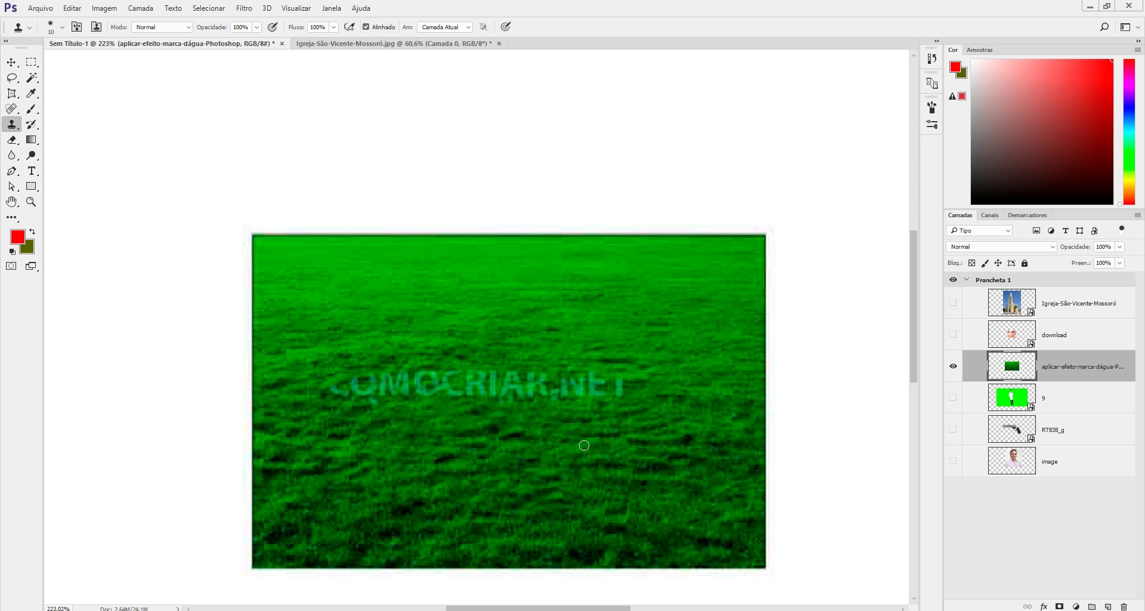
{"action": "scroll", "coordinate": [584, 445], "scroll_direction": "down", "scroll_amount": 3}
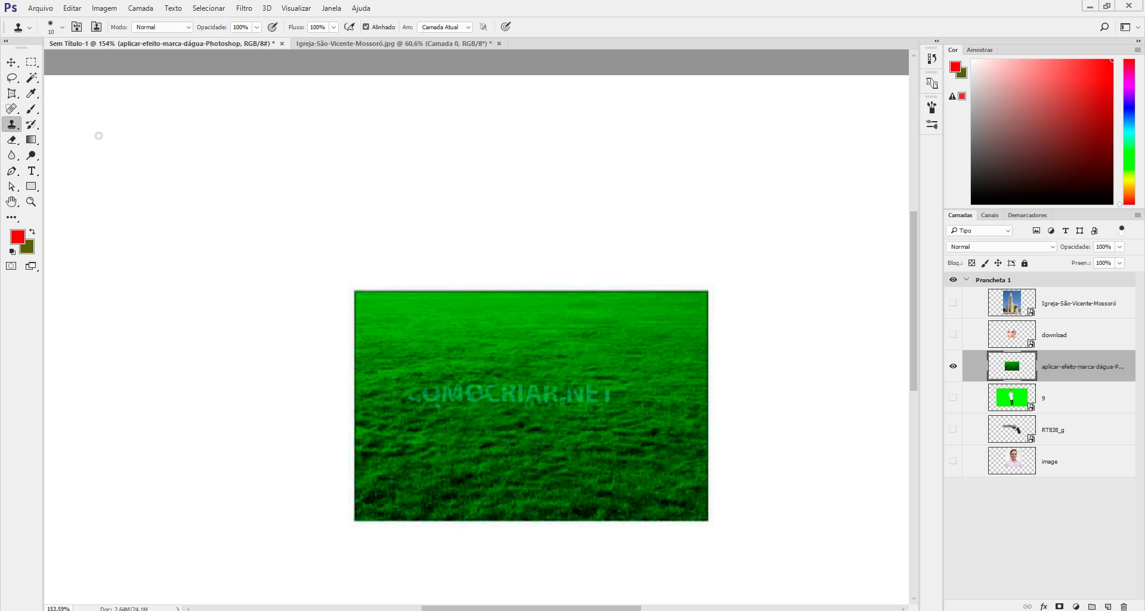
{"action": "left_click", "coordinate": [11, 62]}
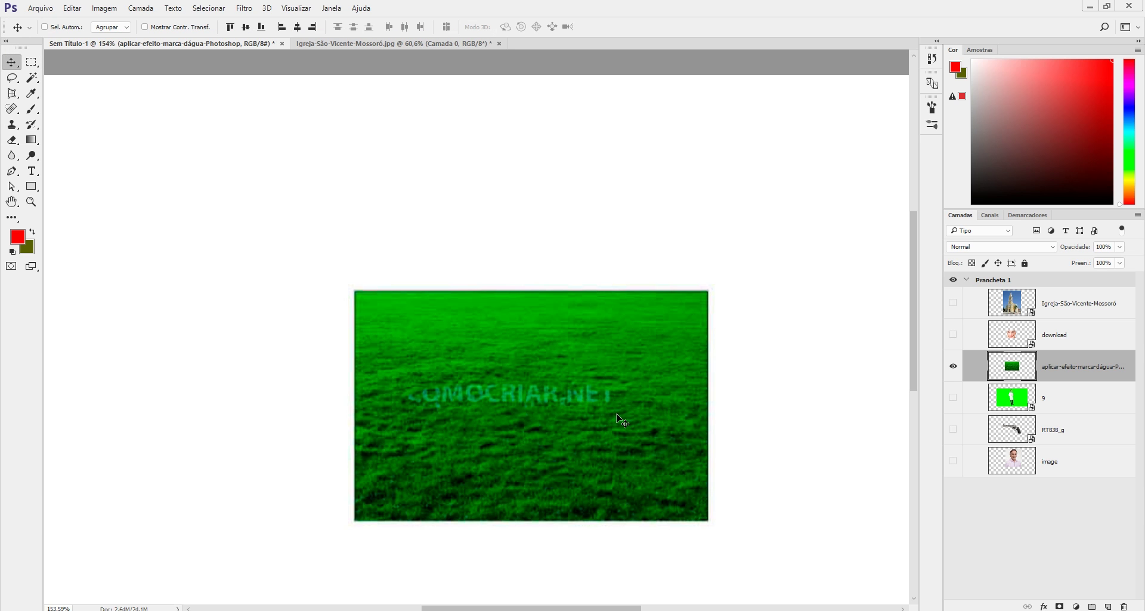
- Retouch the first letters of the remaining watermark with the content-aware Spot Healing Brush
{"action": "scroll", "coordinate": [581, 420], "scroll_direction": "up", "scroll_amount": 2}
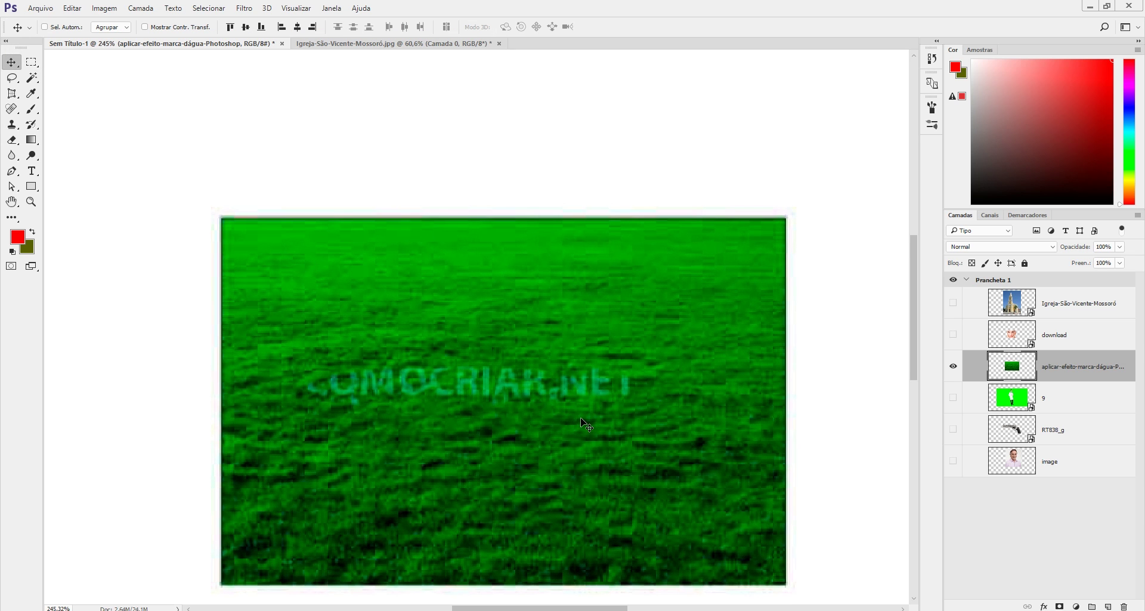
{"action": "left_click", "coordinate": [11, 109]}
{"action": "mouse_move", "coordinate": [329, 386]}
{"action": "left_mouse_down"}
{"action": "mouse_move", "coordinate": [316, 390]}
{"action": "mouse_move", "coordinate": [338, 373]}
{"action": "mouse_move", "coordinate": [357, 387]}
{"action": "left_mouse_up"}
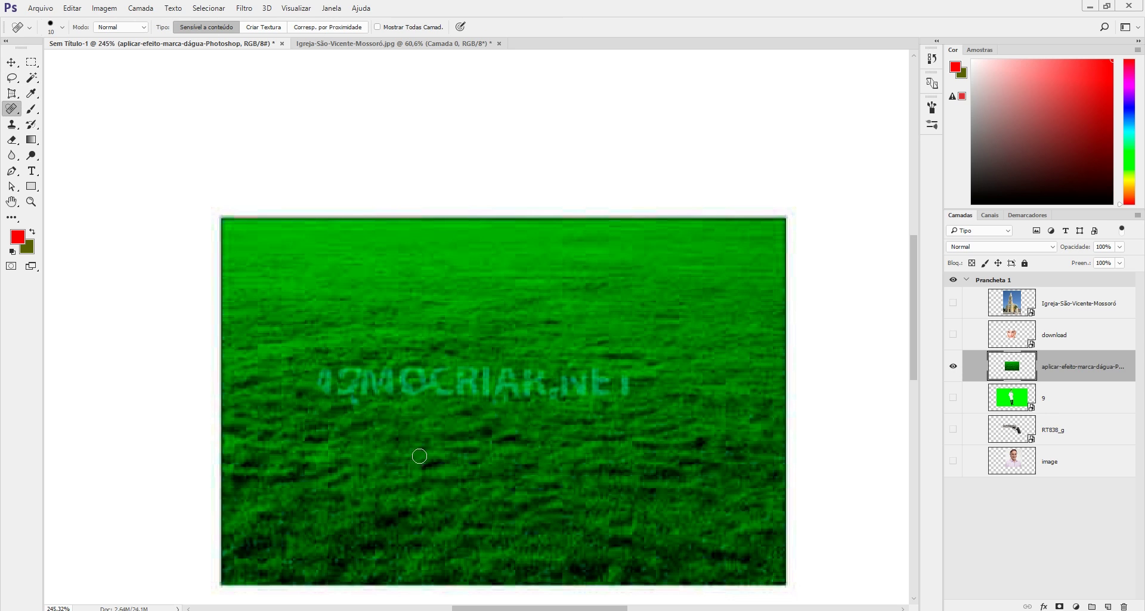
{"action": "left_click", "coordinate": [11, 62]}
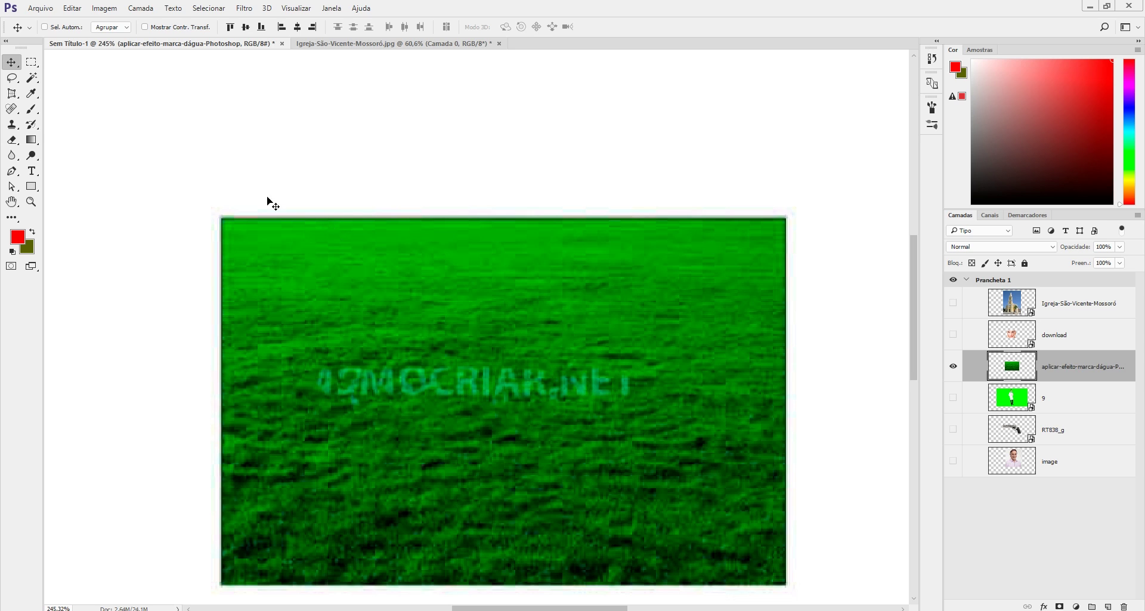
- Cover the remaining watermark text with the Clone Stamp, using lighter grass from higher up in the photo
{"action": "left_click", "coordinate": [11, 124]}
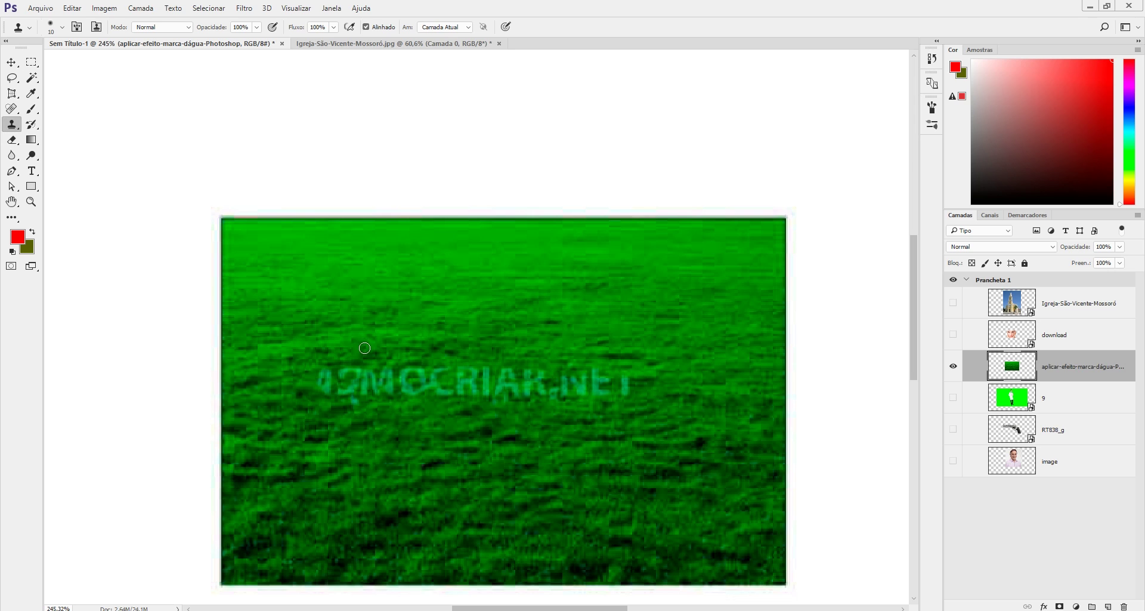
{"action": "mouse_move", "coordinate": [317, 376]}
{"action": "left_mouse_down"}
{"action": "mouse_move", "coordinate": [414, 396]}
{"action": "mouse_move", "coordinate": [318, 372]}
{"action": "mouse_move", "coordinate": [522, 385]}
{"action": "left_mouse_up"}
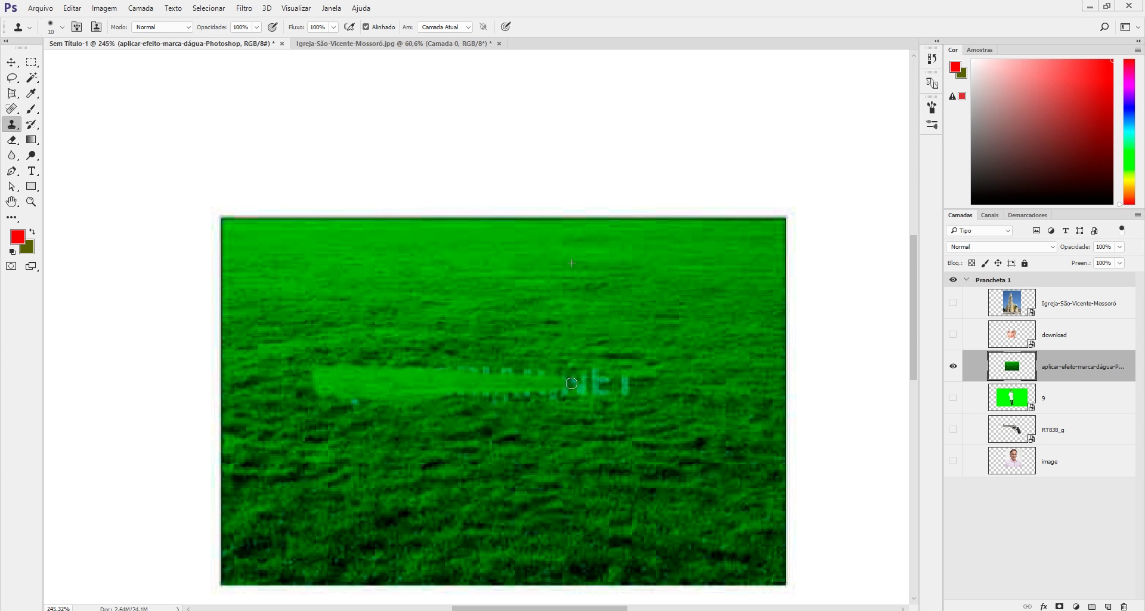
{"action": "mouse_move", "coordinate": [412, 376]}
{"action": "left_mouse_down"}
{"action": "mouse_move", "coordinate": [624, 377]}
{"action": "mouse_move", "coordinate": [495, 388]}
{"action": "left_mouse_up"}
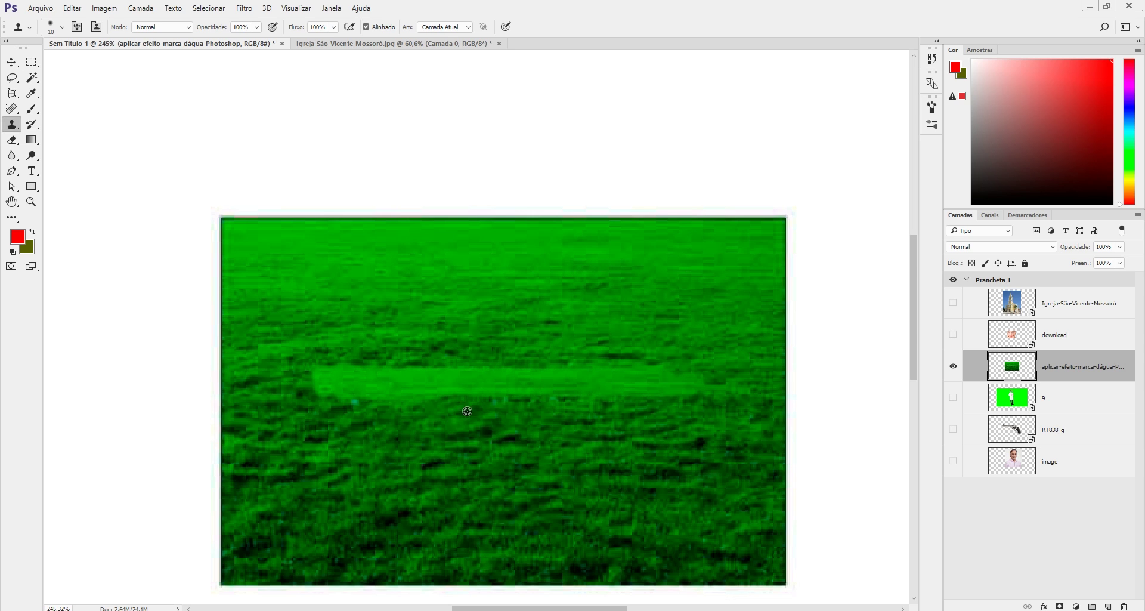
- Cover the lower part of the light strip left by the watermark with darker grass using the Clone Stamp
{"action": "mouse_move", "coordinate": [505, 401]}
{"action": "left_mouse_down"}
{"action": "mouse_move", "coordinate": [473, 390]}
{"action": "mouse_move", "coordinate": [725, 390]}
{"action": "mouse_move", "coordinate": [612, 386]}
{"action": "mouse_move", "coordinate": [724, 380]}
{"action": "mouse_move", "coordinate": [630, 371]}
{"action": "mouse_move", "coordinate": [362, 371]}
{"action": "mouse_move", "coordinate": [654, 365]}
{"action": "left_mouse_up"}
{"action": "mouse_move", "coordinate": [459, 383]}
{"action": "left_mouse_down"}
{"action": "mouse_move", "coordinate": [291, 393]}
{"action": "mouse_move", "coordinate": [334, 387]}
{"action": "left_mouse_up"}
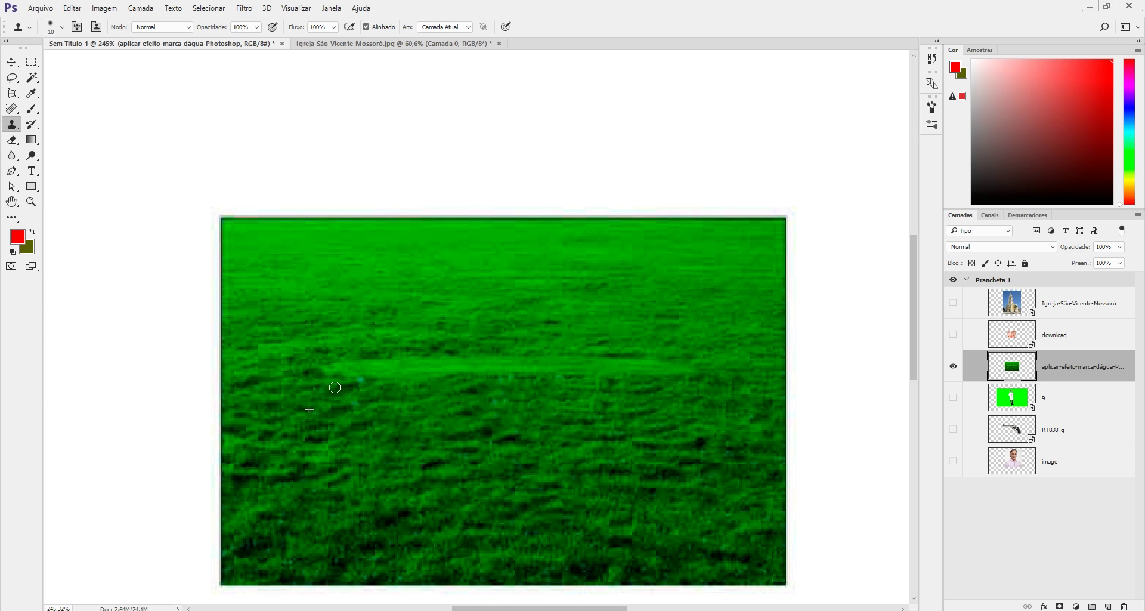
{"action": "left_click", "coordinate": [20, 67]}
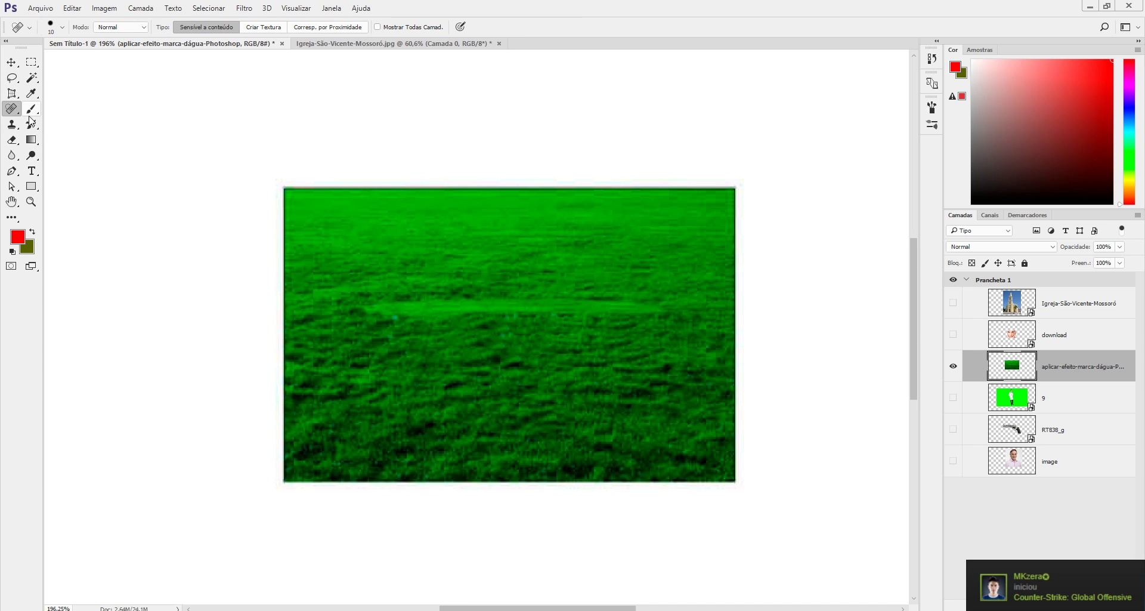
- Erase the middle and lower parts of the grass image with a 150 px Eraser, keeping only the upper strip
{"action": "left_click", "coordinate": [19, 140]}
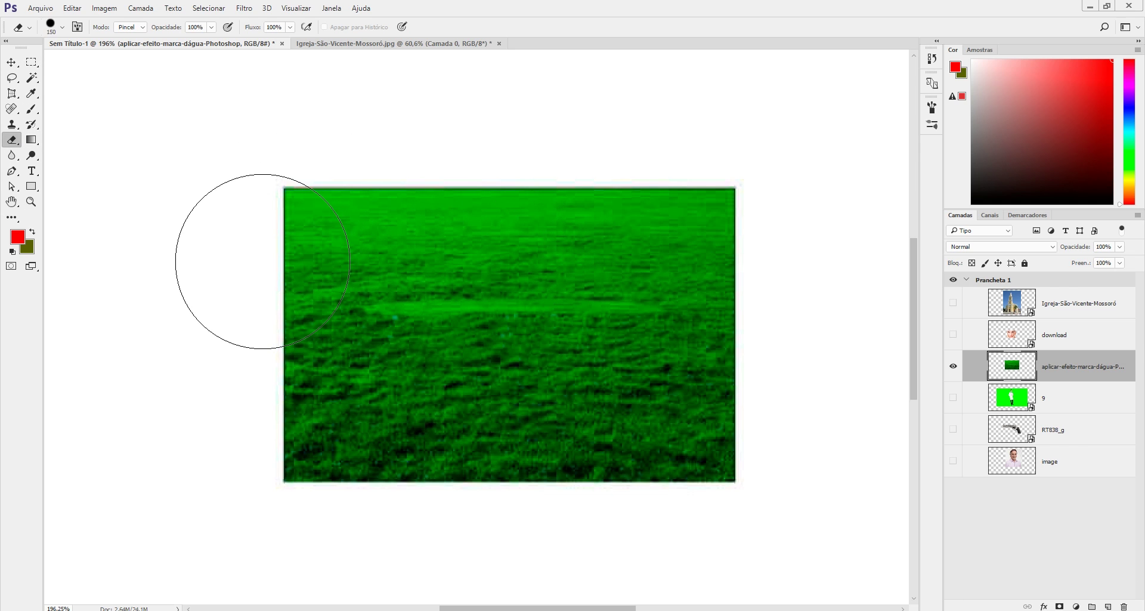
{"action": "left_click_drag", "start_coordinate": [303, 318], "coordinate": [808, 307]}
{"action": "scroll", "coordinate": [365, 290], "scroll_direction": "down", "scroll_amount": 3}
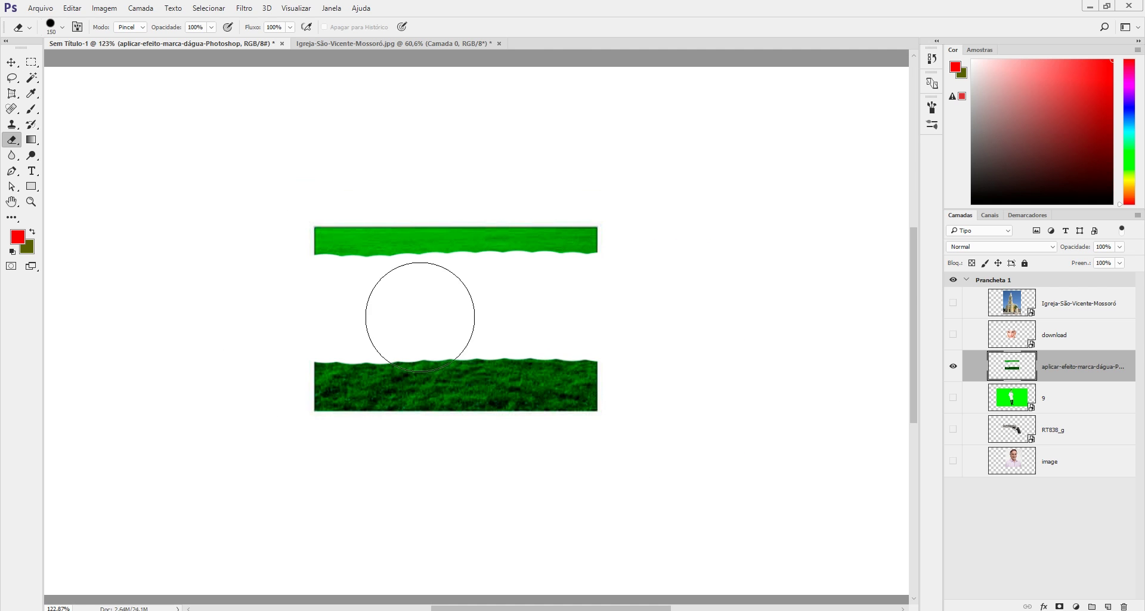
{"action": "scroll", "coordinate": [430, 320], "scroll_direction": "down", "scroll_amount": 3}
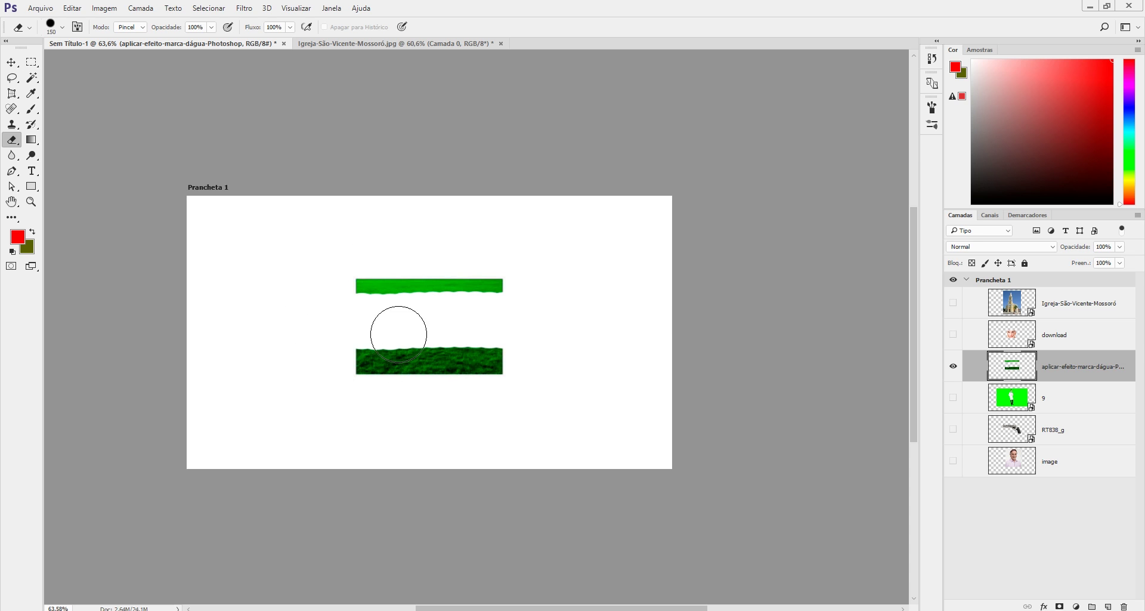
{"action": "left_click_drag", "start_coordinate": [350, 341], "coordinate": [540, 345]}
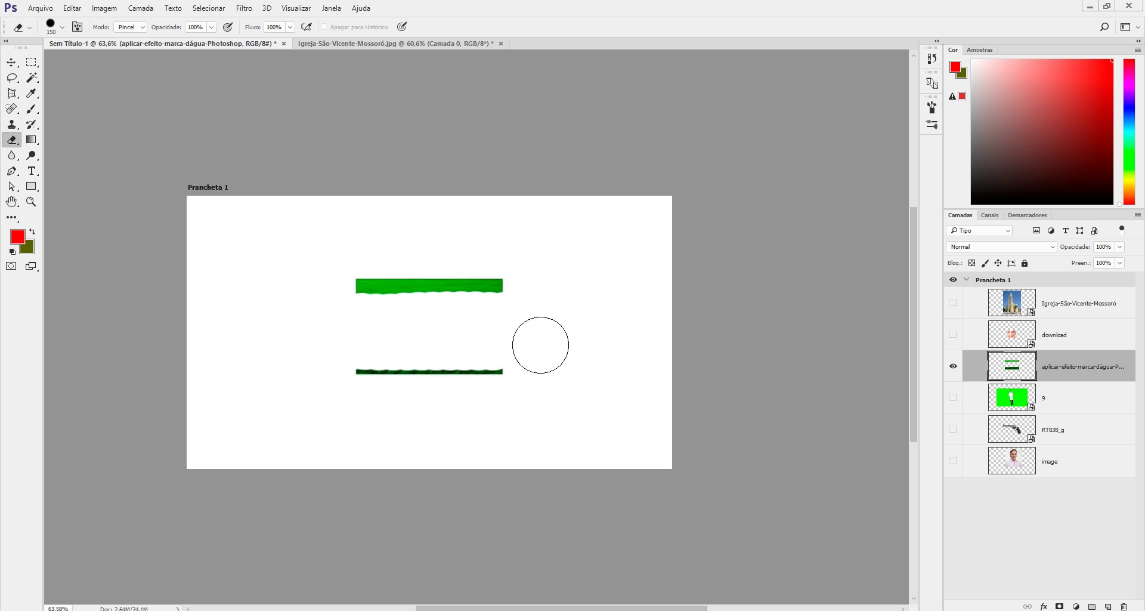
{"action": "left_click_drag", "start_coordinate": [443, 350], "coordinate": [636, 378]}
- Trim both ends of the remaining grass strip at a slant with the Eraser
{"action": "scroll", "coordinate": [370, 333], "scroll_direction": "up", "scroll_amount": 3}
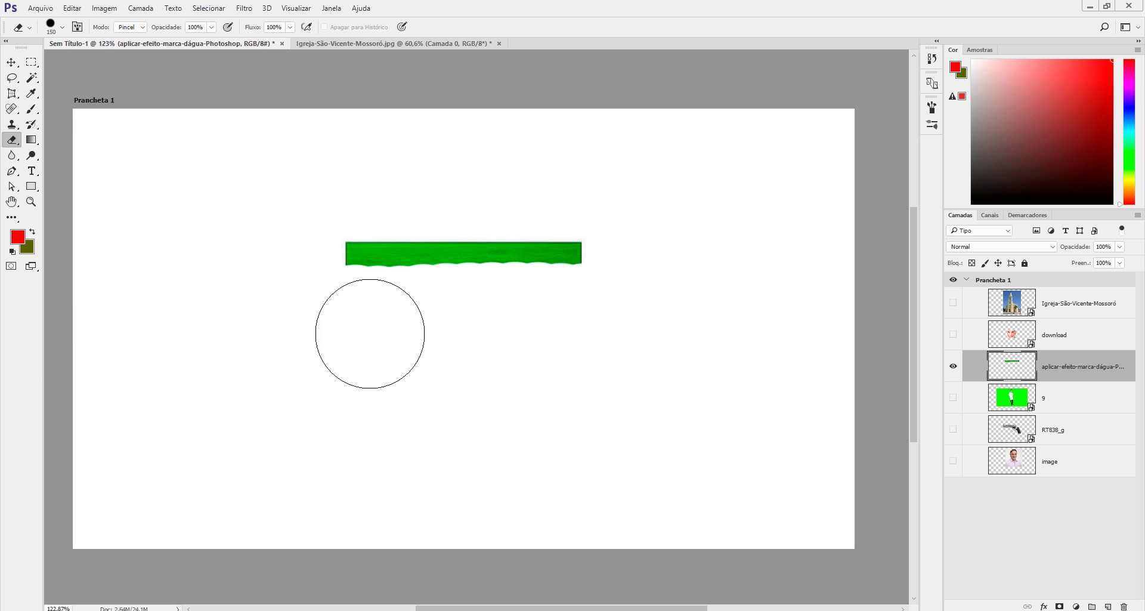
{"action": "scroll", "coordinate": [370, 333], "scroll_direction": "up", "scroll_amount": 2}
{"action": "mouse_move", "coordinate": [320, 319]}
{"action": "left_mouse_down"}
{"action": "mouse_move", "coordinate": [344, 173]}
{"action": "mouse_move", "coordinate": [348, 328]}
{"action": "mouse_move", "coordinate": [436, 190]}
{"action": "left_mouse_up"}
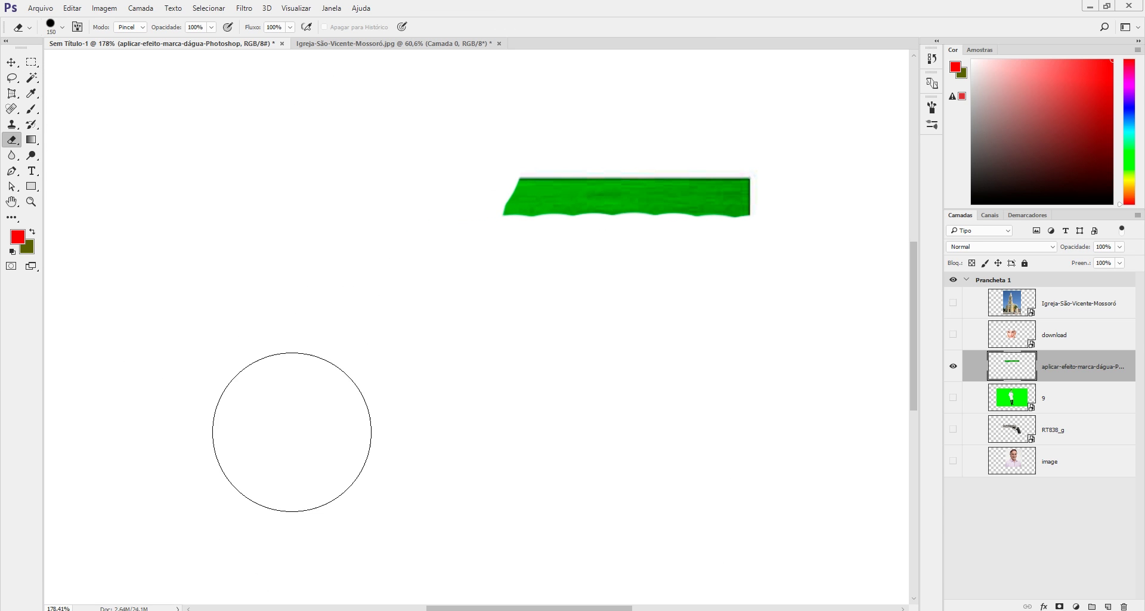
{"action": "left_click_drag", "start_coordinate": [799, 164], "coordinate": [691, 462]}
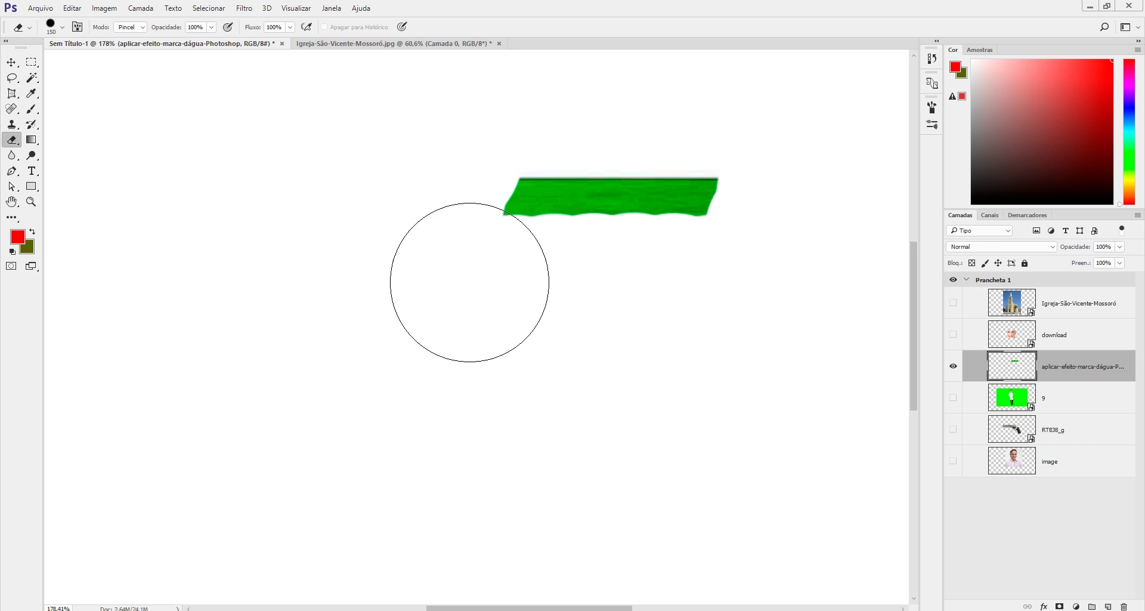
{"action": "scroll", "coordinate": [408, 335], "scroll_direction": "down", "scroll_amount": 2}
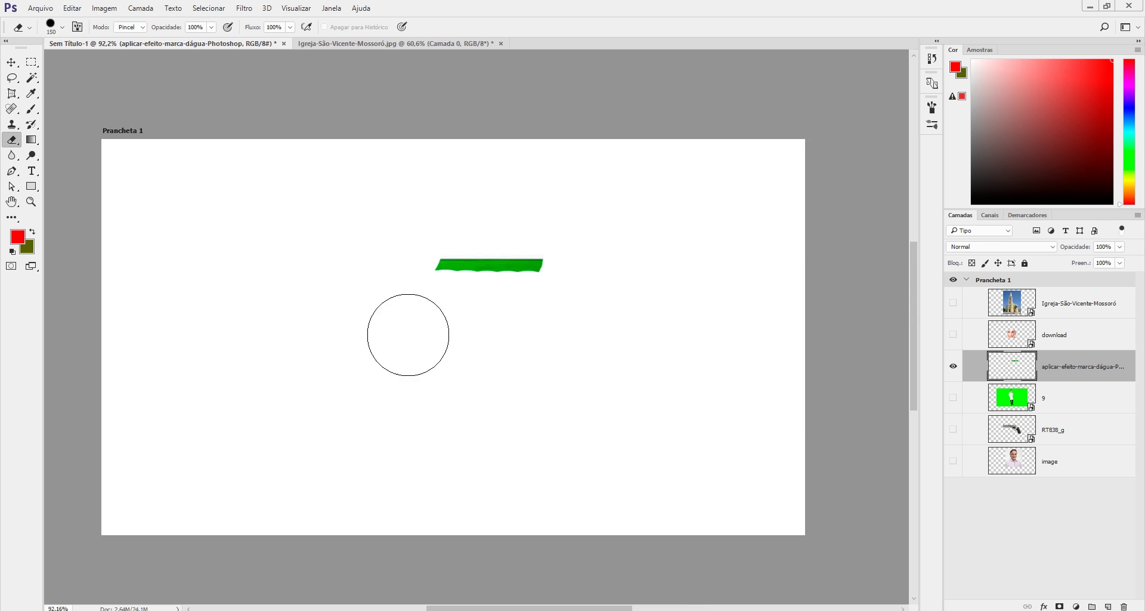
{"action": "scroll", "coordinate": [408, 334], "scroll_direction": "down", "scroll_amount": 1}
{"action": "right_click", "coordinate": [13, 140]}
{"action": "left_click", "coordinate": [94, 139]}
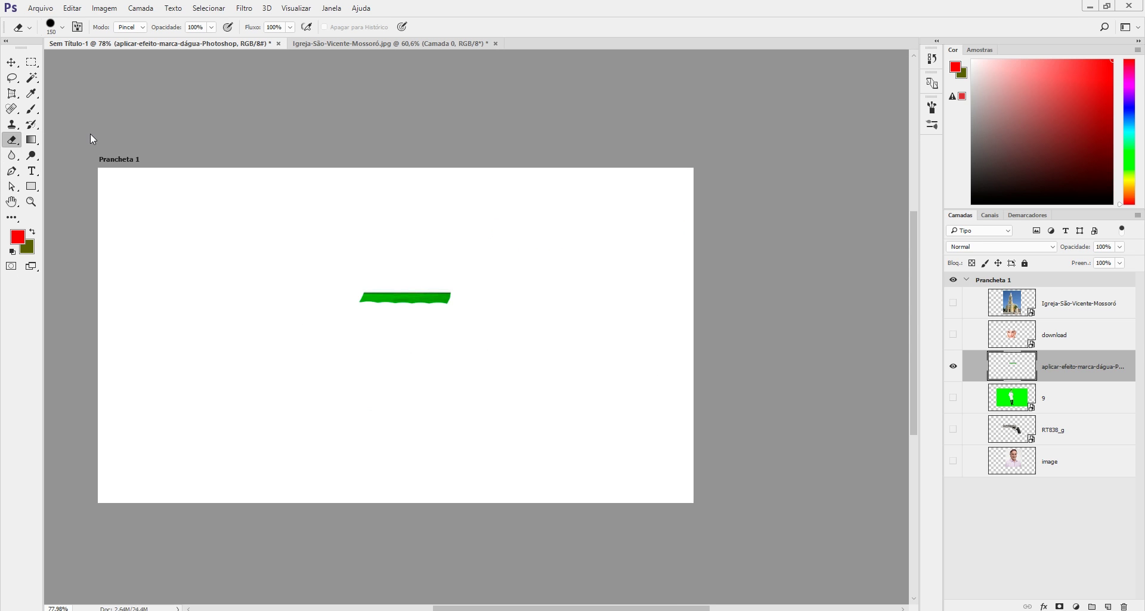
- Fill the grass layer with a horizontal red-to-yellow gradient across the artboard using the Gradient tool
{"action": "left_click", "coordinate": [32, 141]}
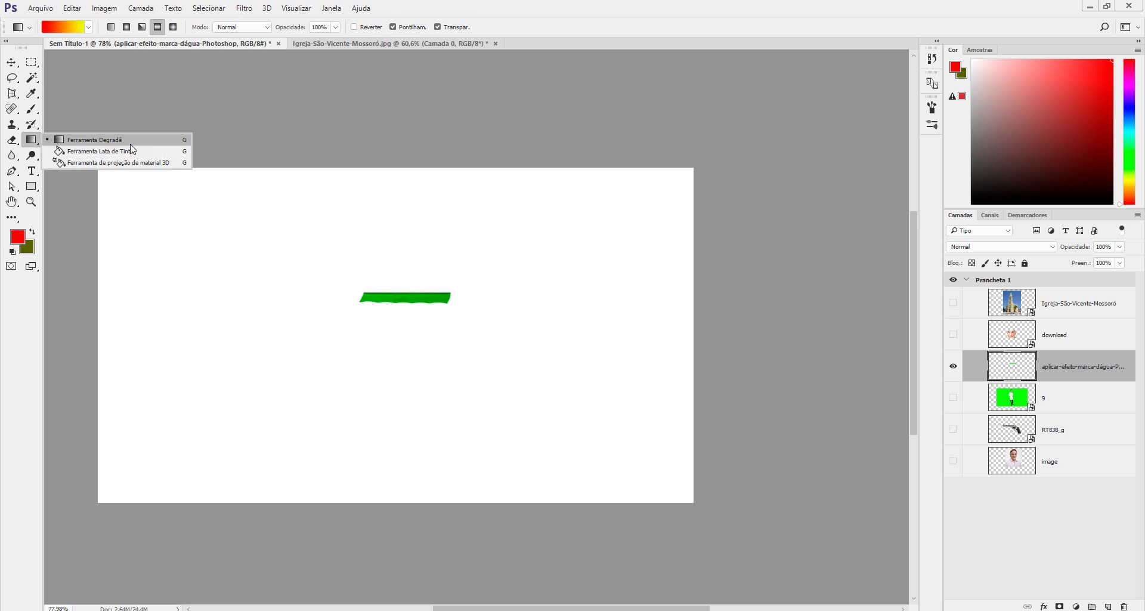
{"action": "left_click", "coordinate": [50, 141]}
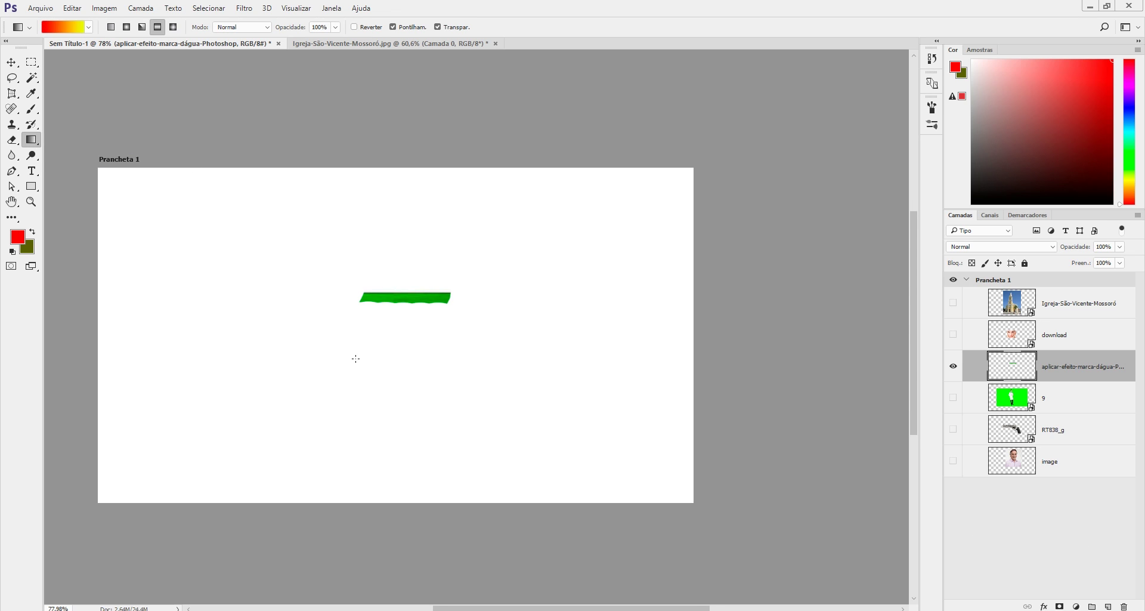
{"action": "scroll", "coordinate": [356, 359], "scroll_direction": "down", "scroll_amount": 1}
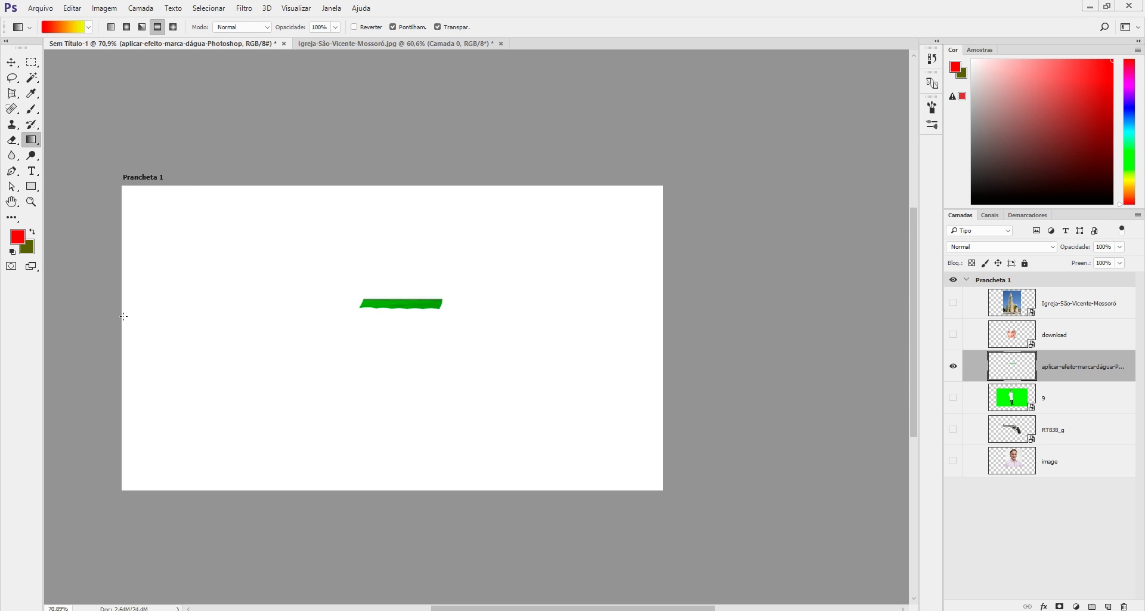
{"action": "left_click_drag", "start_coordinate": [261, 318], "coordinate": [666, 324]}
{"action": "left_click_drag", "start_coordinate": [149, 327], "coordinate": [628, 324]}
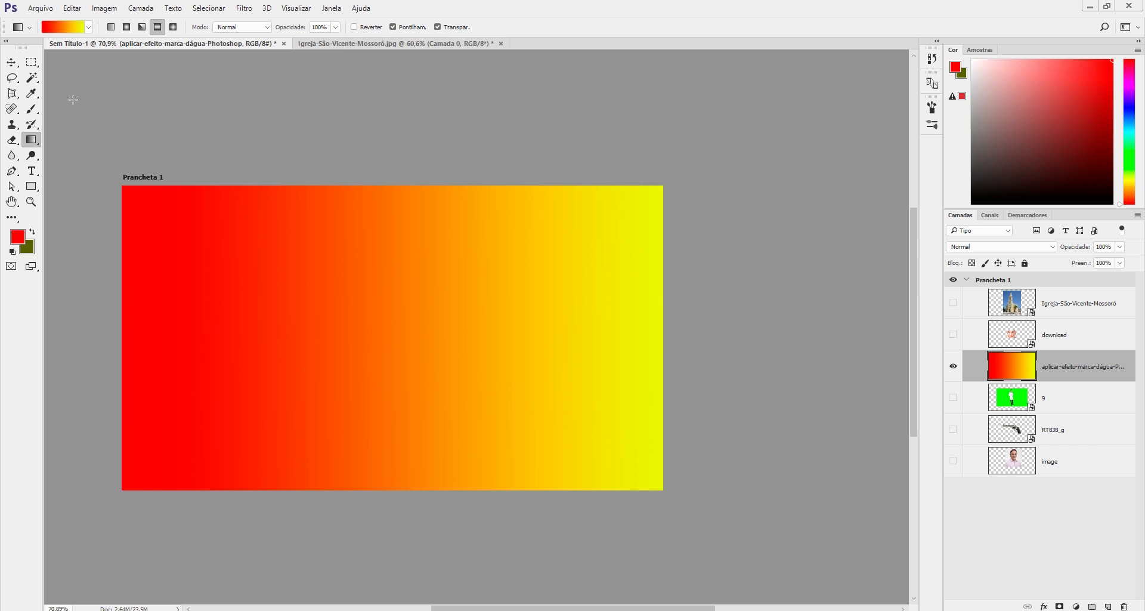
- Choose the "Laranja, Amarelo, Laranja" gradient preset and apply it across the same layer
{"action": "left_click", "coordinate": [52, 28]}
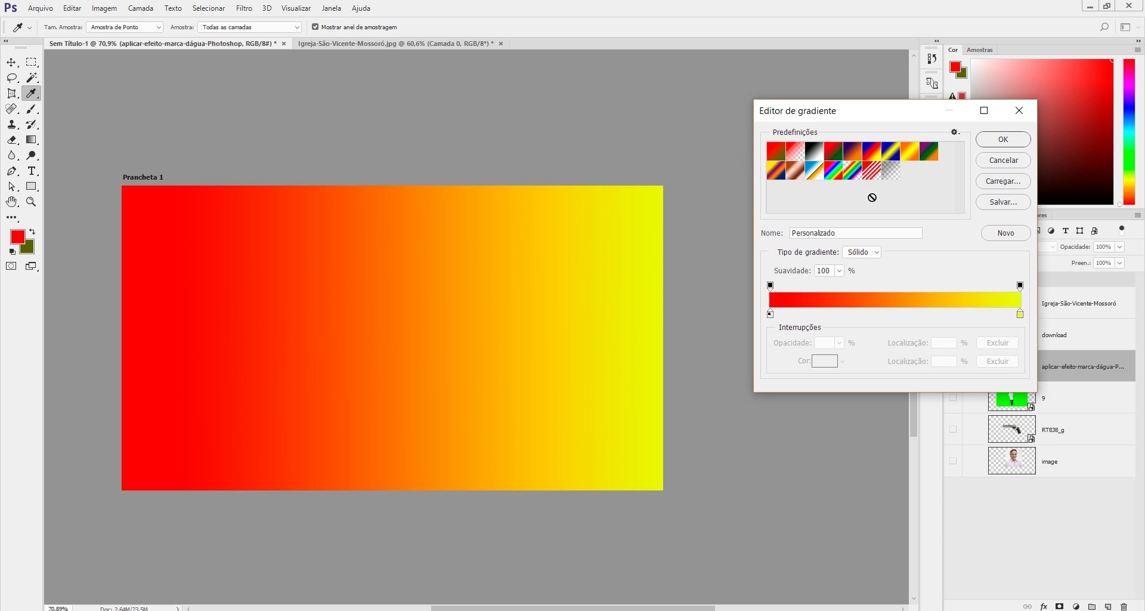
{"action": "left_click", "coordinate": [908, 160]}
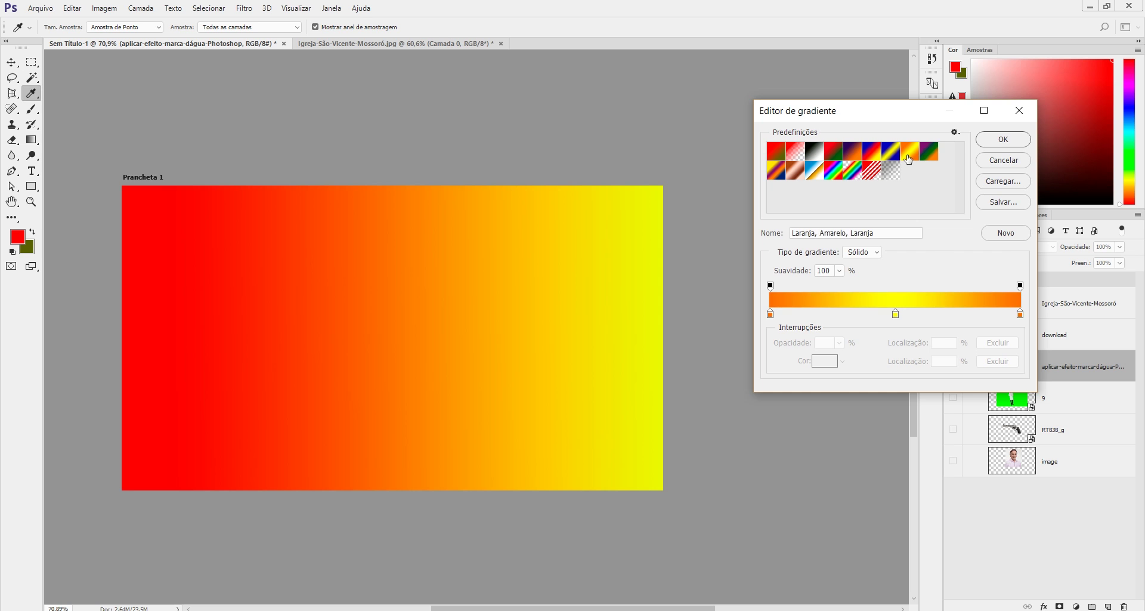
{"action": "left_click", "coordinate": [999, 147]}
{"action": "left_click_drag", "start_coordinate": [609, 243], "coordinate": [162, 465]}
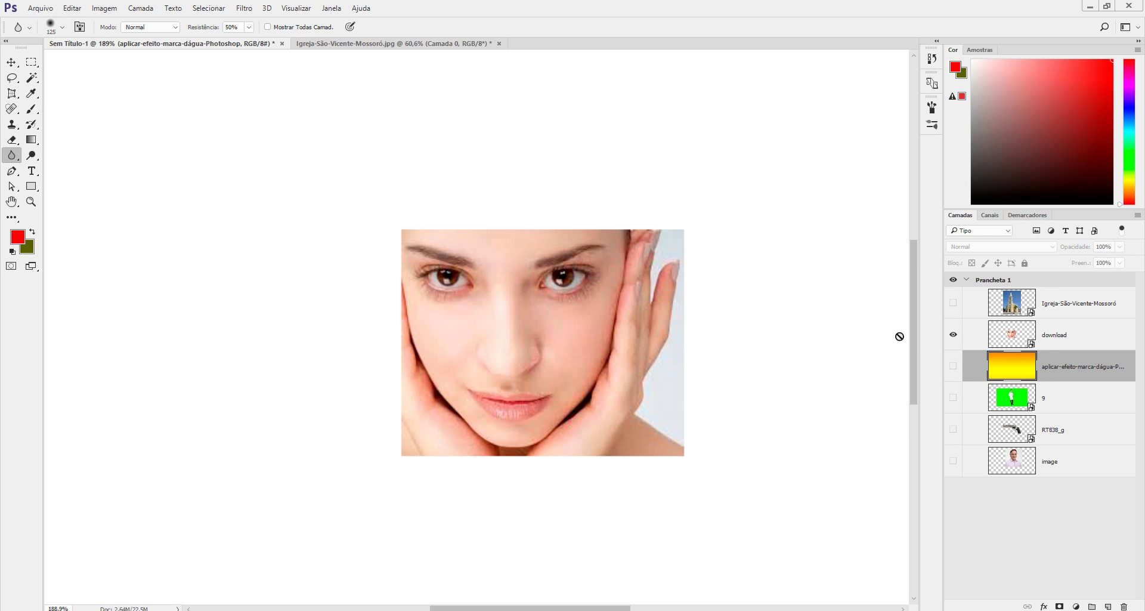
- Delete the gradient-filled layer that previously held the grass image
{"action": "left_click", "coordinate": [1087, 336]}
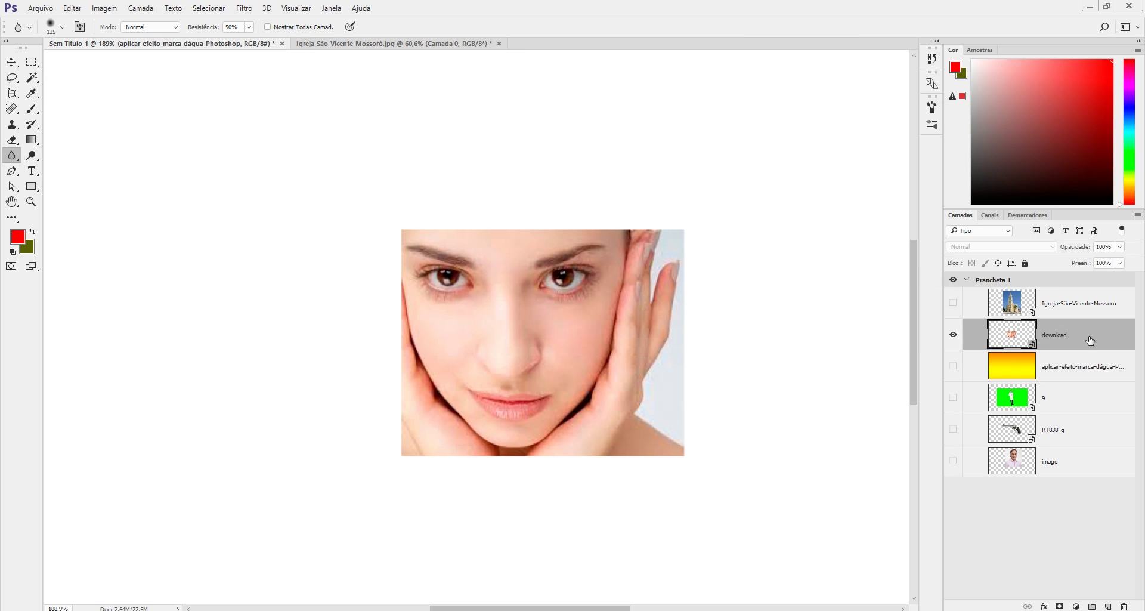
{"action": "left_click", "coordinate": [1084, 363]}
{"action": "key", "text": "Delete"}
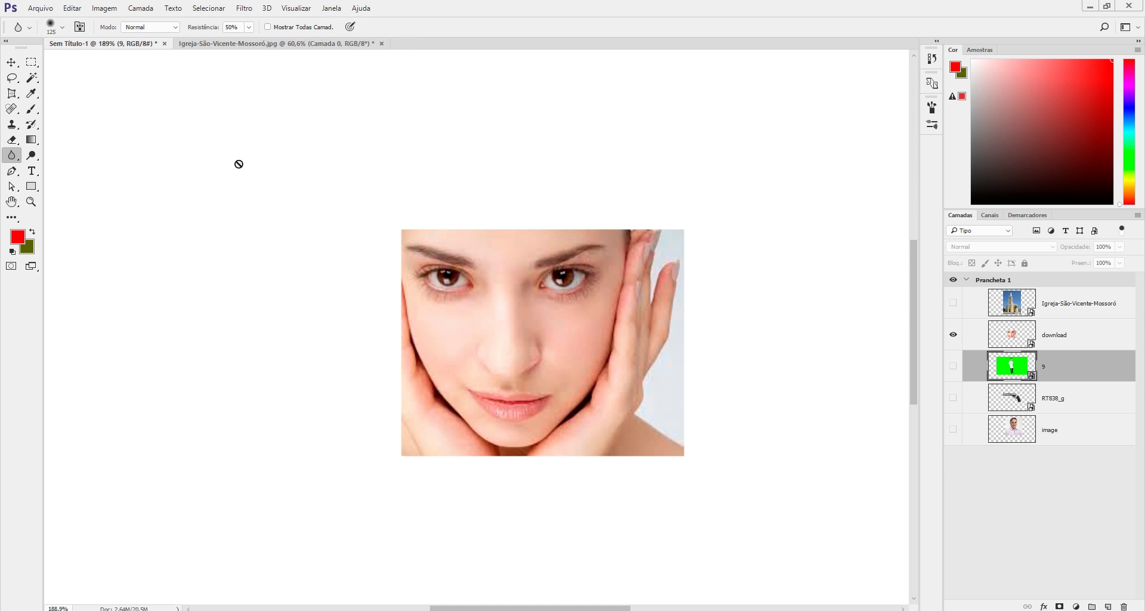
- Activate the Sharpen tool, select the "download" face photo layer and rasterize its smart object
{"action": "left_click", "coordinate": [11, 156]}
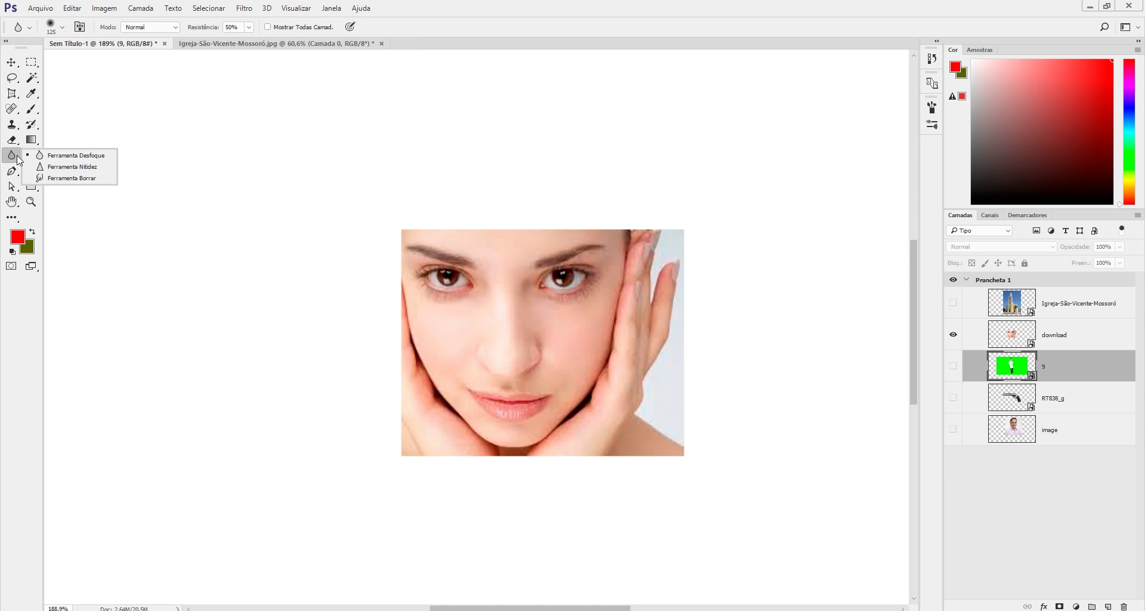
{"action": "left_click", "coordinate": [85, 167]}
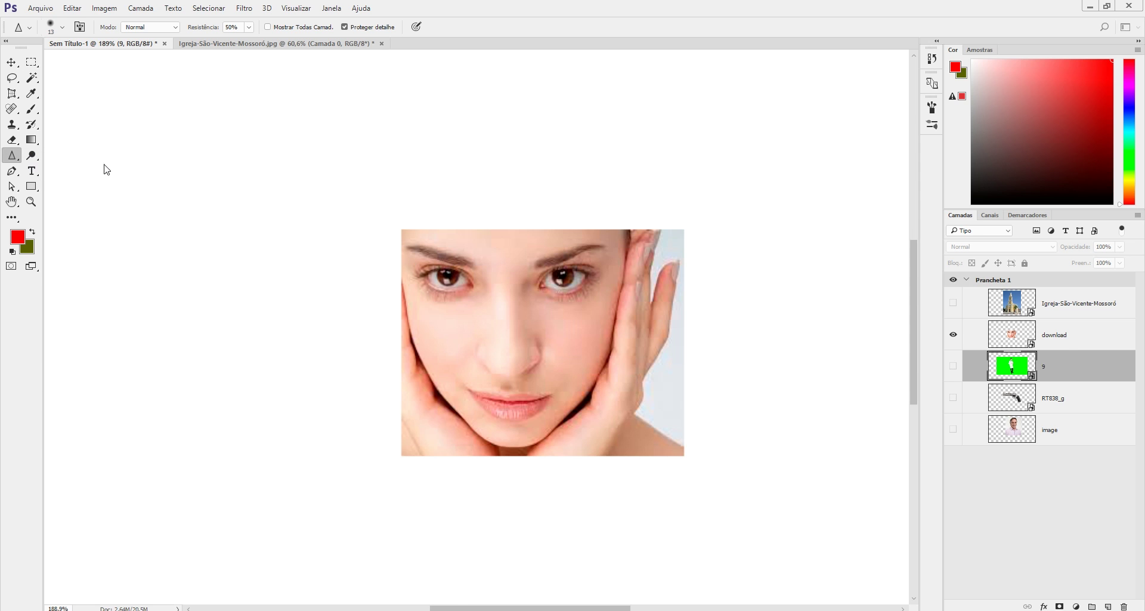
{"action": "scroll", "coordinate": [450, 264], "scroll_direction": "up", "scroll_amount": 3}
{"action": "left_click", "coordinate": [1018, 346]}
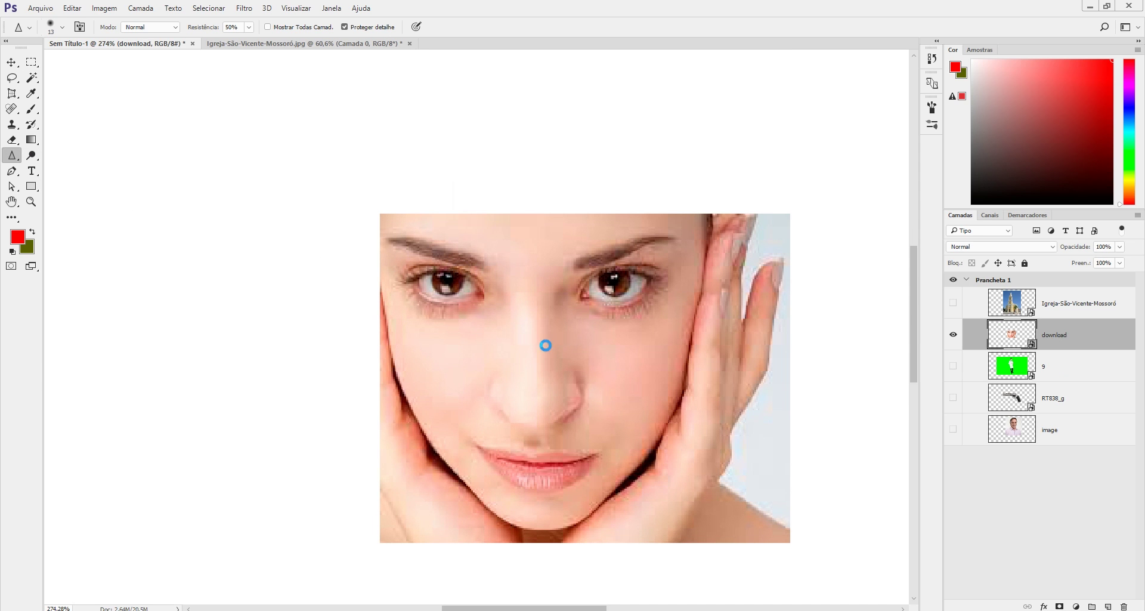
{"action": "left_click", "coordinate": [546, 245]}
{"action": "scroll", "coordinate": [452, 399], "scroll_direction": "up", "scroll_amount": 2}
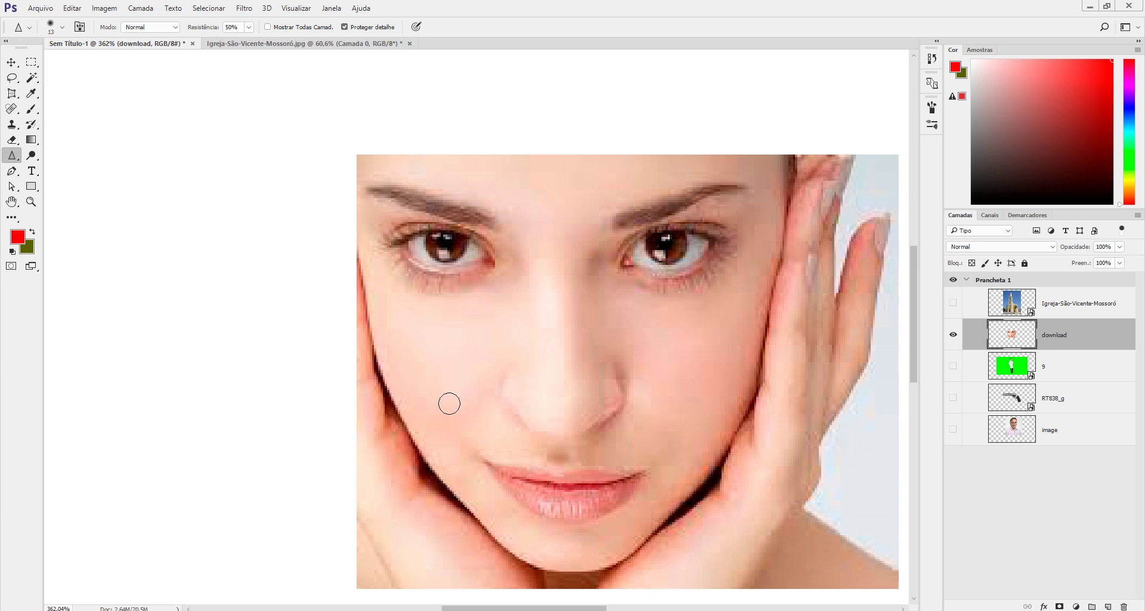
- Sharpen the face and hands in the photo with a 30 px Sharpen brush at 50% strength
{"action": "scroll", "coordinate": [449, 404], "scroll_direction": "up", "scroll_amount": 2}
{"action": "scroll", "coordinate": [449, 404], "scroll_direction": "down", "scroll_amount": 3}
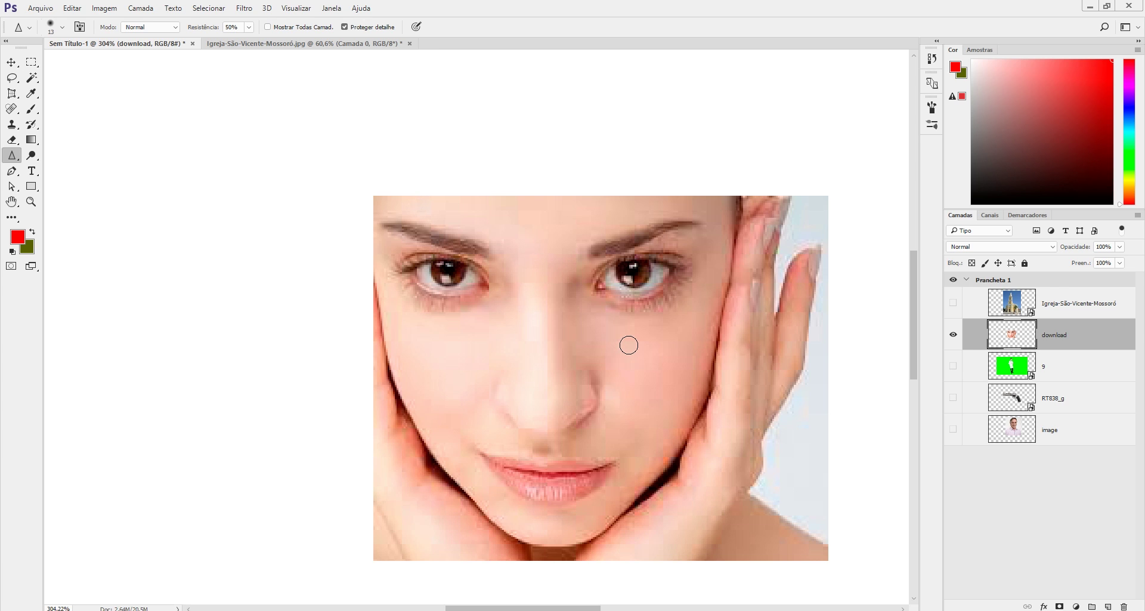
{"action": "scroll", "coordinate": [629, 345], "scroll_direction": "down", "scroll_amount": 3}
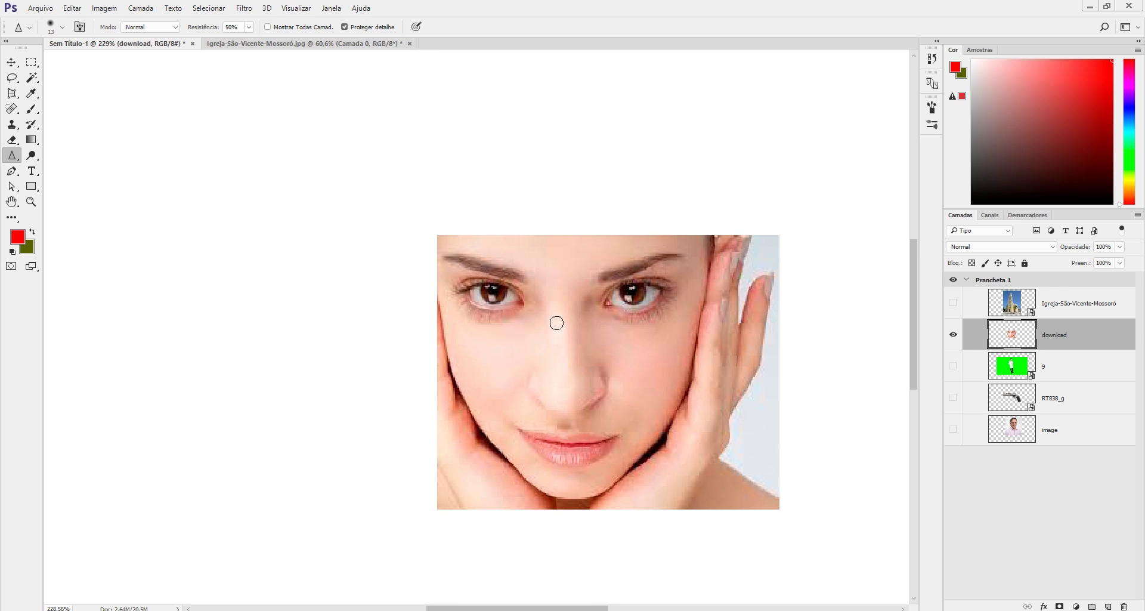
{"action": "scroll", "coordinate": [538, 283], "scroll_direction": "down", "scroll_amount": 1}
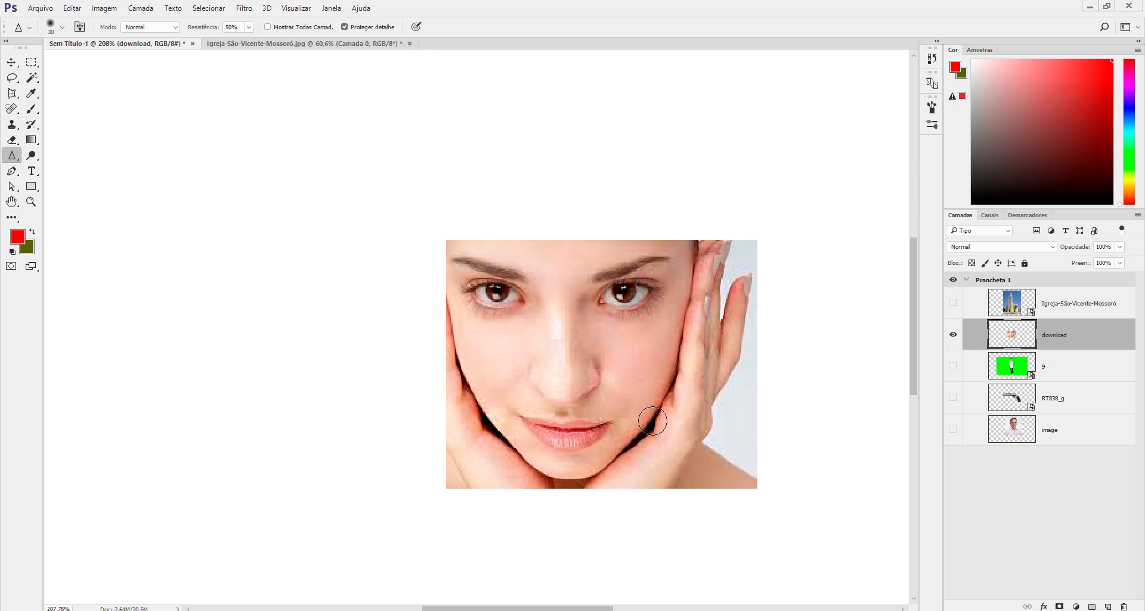
{"action": "scroll", "coordinate": [612, 259], "scroll_direction": "down", "scroll_amount": 4}
{"action": "key", "text": "ctrl+alt+z"}
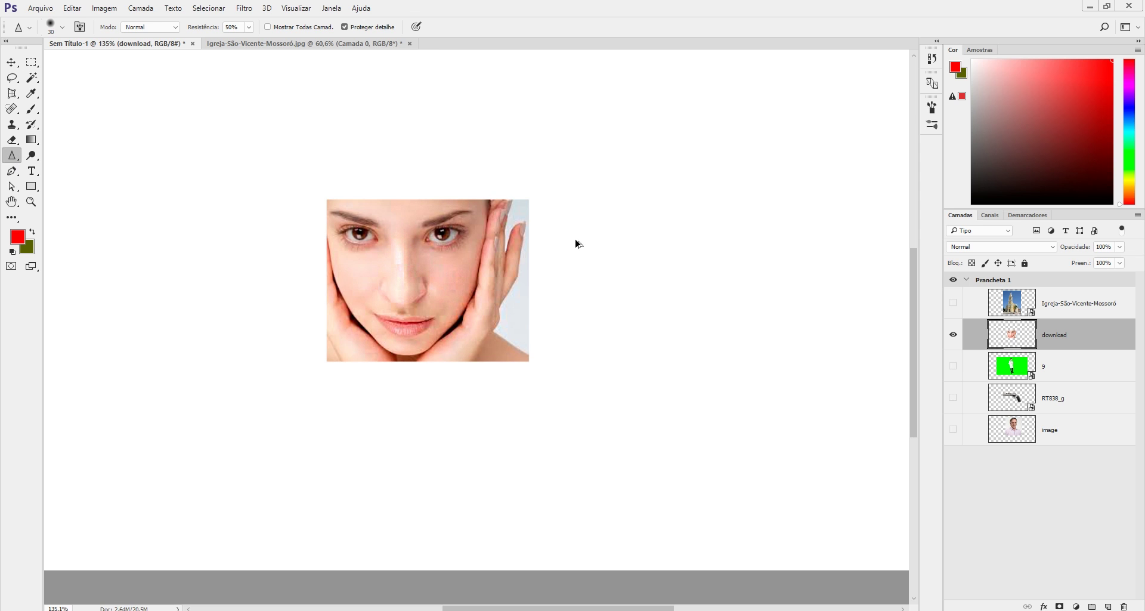
{"action": "scroll", "coordinate": [292, 234], "scroll_direction": "up", "scroll_amount": 4}
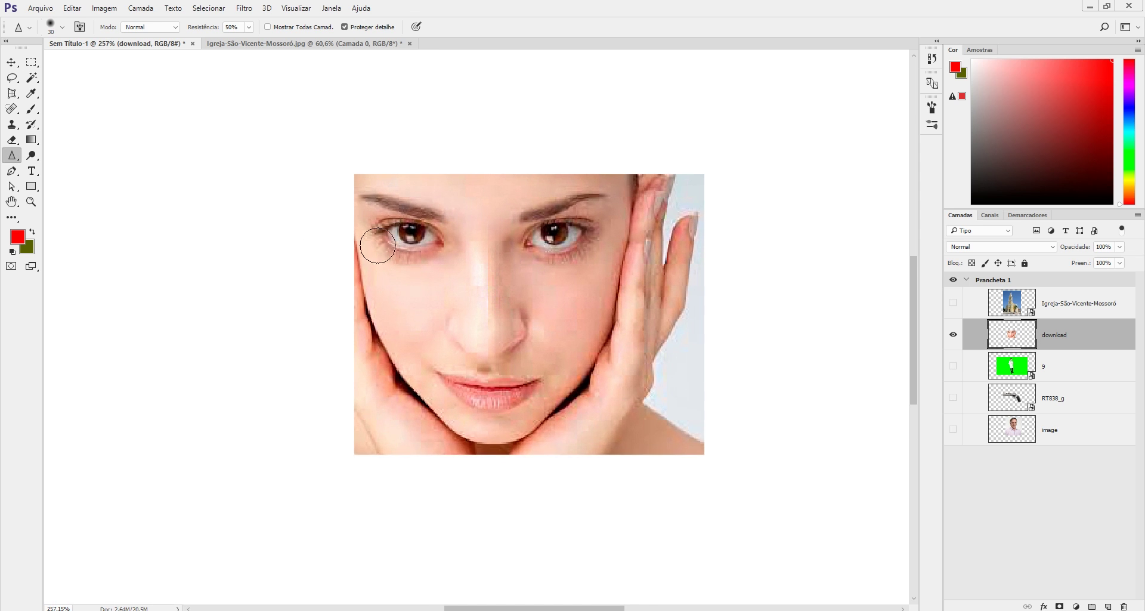
- Try blurring both eyes and the nearby skin with a 125 px Blur brush at 50% strength
{"action": "right_click", "coordinate": [18, 160]}
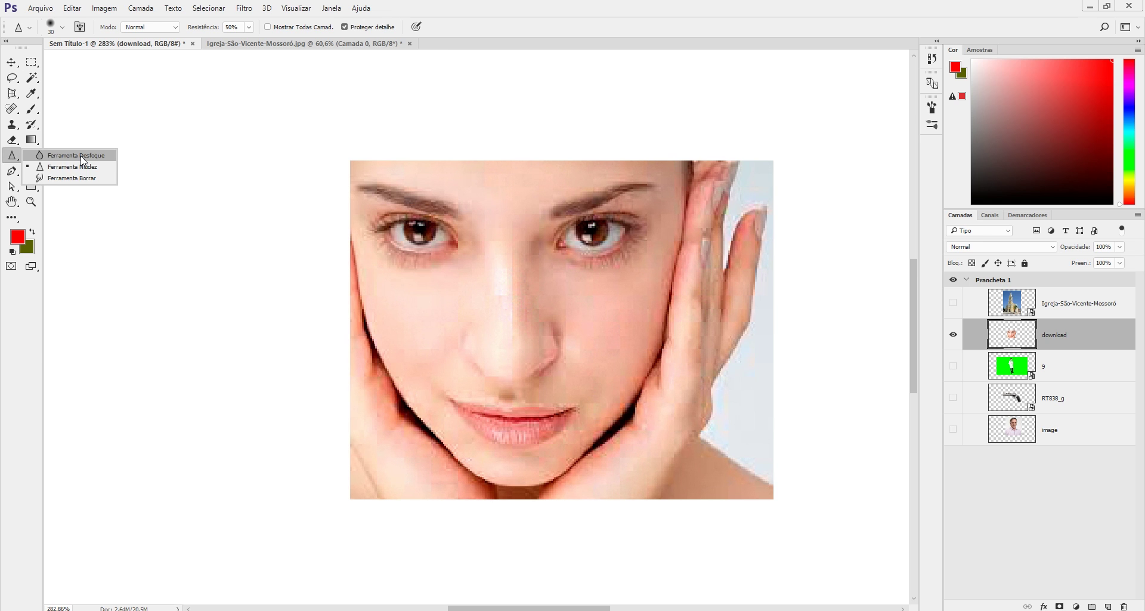
{"action": "left_click", "coordinate": [83, 156]}
{"action": "scroll", "coordinate": [411, 250], "scroll_direction": "down", "scroll_amount": 2}
{"action": "mouse_move", "coordinate": [432, 234]}
{"action": "left_mouse_down"}
{"action": "mouse_move", "coordinate": [440, 260]}
{"action": "mouse_move", "coordinate": [412, 230]}
{"action": "left_mouse_up"}
{"action": "mouse_move", "coordinate": [589, 228]}
{"action": "left_mouse_down"}
{"action": "mouse_move", "coordinate": [583, 192]}
{"action": "mouse_move", "coordinate": [549, 217]}
{"action": "mouse_move", "coordinate": [537, 276]}
{"action": "left_mouse_up"}
{"action": "scroll", "coordinate": [564, 284], "scroll_direction": "down", "scroll_amount": 3}
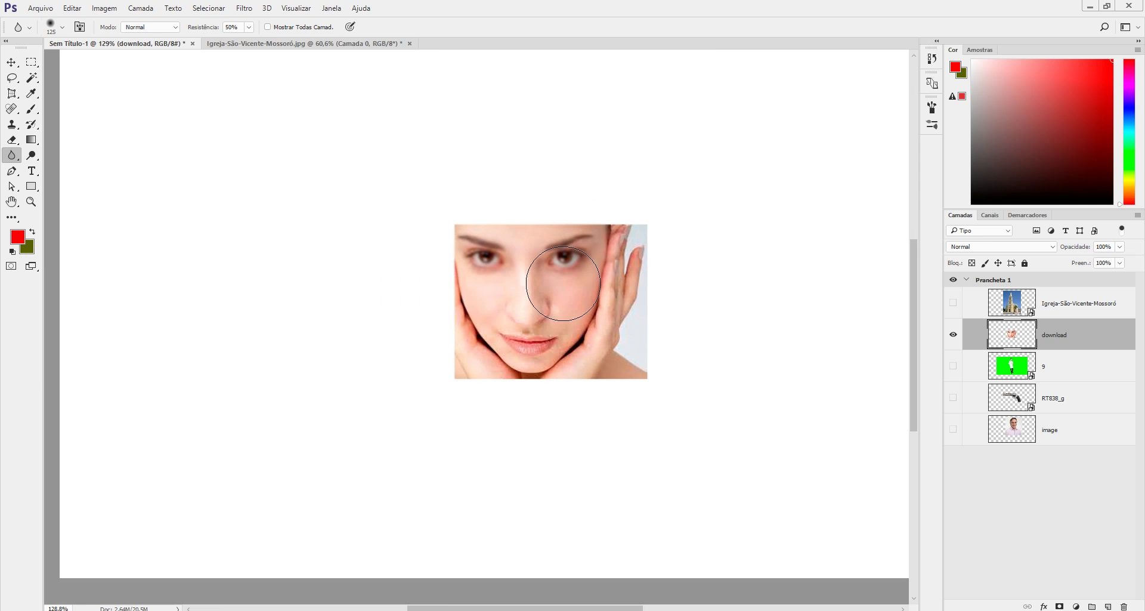
{"action": "scroll", "coordinate": [592, 288], "scroll_direction": "down", "scroll_amount": 1}
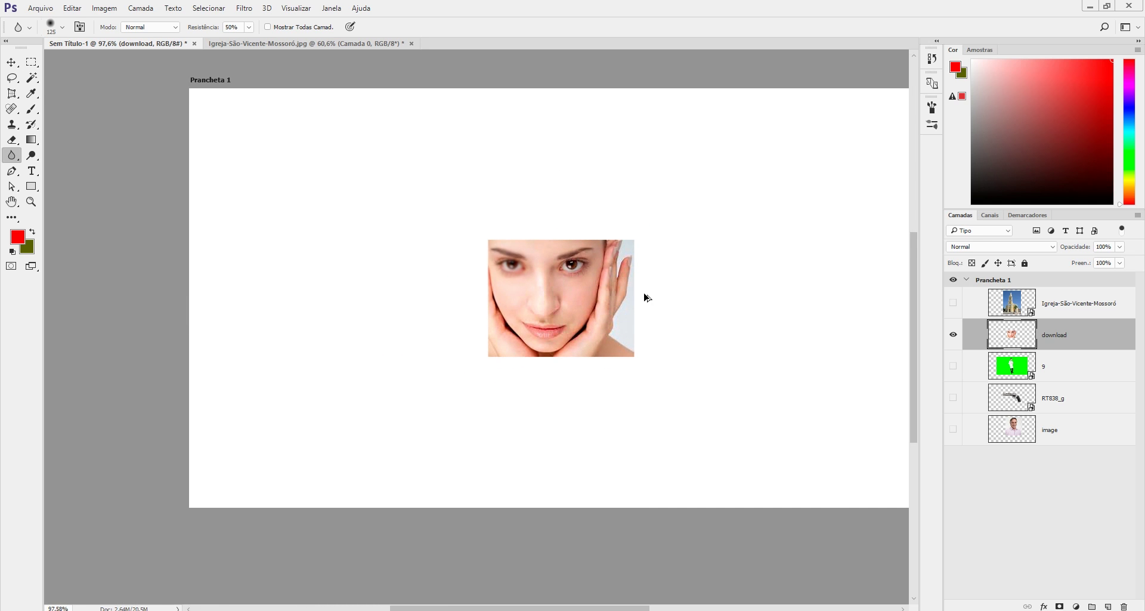
- Blur the eye on the photo's left side and the photo's outer edges with the 125 px Blur brush
{"action": "scroll", "coordinate": [623, 286], "scroll_direction": "up", "scroll_amount": 2}
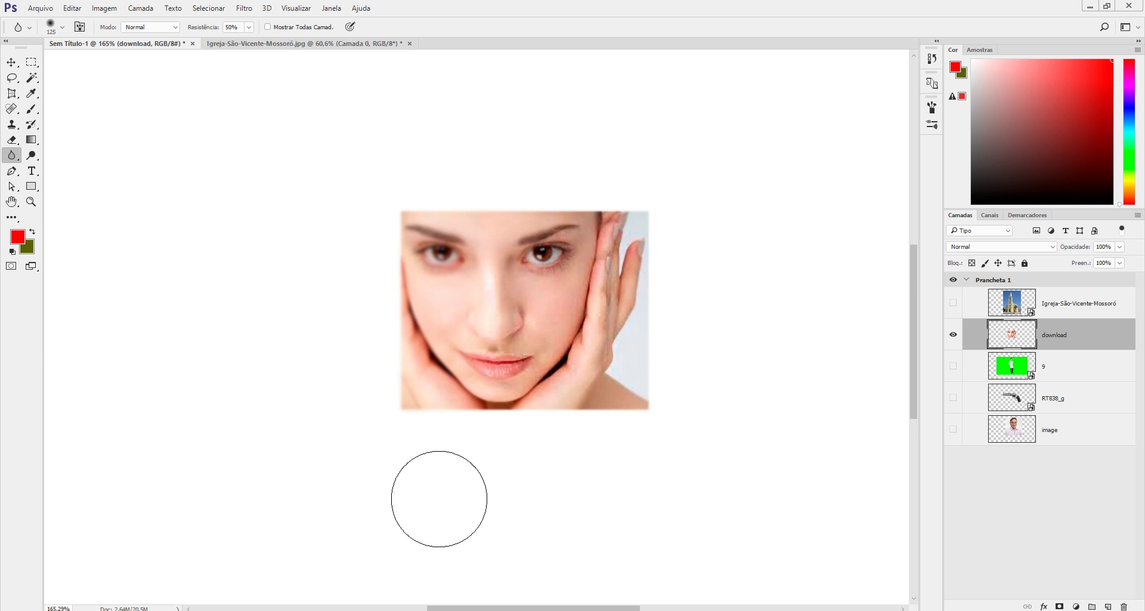
{"action": "scroll", "coordinate": [443, 500], "scroll_direction": "up", "scroll_amount": 2}
{"action": "scroll", "coordinate": [442, 500], "scroll_direction": "up", "scroll_amount": 1}
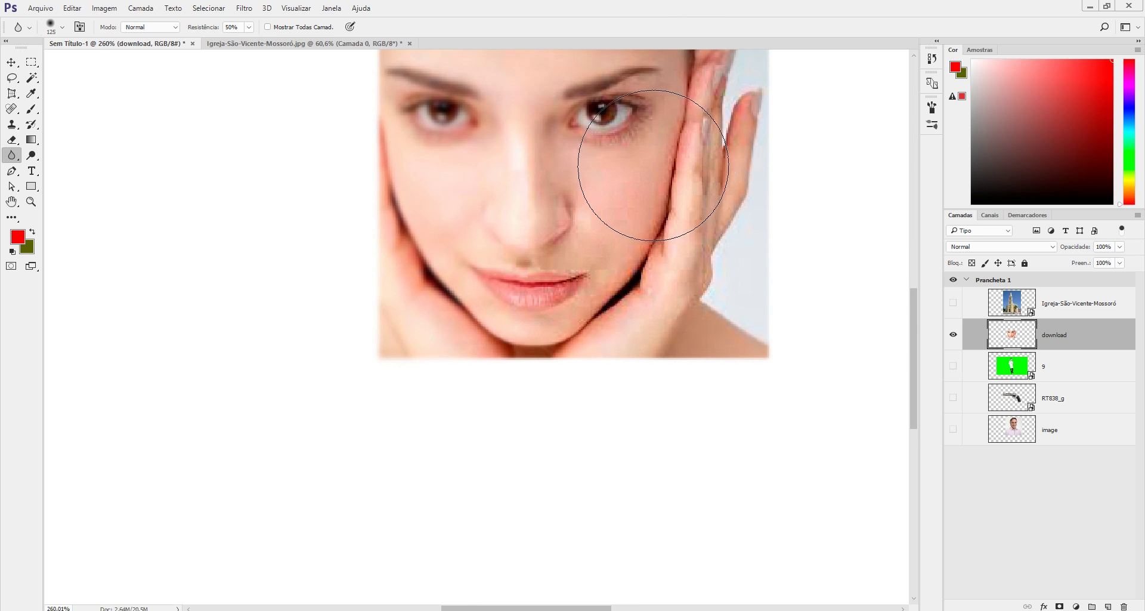
{"action": "left_click_drag", "start_coordinate": [598, 169], "coordinate": [583, 310]}
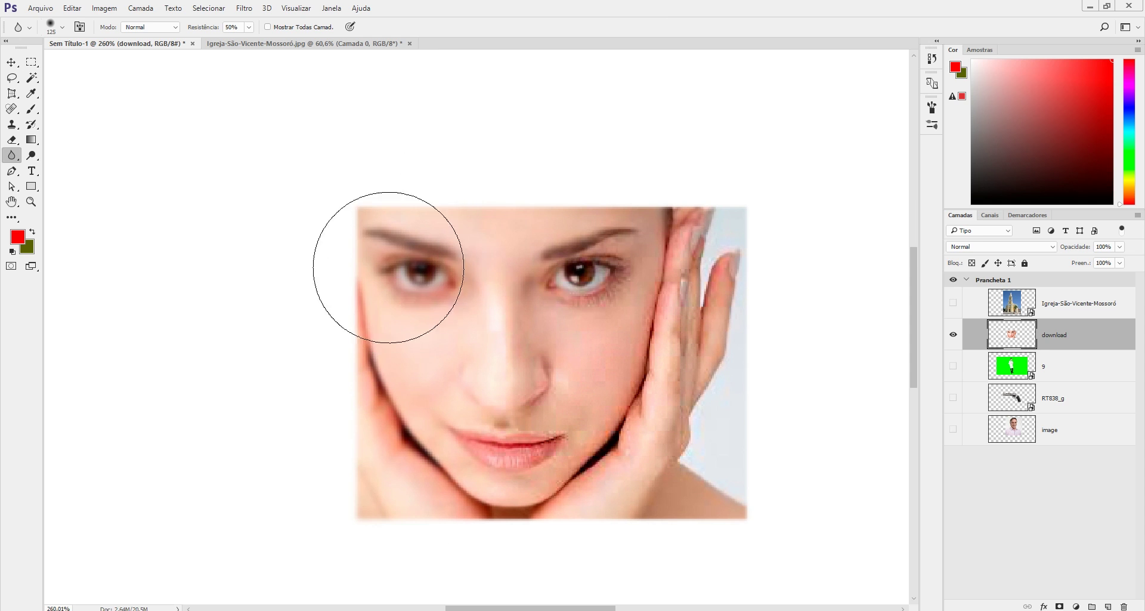
- Blur the eye on the photo's left side further and smear across the face and both eyes with a 200 px Smudge brush at 50% strength
{"action": "mouse_move", "coordinate": [390, 274]}
{"action": "left_mouse_down"}
{"action": "mouse_move", "coordinate": [404, 312]}
{"action": "mouse_move", "coordinate": [353, 307]}
{"action": "mouse_move", "coordinate": [392, 267]}
{"action": "mouse_move", "coordinate": [355, 261]}
{"action": "mouse_move", "coordinate": [332, 274]}
{"action": "mouse_move", "coordinate": [376, 287]}
{"action": "mouse_move", "coordinate": [324, 283]}
{"action": "mouse_move", "coordinate": [454, 307]}
{"action": "mouse_move", "coordinate": [407, 290]}
{"action": "mouse_move", "coordinate": [434, 294]}
{"action": "mouse_move", "coordinate": [403, 266]}
{"action": "mouse_move", "coordinate": [426, 250]}
{"action": "left_mouse_up"}
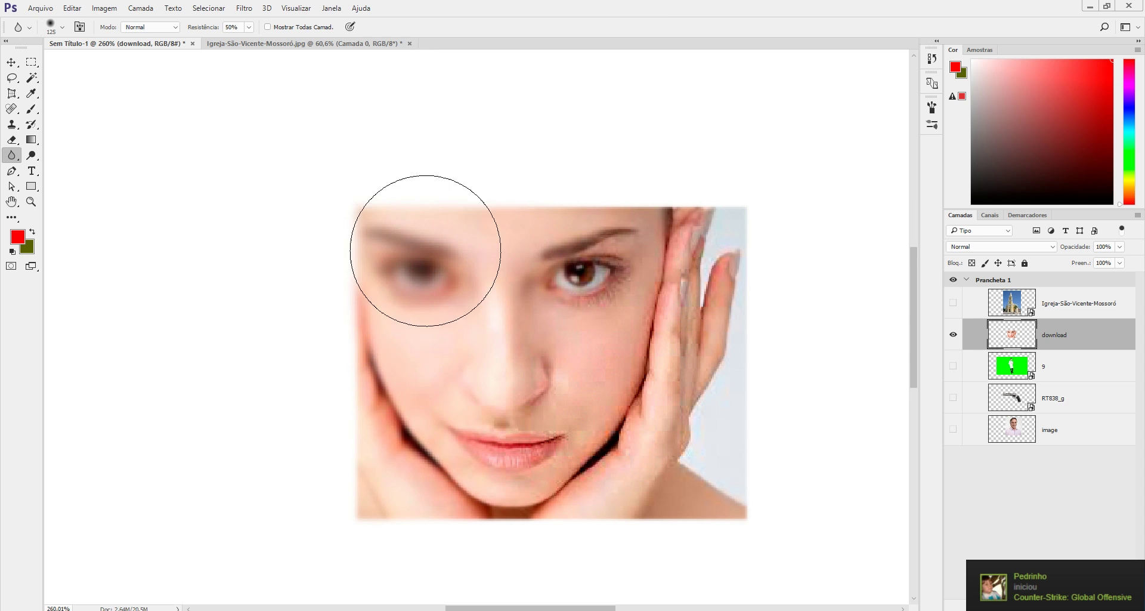
{"action": "right_click", "coordinate": [13, 157]}
{"action": "left_click", "coordinate": [98, 181]}
{"action": "mouse_move", "coordinate": [422, 271]}
{"action": "left_mouse_down"}
{"action": "mouse_move", "coordinate": [401, 254]}
{"action": "mouse_move", "coordinate": [422, 273]}
{"action": "mouse_move", "coordinate": [409, 300]}
{"action": "mouse_move", "coordinate": [399, 276]}
{"action": "mouse_move", "coordinate": [658, 199]}
{"action": "left_mouse_up"}
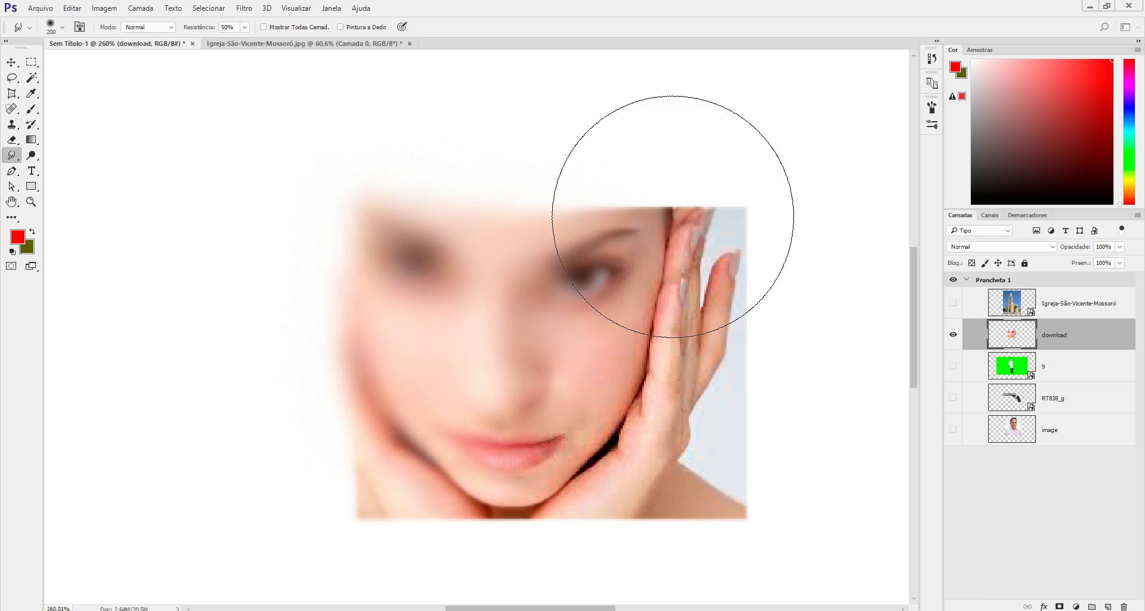
- Hide the "download" face photo layer and show the "RT838_g" revolver layer
{"action": "scroll", "coordinate": [658, 199], "scroll_direction": "down", "scroll_amount": 3}
{"action": "left_click", "coordinate": [953, 334]}
{"action": "left_click", "coordinate": [954, 398]}
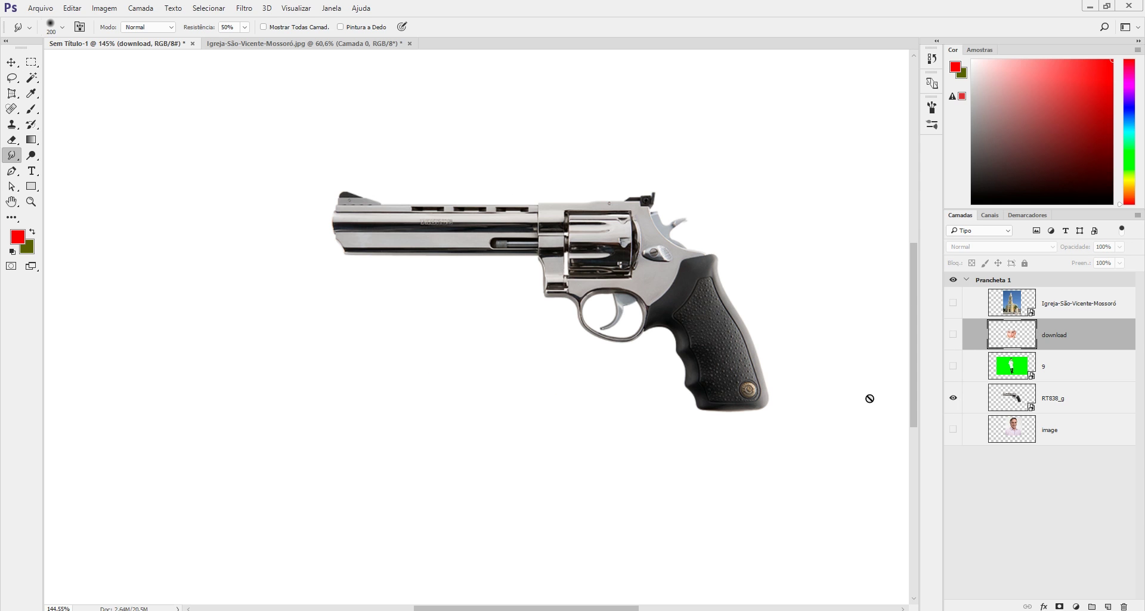
{"action": "left_click_drag", "start_coordinate": [776, 191], "coordinate": [722, 212]}
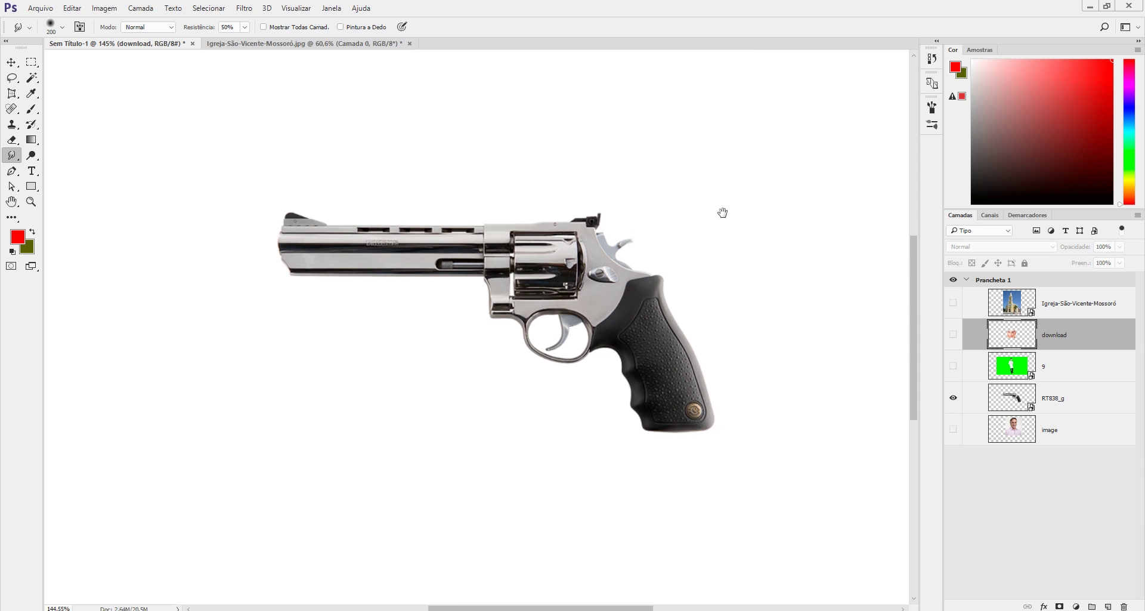
- Activate the Dodge tool, select the "RT838_g" layer and rasterize its smart object
{"action": "left_click", "coordinate": [25, 157]}
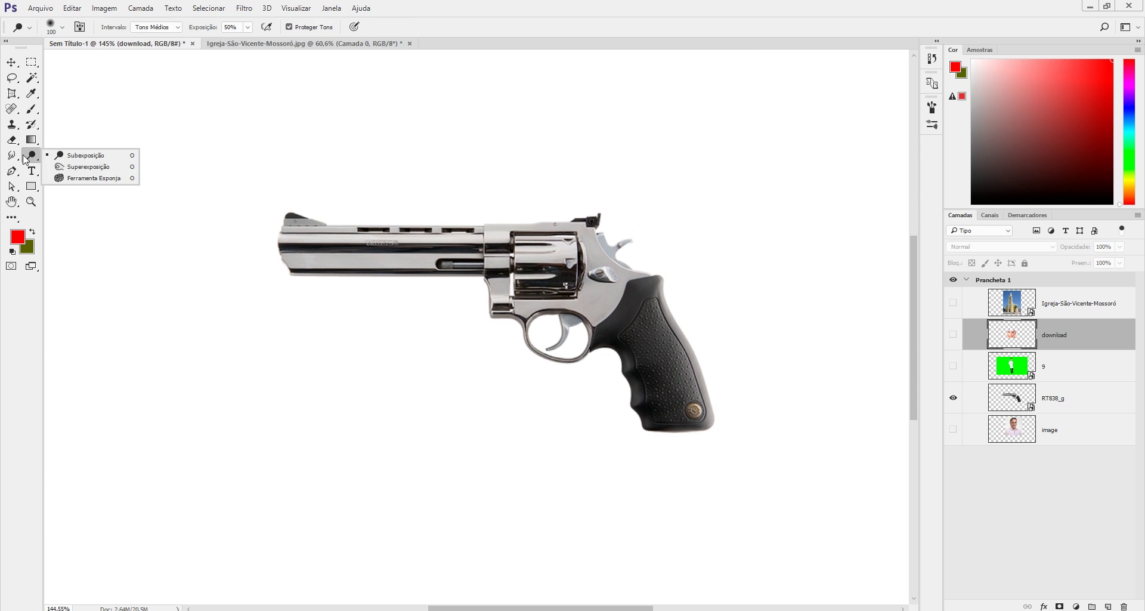
{"action": "left_click", "coordinate": [124, 156]}
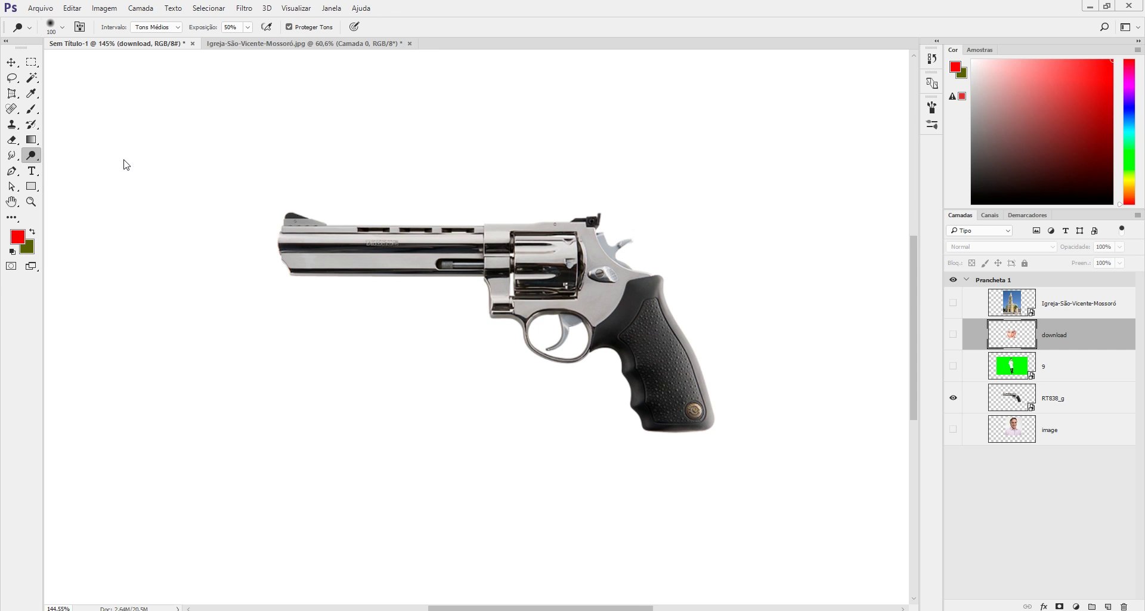
{"action": "scroll", "coordinate": [229, 194], "scroll_direction": "up", "scroll_amount": 3}
{"action": "left_click", "coordinate": [1109, 389]}
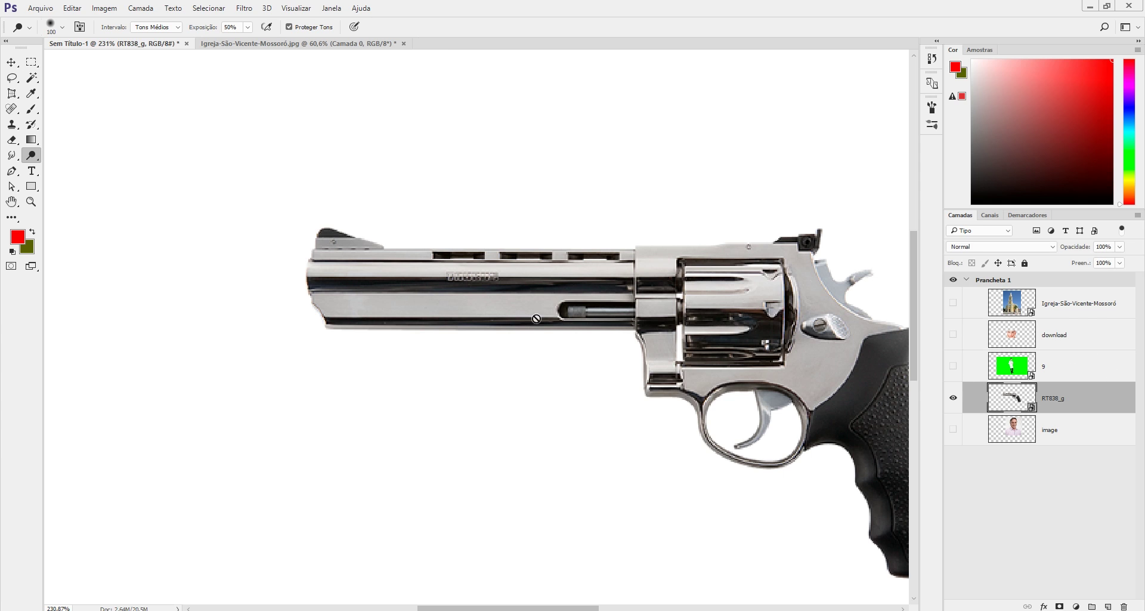
{"action": "left_click", "coordinate": [381, 267]}
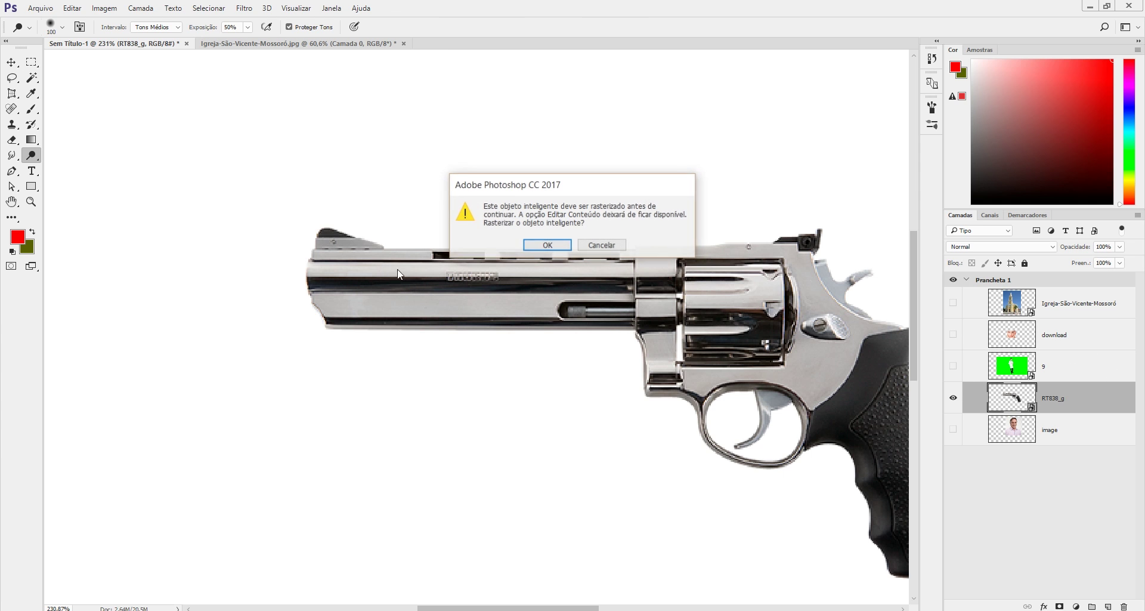
{"action": "left_click", "coordinate": [546, 246]}
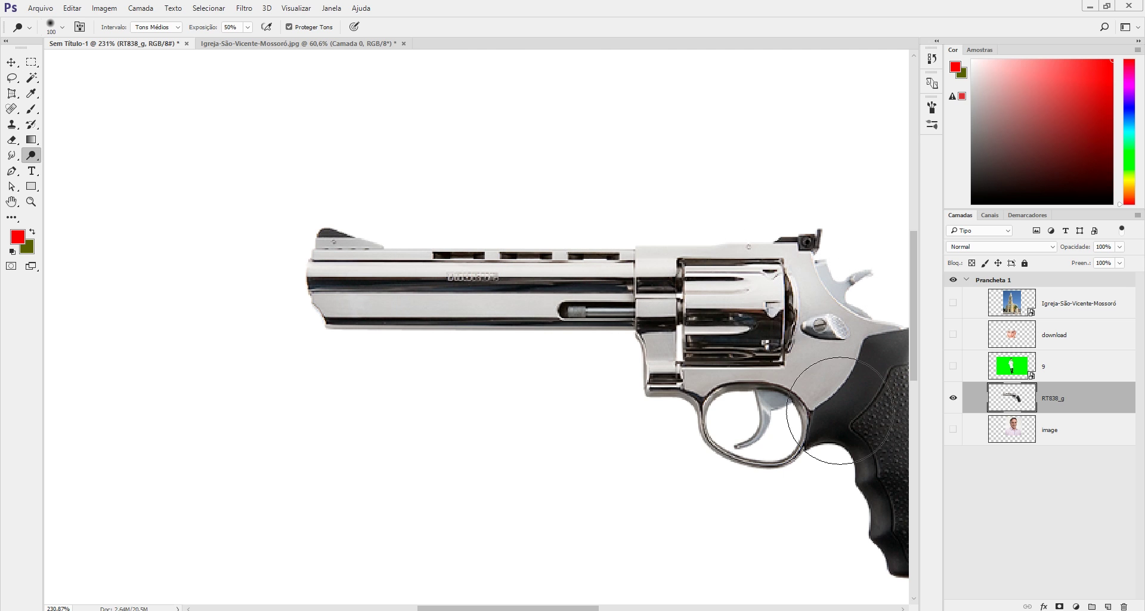
- Lighten the revolver's barrel, cylinder and frame with a 100 px Dodge brush on midtones at 50% exposure
{"action": "mouse_move", "coordinate": [711, 311]}
{"action": "left_mouse_down"}
{"action": "mouse_move", "coordinate": [491, 288]}
{"action": "mouse_move", "coordinate": [535, 251]}
{"action": "mouse_move", "coordinate": [370, 281]}
{"action": "mouse_move", "coordinate": [761, 312]}
{"action": "mouse_move", "coordinate": [459, 232]}
{"action": "mouse_move", "coordinate": [511, 232]}
{"action": "mouse_move", "coordinate": [415, 234]}
{"action": "left_mouse_up"}
{"action": "scroll", "coordinate": [398, 237], "scroll_direction": "down", "scroll_amount": 6}
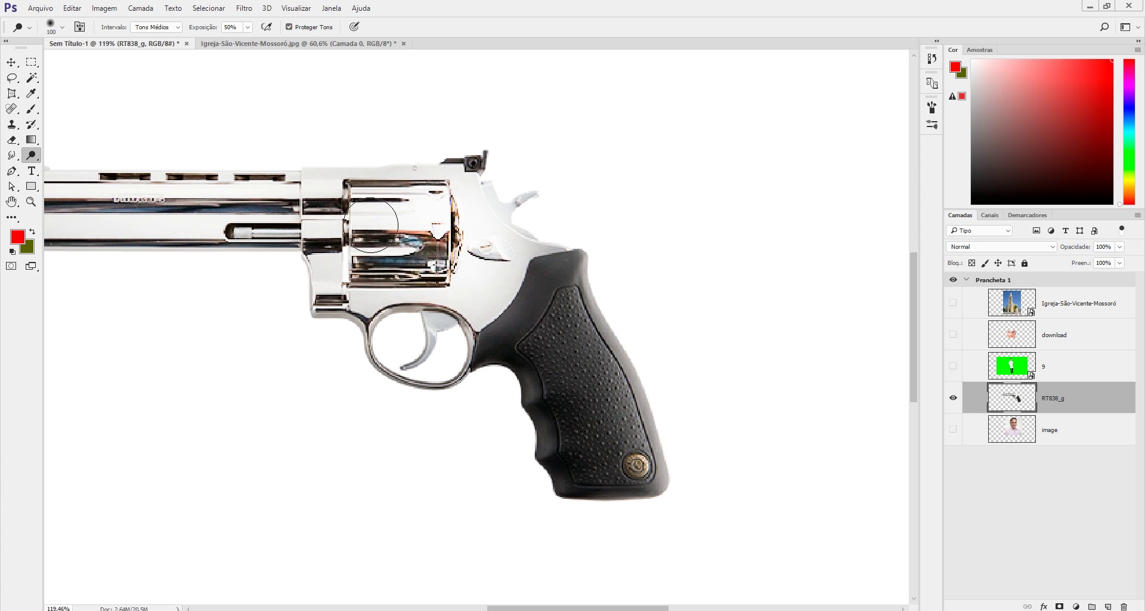
{"action": "scroll", "coordinate": [484, 230], "scroll_direction": "down", "scroll_amount": 3}
{"action": "scroll", "coordinate": [345, 166], "scroll_direction": "up", "scroll_amount": 3}
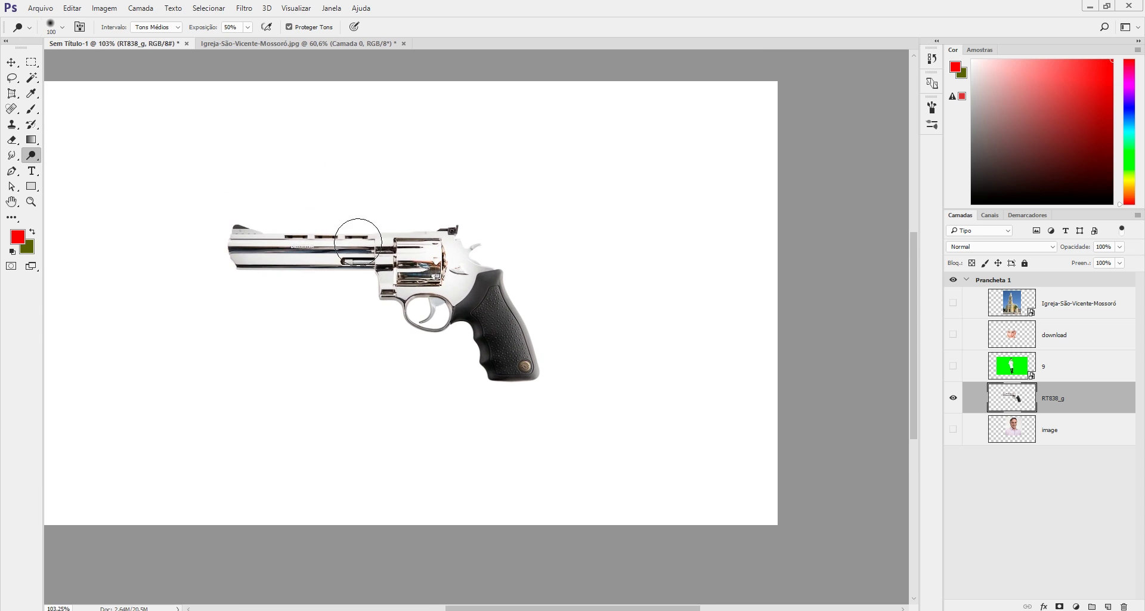
- Darken the revolver's barrel and cylinder area with a 30 px Burn brush on midtones at 23% exposure
{"action": "right_click", "coordinate": [39, 157]}
{"action": "left_click", "coordinate": [86, 166]}
{"action": "right_click", "coordinate": [35, 161]}
{"action": "left_click", "coordinate": [87, 169]}
{"action": "scroll", "coordinate": [218, 237], "scroll_direction": "up", "scroll_amount": 3}
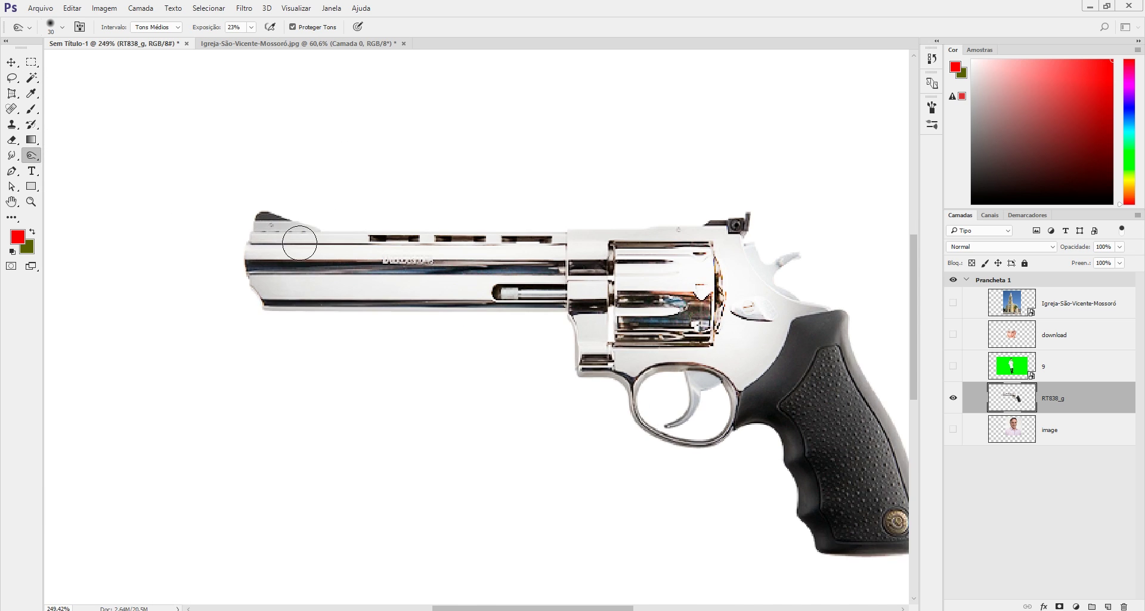
{"action": "left_click_drag", "start_coordinate": [305, 248], "coordinate": [779, 281]}
{"action": "mouse_move", "coordinate": [644, 271]}
{"action": "left_mouse_down"}
{"action": "mouse_move", "coordinate": [574, 257]}
{"action": "mouse_move", "coordinate": [650, 233]}
{"action": "left_mouse_up"}
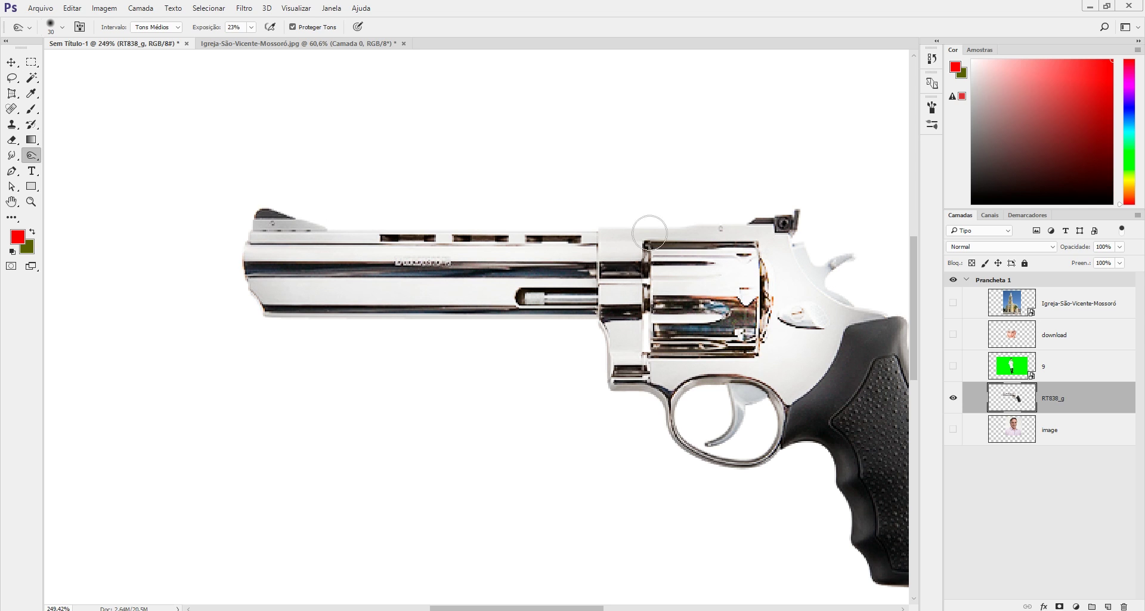
{"action": "left_click_drag", "start_coordinate": [438, 248], "coordinate": [598, 277]}
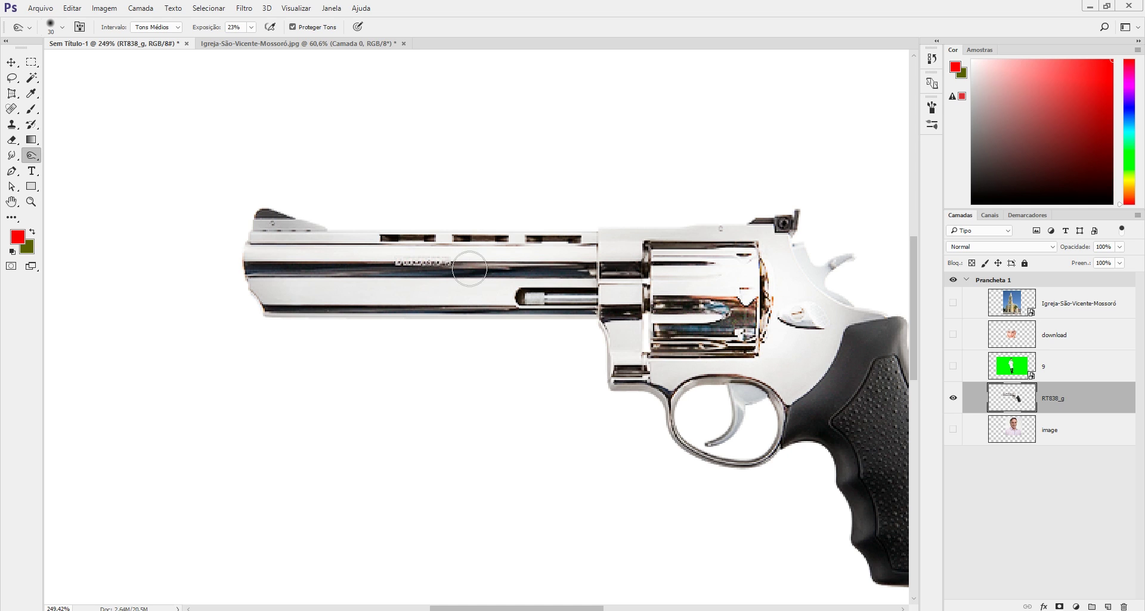
{"action": "left_click_drag", "start_coordinate": [252, 274], "coordinate": [608, 273]}
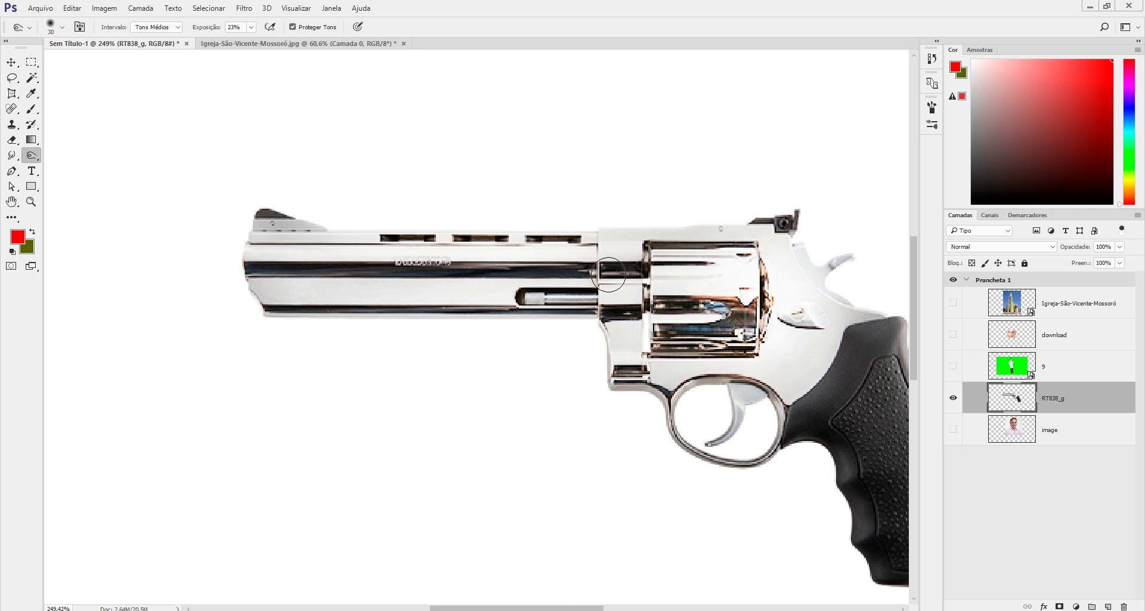
- Lighten the revolver's front sight with the 100 px Dodge brush at 50% exposure, and switch the layer's visibility off and on
{"action": "right_click", "coordinate": [34, 158]}
{"action": "left_click", "coordinate": [78, 167]}
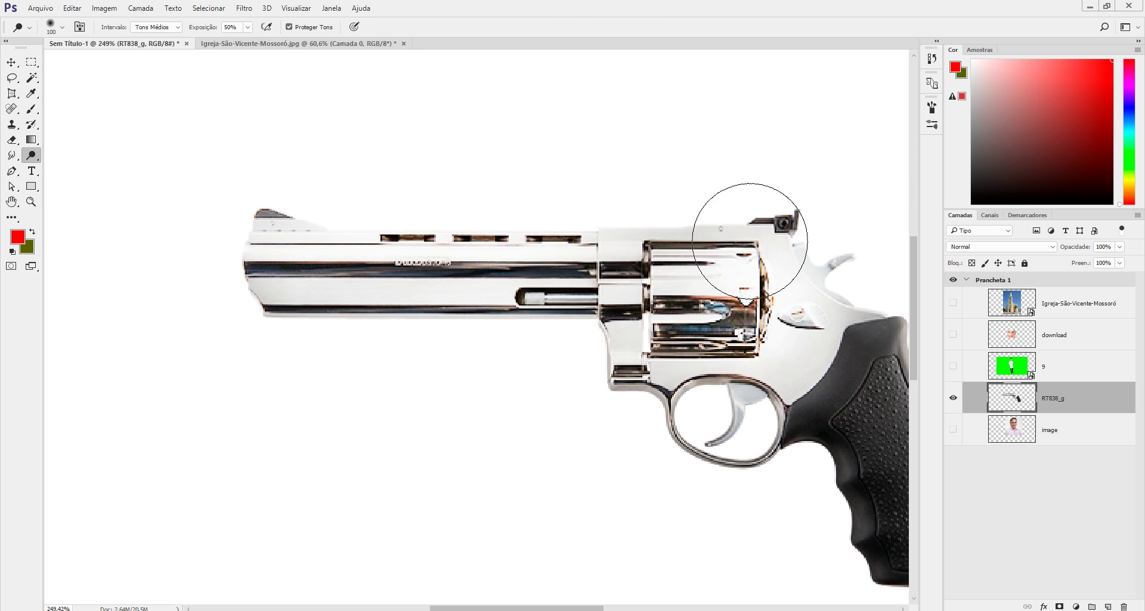
{"action": "scroll", "coordinate": [683, 322], "scroll_direction": "down", "scroll_amount": 5}
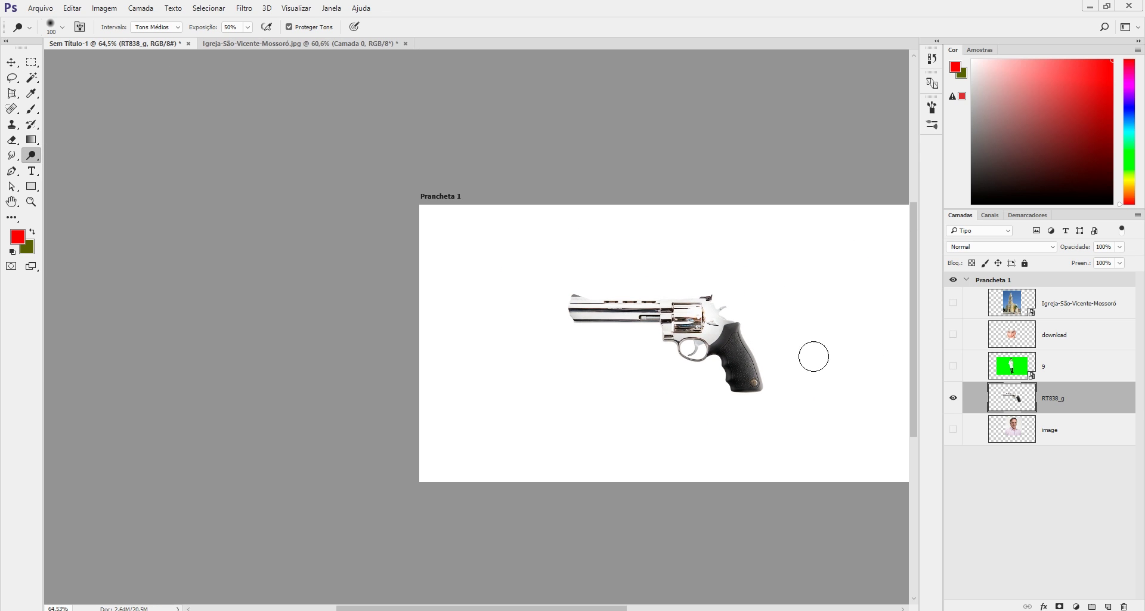
{"action": "left_click", "coordinate": [953, 398]}
{"action": "left_click", "coordinate": [953, 399]}
- Lighten the back edge of the revolver's black grip with the 100 px Dodge brush on midtones at 50% exposure
{"action": "left_click", "coordinate": [12, 62]}
{"action": "left_click_drag", "start_coordinate": [609, 332], "coordinate": [588, 341]}
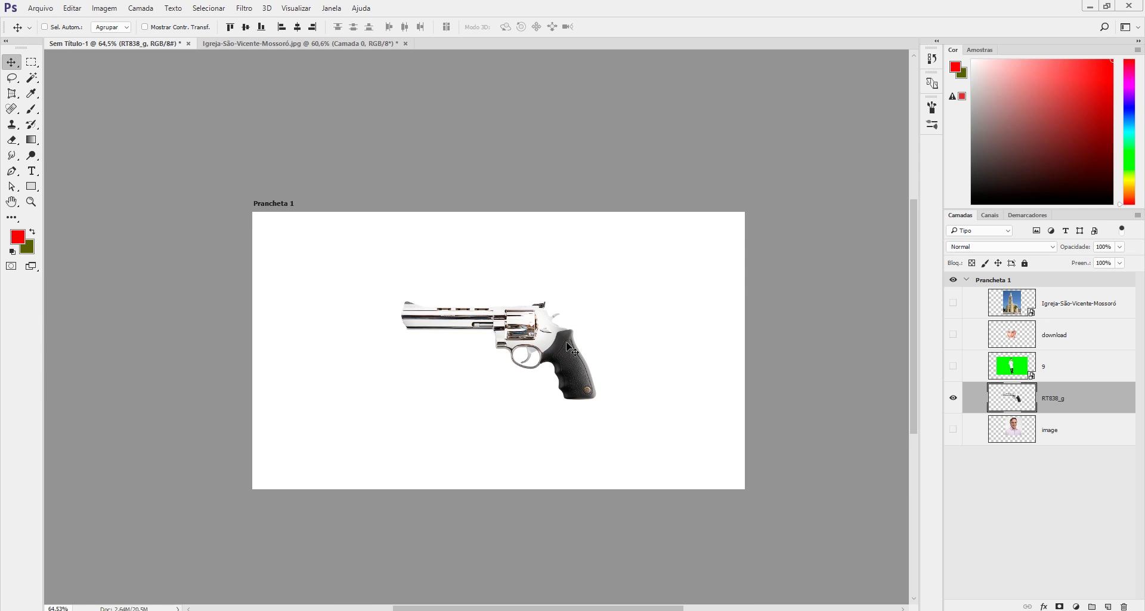
{"action": "scroll", "coordinate": [525, 338], "scroll_direction": "up", "scroll_amount": 5}
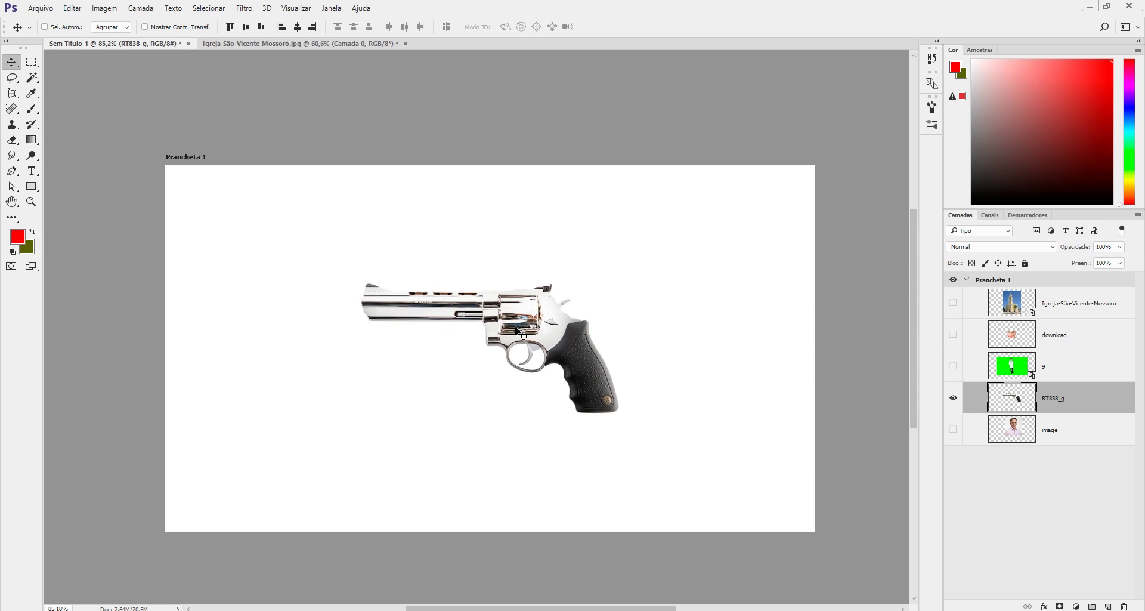
{"action": "left_click_drag", "start_coordinate": [676, 402], "coordinate": [452, 282]}
{"action": "right_click", "coordinate": [28, 156]}
{"action": "left_click", "coordinate": [72, 167]}
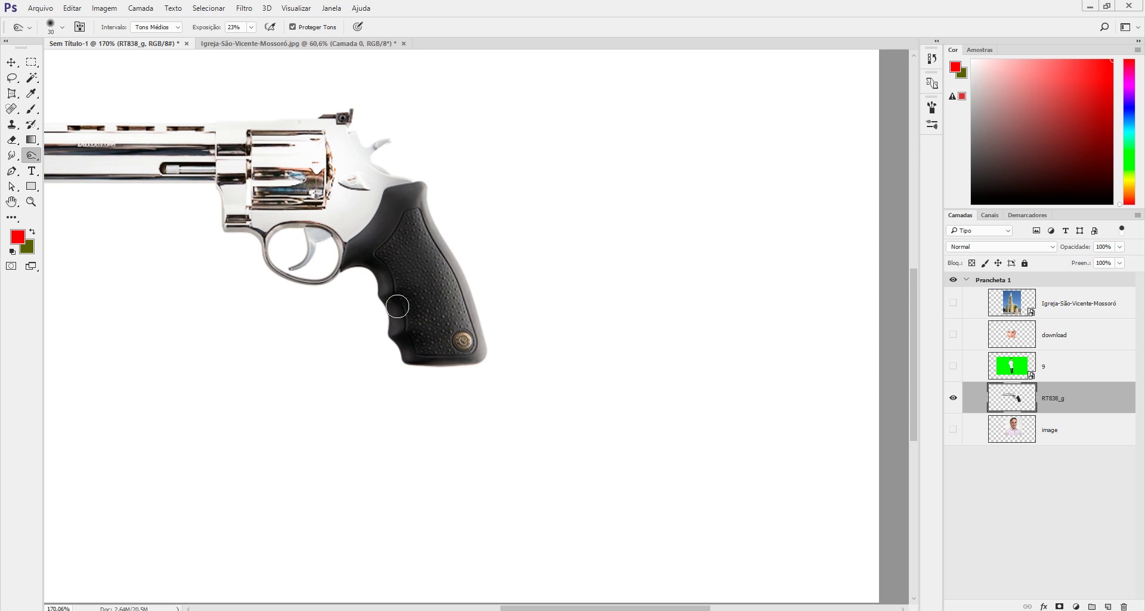
{"action": "right_click", "coordinate": [40, 161]}
{"action": "left_click", "coordinate": [67, 157]}
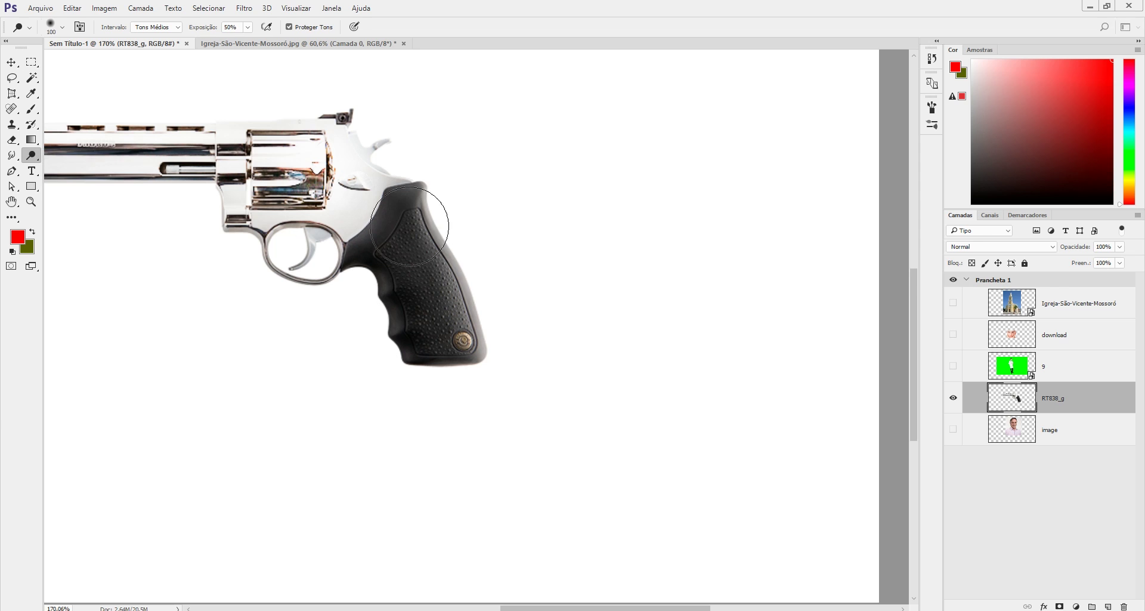
{"action": "left_click_drag", "start_coordinate": [457, 255], "coordinate": [476, 313]}
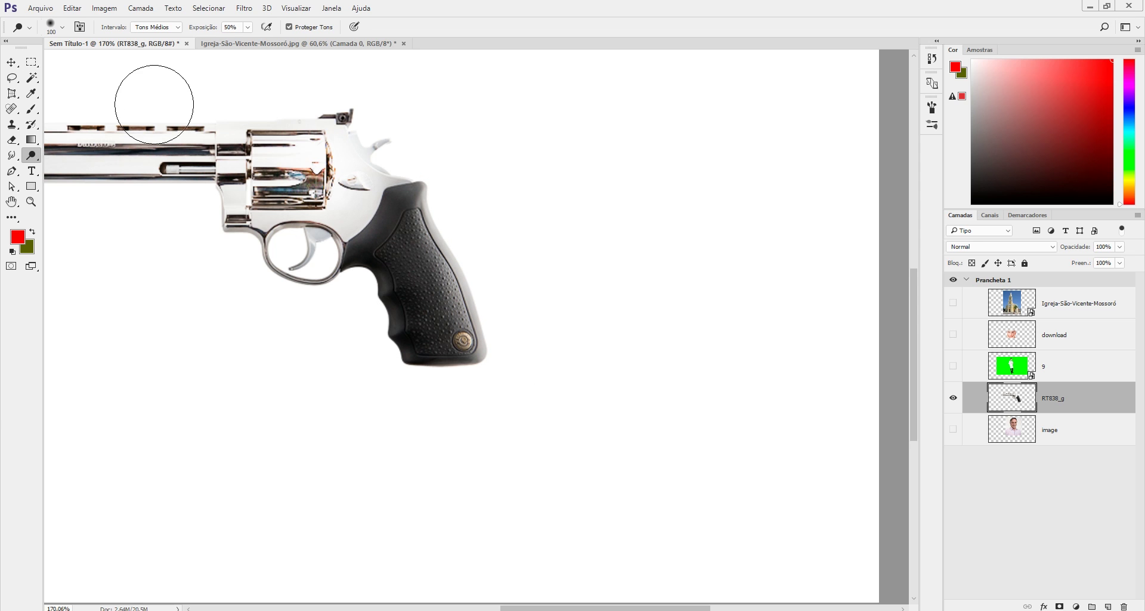
{"action": "left_click", "coordinate": [12, 64]}
{"action": "right_click", "coordinate": [35, 158]}
{"action": "left_click", "coordinate": [67, 156]}
{"action": "left_click_drag", "start_coordinate": [353, 203], "coordinate": [781, 252]}
{"action": "scroll", "coordinate": [780, 252], "scroll_direction": "down", "scroll_amount": 2}
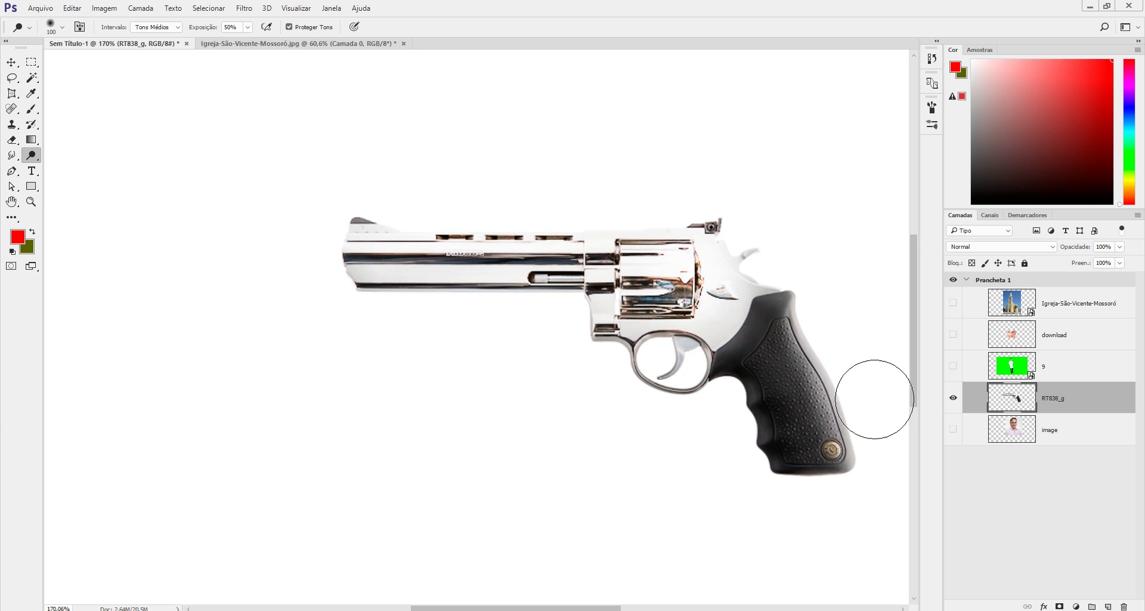
{"action": "scroll", "coordinate": [714, 300], "scroll_direction": "down", "scroll_amount": 1}
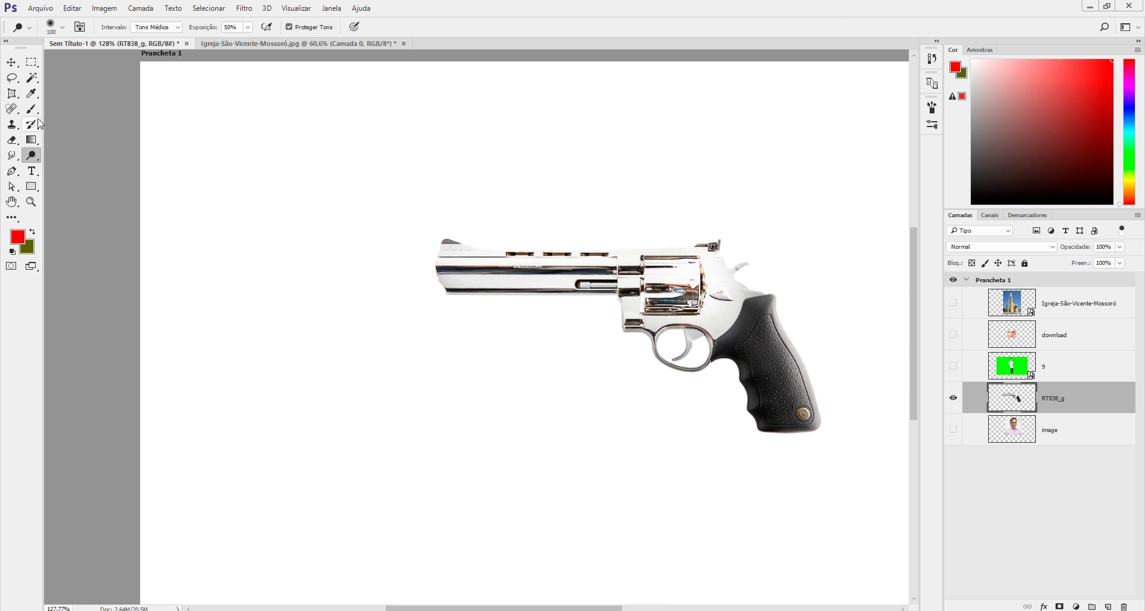
- Draw a closed, curved heart-like path overlapping the revolver's barrel with the Pen tool and convert it into a red shape
{"action": "left_click", "coordinate": [13, 171]}
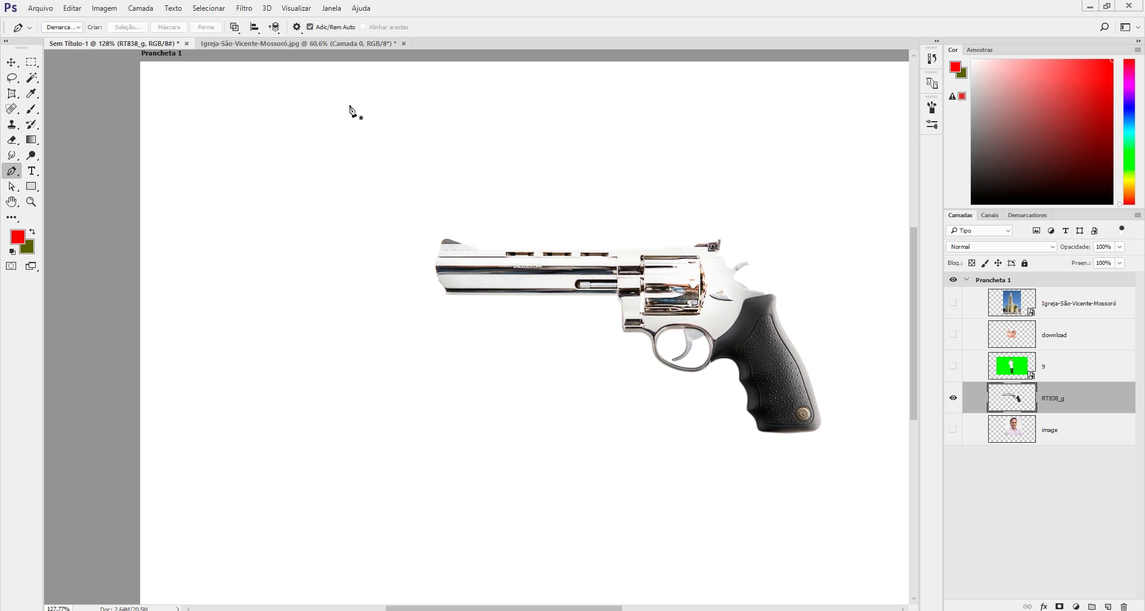
{"action": "left_click_drag", "start_coordinate": [261, 225], "coordinate": [302, 361]}
{"action": "left_click_drag", "start_coordinate": [363, 401], "coordinate": [280, 463]}
{"action": "left_click_drag", "start_coordinate": [553, 381], "coordinate": [606, 435]}
{"action": "left_click_drag", "start_coordinate": [468, 96], "coordinate": [471, 66]}
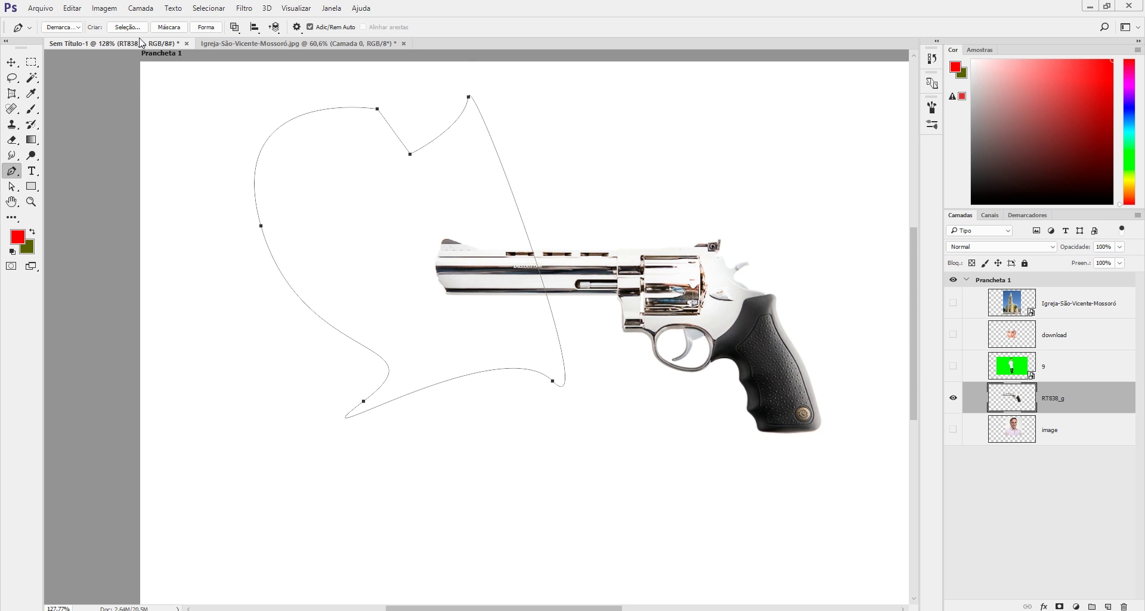
{"action": "left_click", "coordinate": [205, 27]}
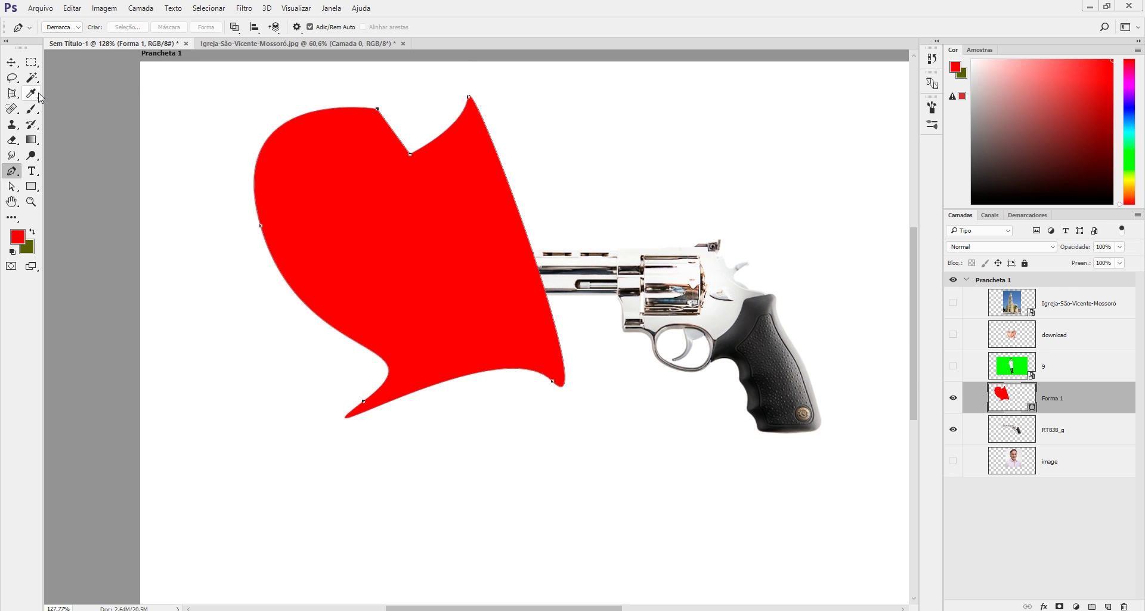
- Rotate the red shape to -45°, scale it to 32.77% and place it at the revolver's muzzle
{"action": "left_click", "coordinate": [18, 61]}
{"action": "left_click_drag", "start_coordinate": [383, 235], "coordinate": [288, 235]}
{"action": "key", "text": "ctrl+t"}
{"action": "left_click_drag", "start_coordinate": [440, 77], "coordinate": [270, 70]}
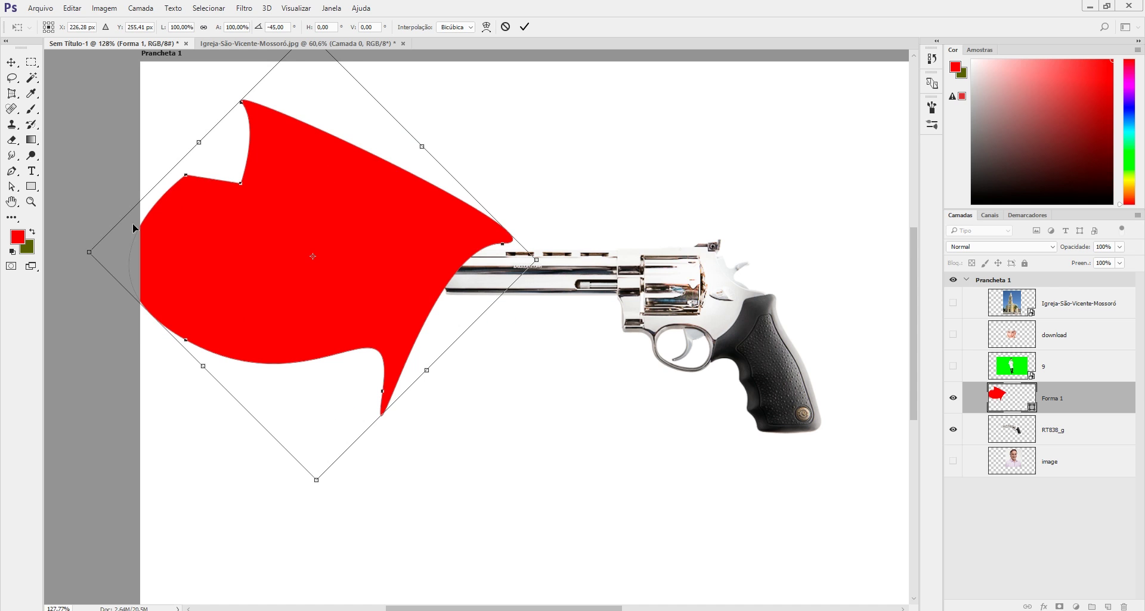
{"action": "left_click_drag", "start_coordinate": [88, 255], "coordinate": [366, 245]}
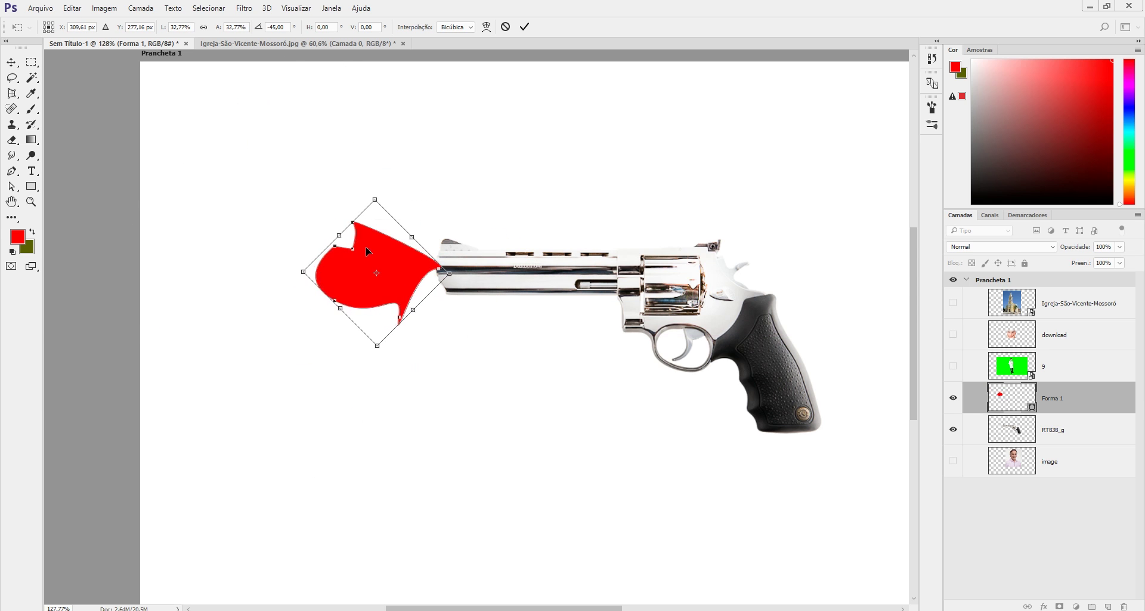
{"action": "key", "text": "Return"}
- Move the "Forma 1" layer beneath the "RT838_g" layer and adjust the red shape's position at the muzzle
{"action": "key", "text": "ctrl+0"}
{"action": "left_click_drag", "start_coordinate": [1061, 403], "coordinate": [1060, 445]}
{"action": "left_click_drag", "start_coordinate": [459, 254], "coordinate": [459, 256]}
{"action": "scroll", "coordinate": [756, 273], "scroll_direction": "down", "scroll_amount": 3}
{"action": "scroll", "coordinate": [756, 268], "scroll_direction": "up", "scroll_amount": 6}
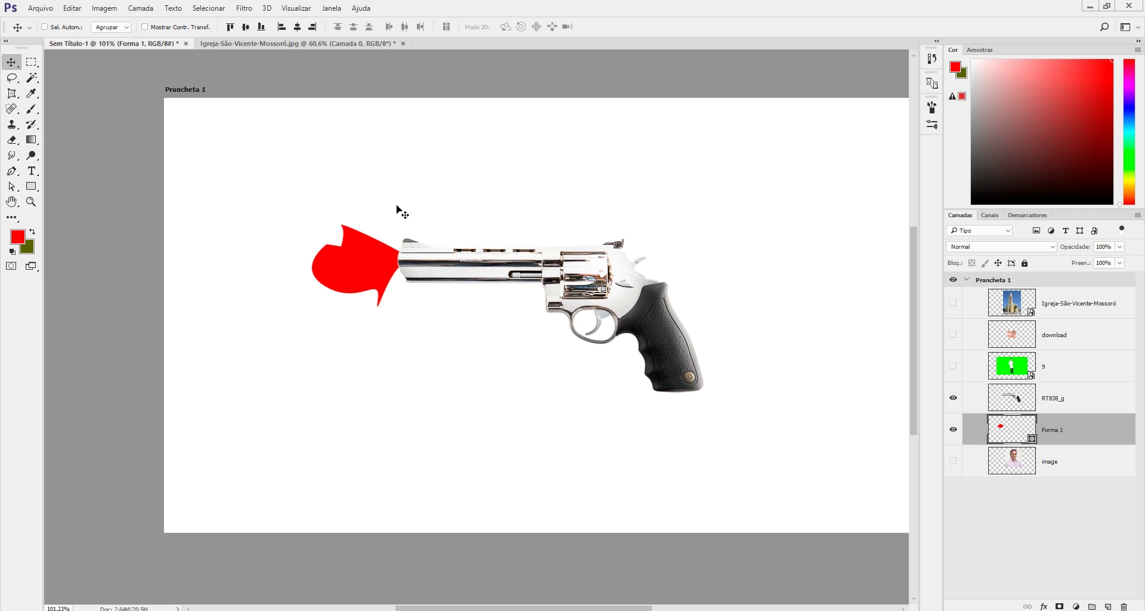
- Add the red text "OI" above the barrel with the Type tool in 24 pt Cambria Math
{"action": "left_click", "coordinate": [12, 172]}
{"action": "left_click", "coordinate": [15, 174]}
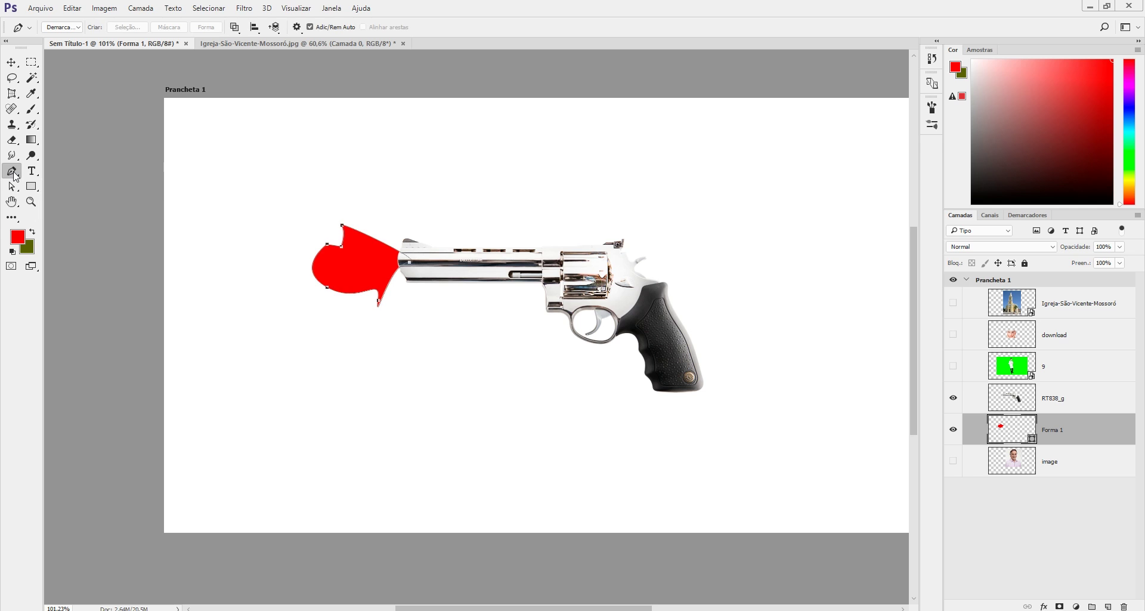
{"action": "left_click", "coordinate": [30, 172]}
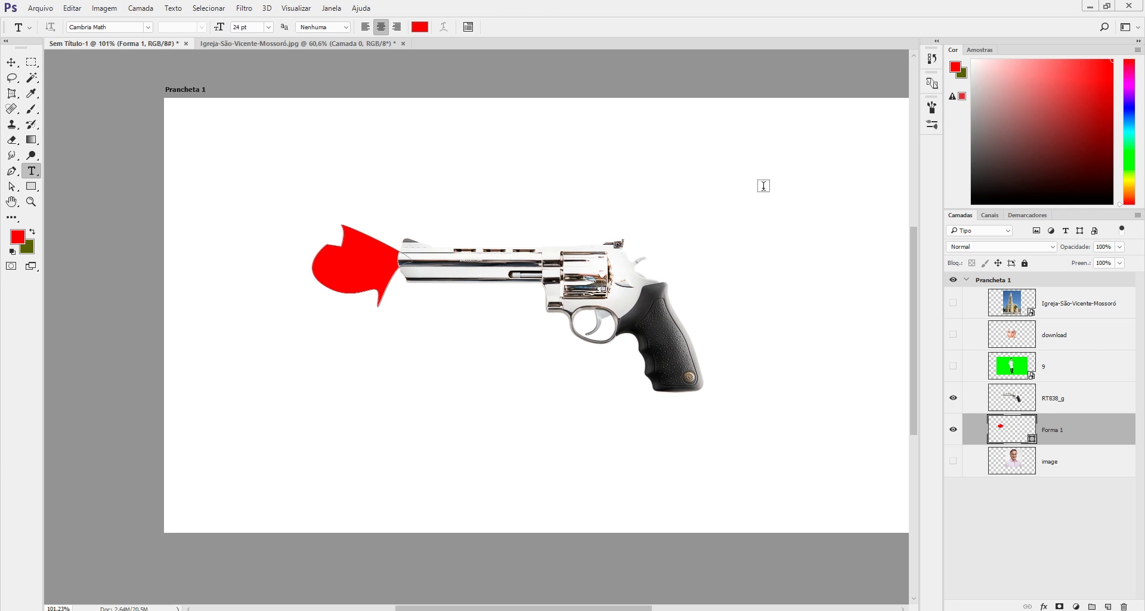
{"action": "left_click", "coordinate": [428, 163]}
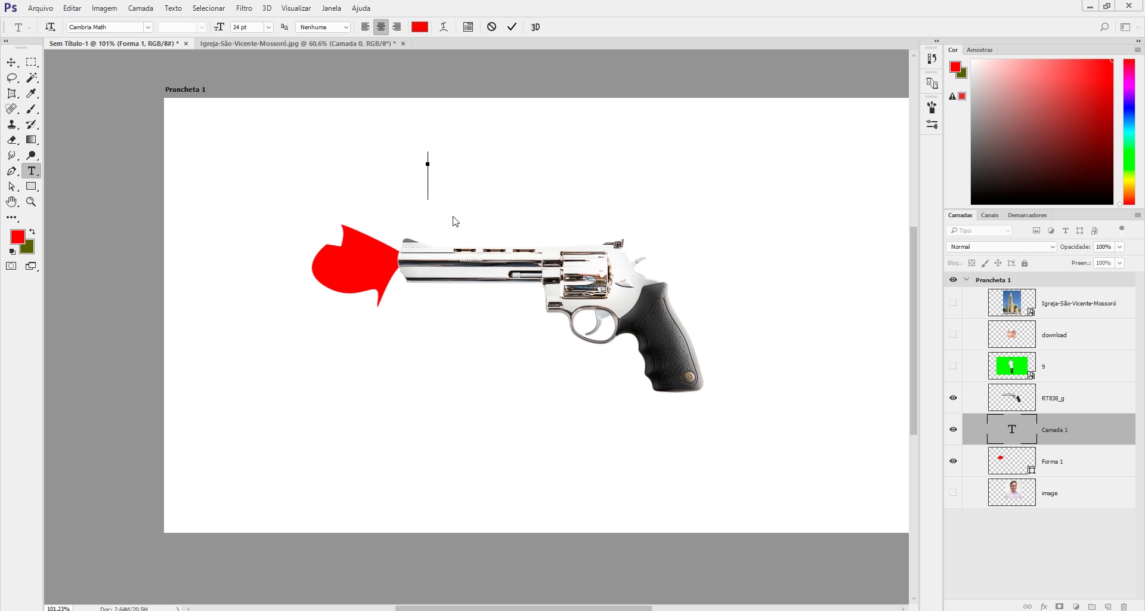
{"action": "left_click", "coordinate": [11, 62]}
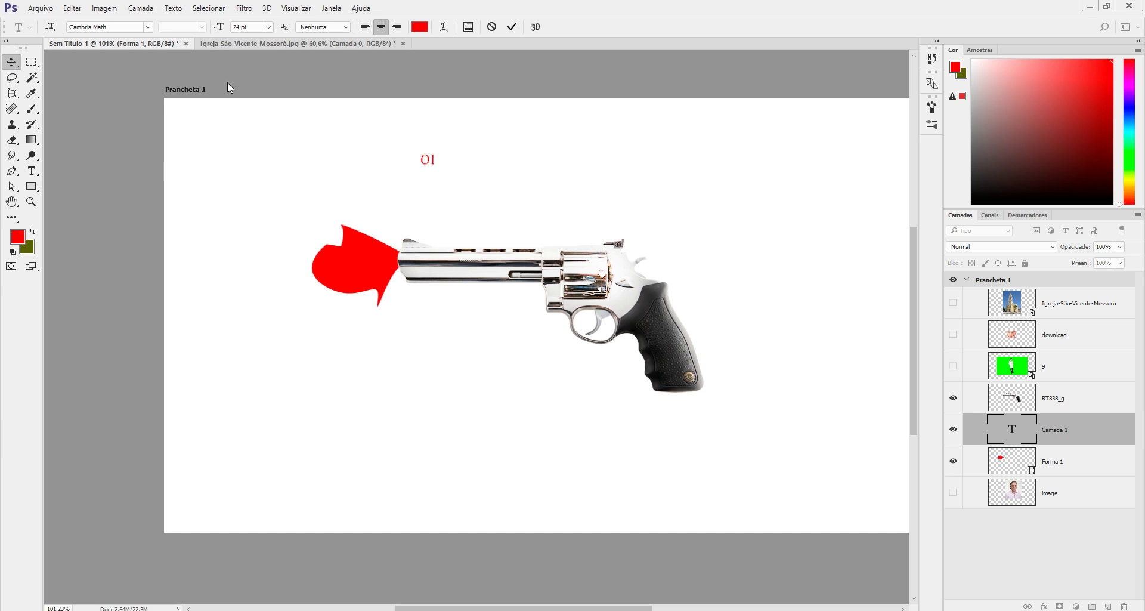
- Scale the "OI" text to 351.05% and place it below the revolver's barrel
{"action": "key", "text": "ctrl+t"}
{"action": "left_click_drag", "start_coordinate": [433, 154], "coordinate": [774, 106]}
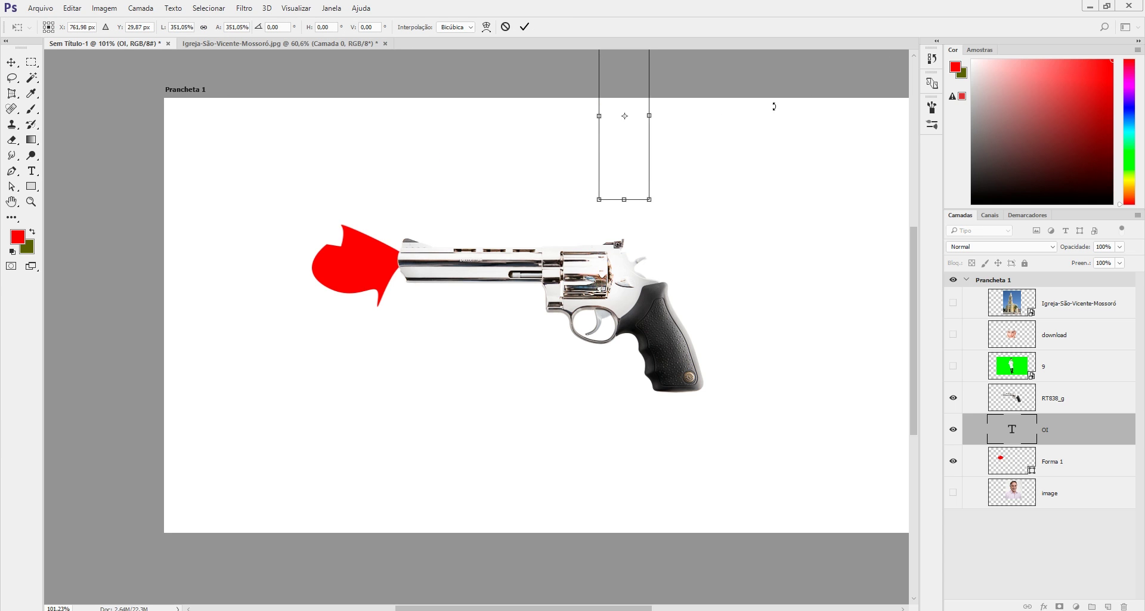
{"action": "left_click_drag", "start_coordinate": [618, 177], "coordinate": [477, 404]}
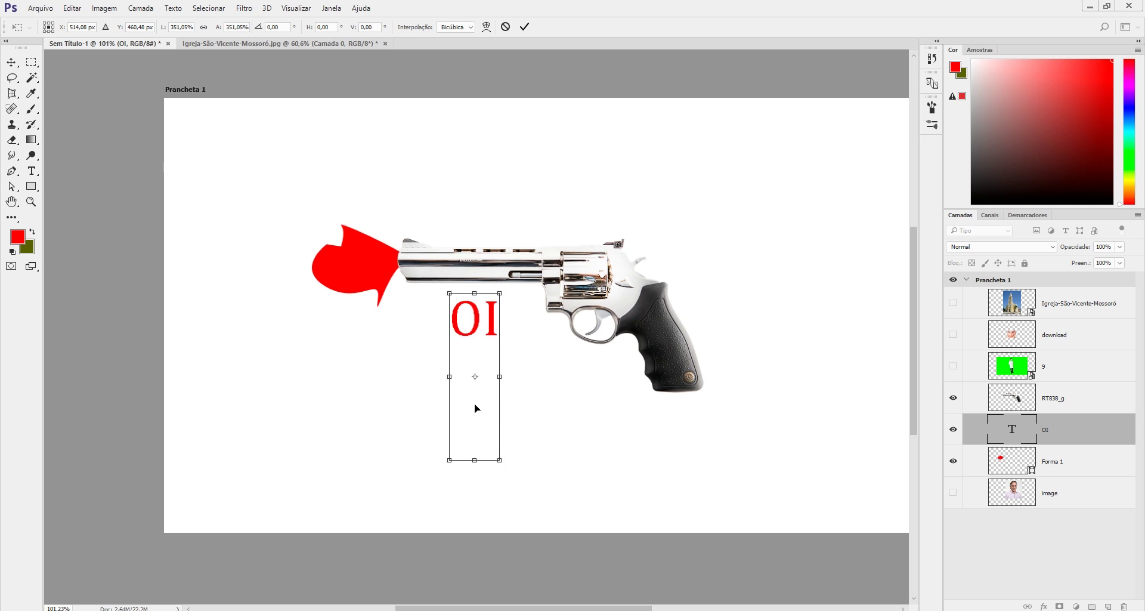
{"action": "key", "text": "Return"}
- Set the "OI" text's font to Prestige Elite Std and add the 24 pt text "OLá" below it
{"action": "left_click", "coordinate": [32, 171]}
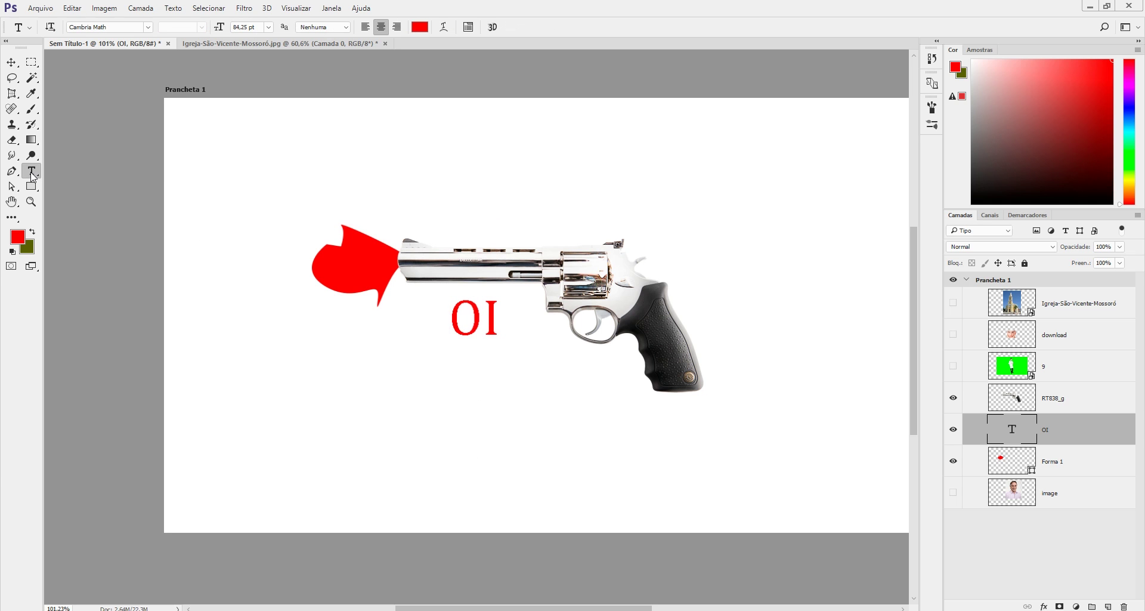
{"action": "left_click", "coordinate": [148, 27]}
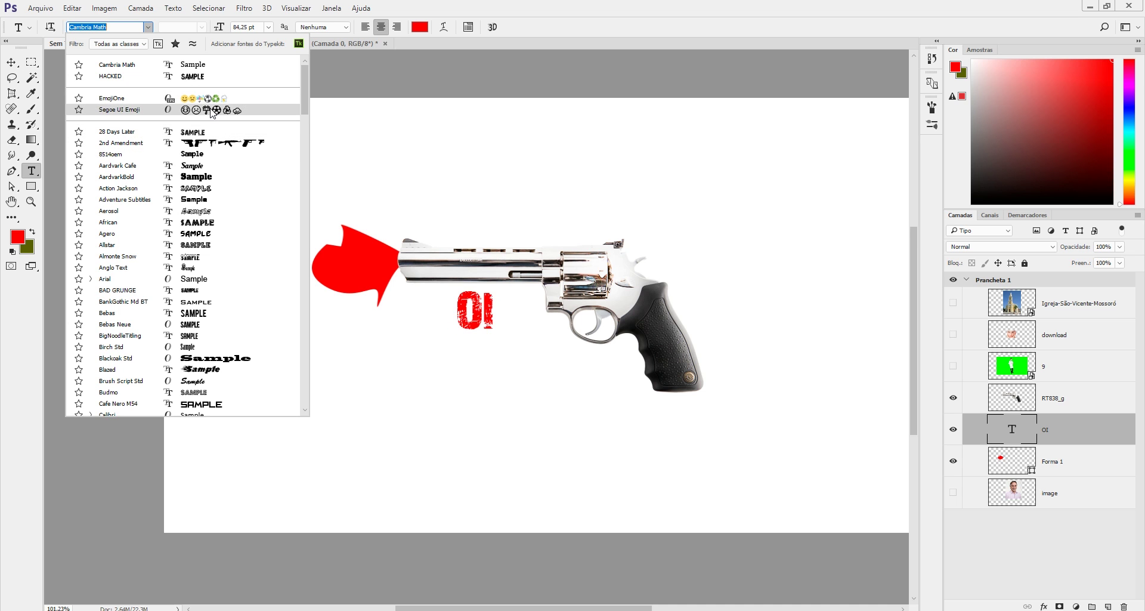
{"action": "left_click_drag", "start_coordinate": [305, 87], "coordinate": [310, 248]}
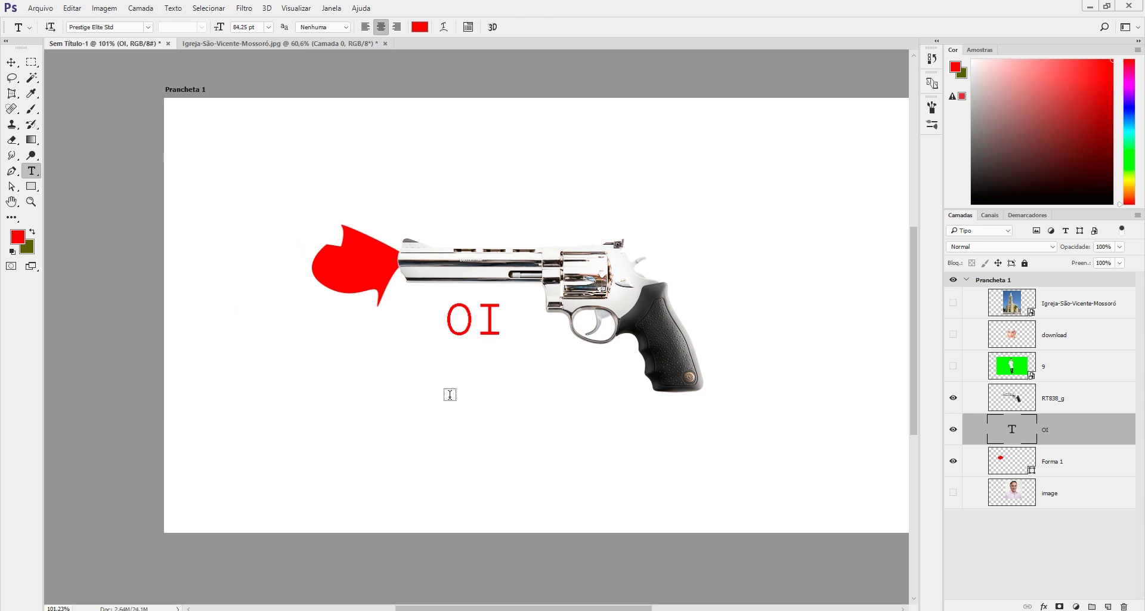
{"action": "left_click", "coordinate": [450, 395]}
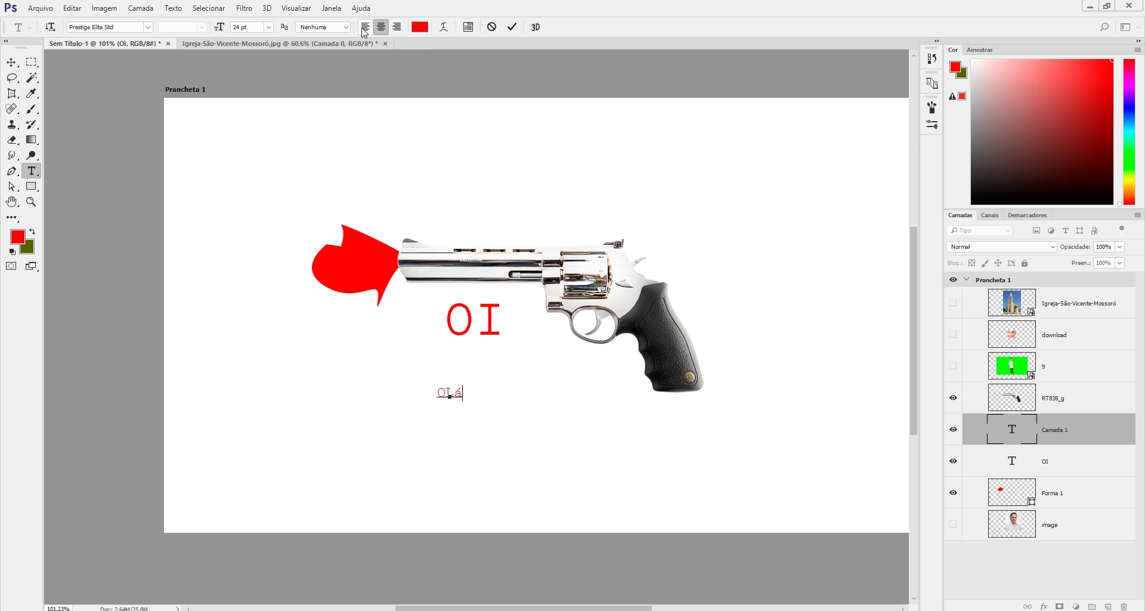
- Try warping the "OLá" text with the Arcos style and a horizontal bend of +50%
{"action": "left_click", "coordinate": [444, 27]}
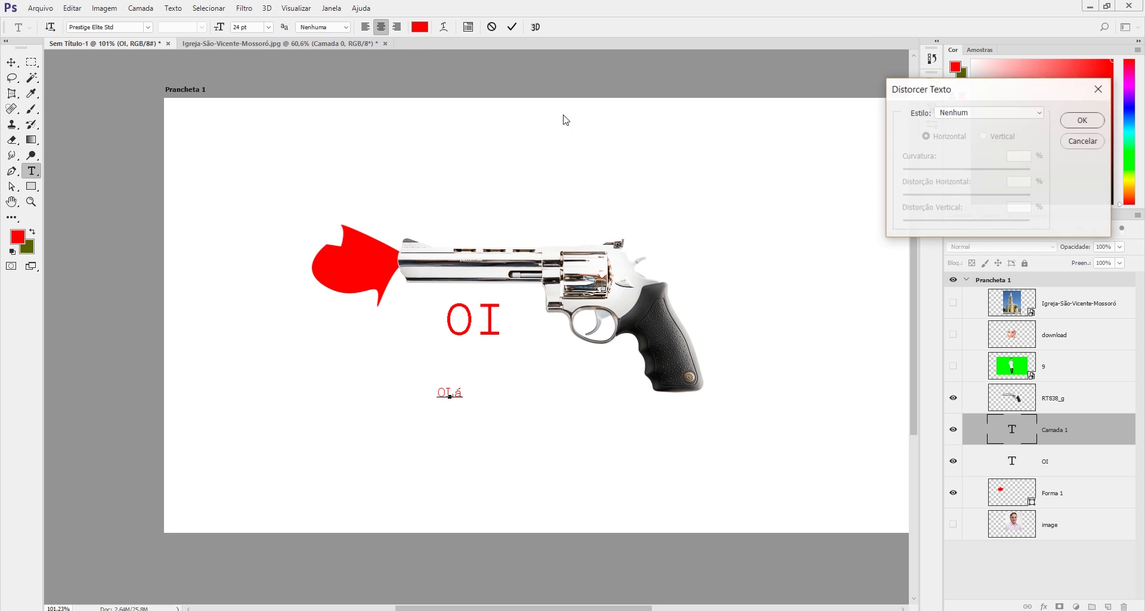
{"action": "left_click", "coordinate": [991, 112]}
{"action": "left_click", "coordinate": [985, 194]}
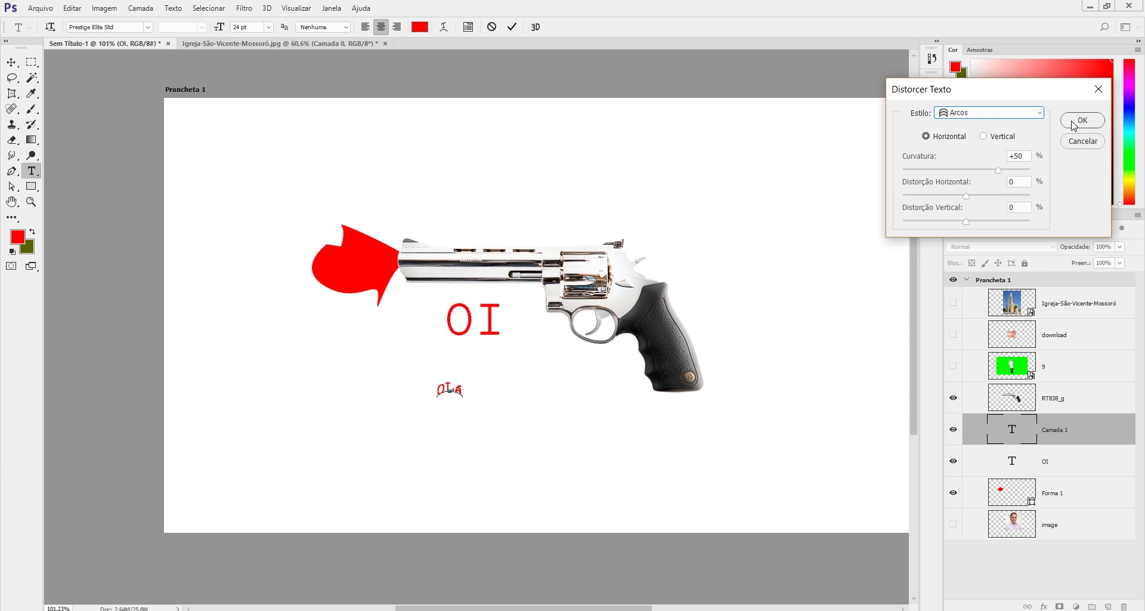
{"action": "left_click", "coordinate": [1099, 89]}
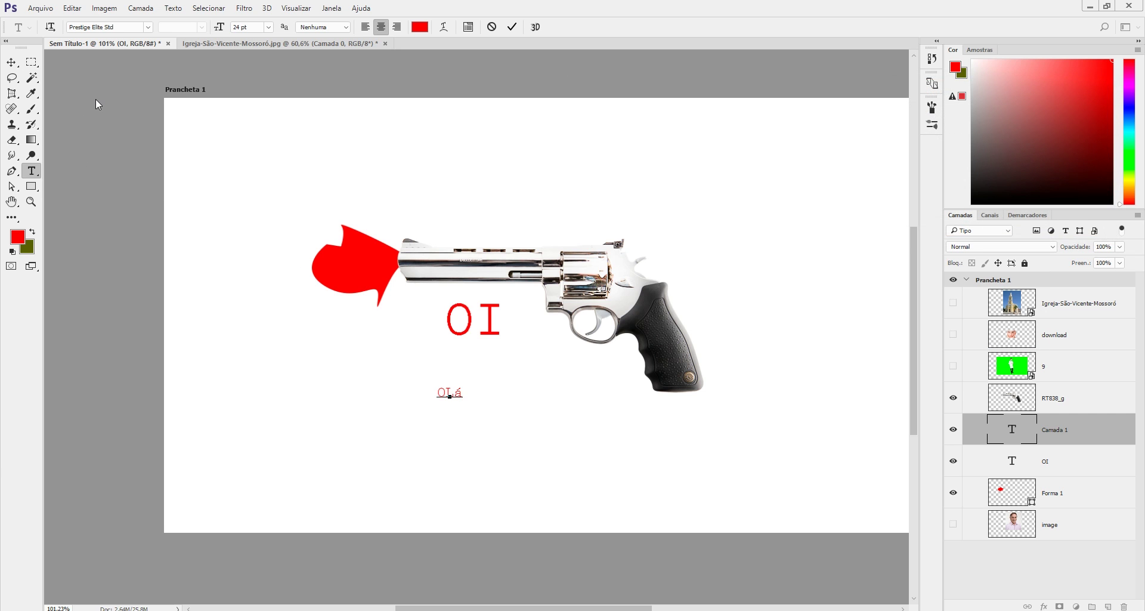
- Move the "OLá" text up beside "OI" and draw a red rectangle about 870 by 75 px above the revolver
{"action": "left_click", "coordinate": [11, 62]}
{"action": "left_click_drag", "start_coordinate": [558, 415], "coordinate": [314, 484]}
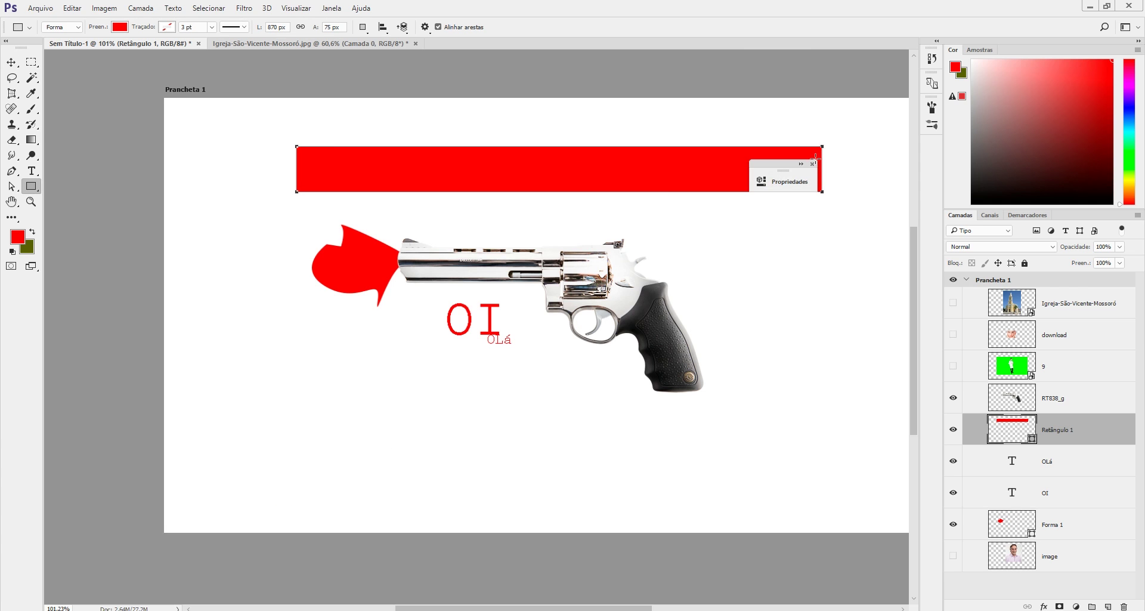
{"action": "left_click", "coordinate": [812, 164]}
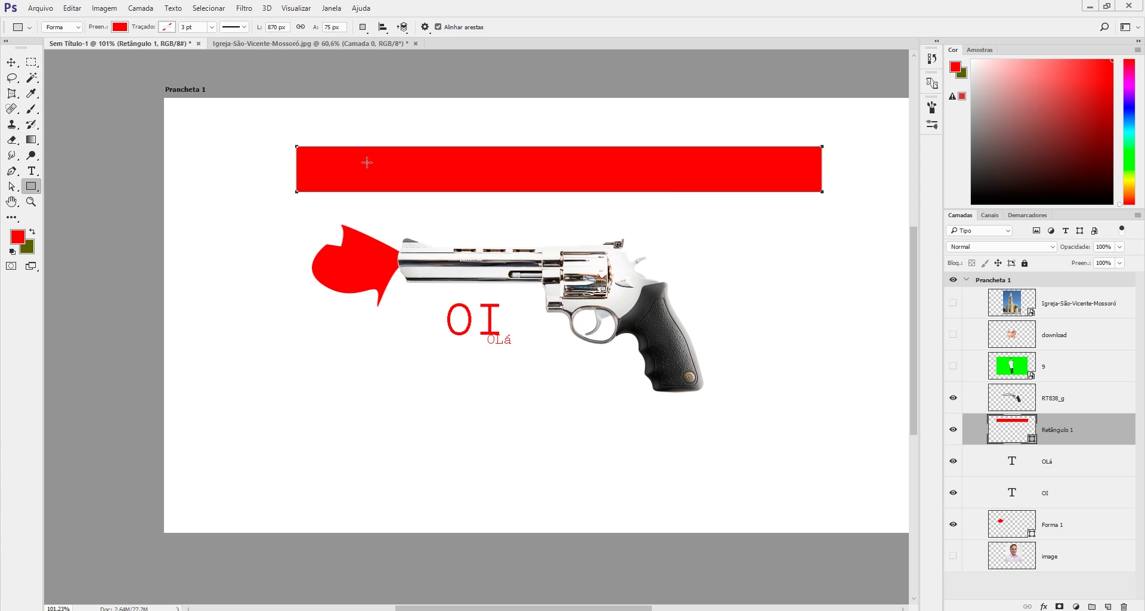
- Reshape the red rectangle into a rising diagonal band behind the grip by moving its anchor points with the Direct Selection tool
{"action": "left_click", "coordinate": [12, 187]}
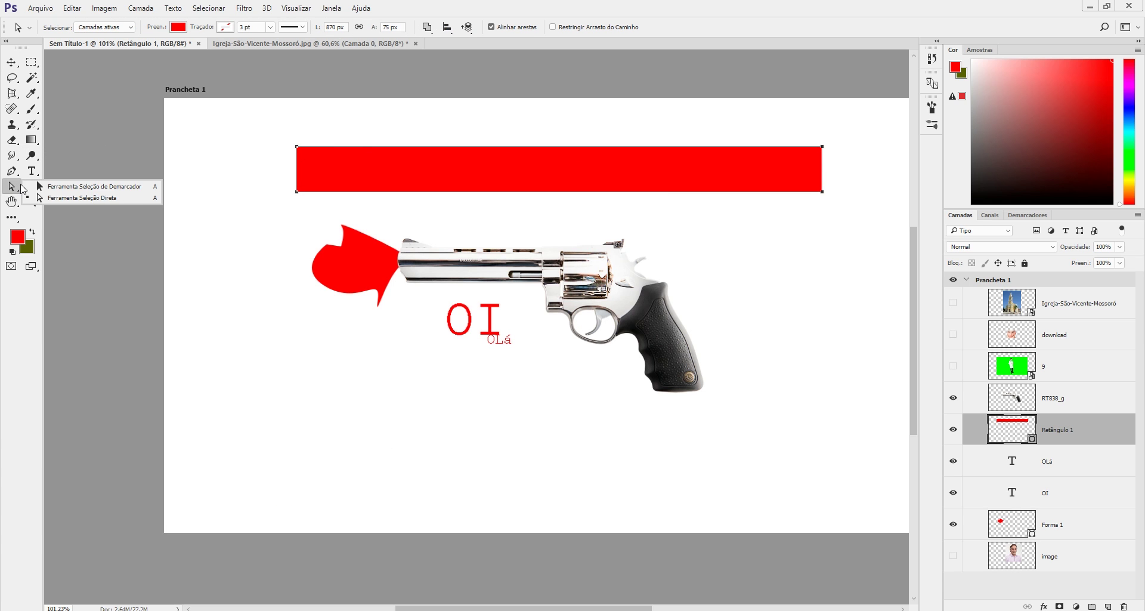
{"action": "left_click", "coordinate": [138, 198]}
{"action": "scroll", "coordinate": [273, 125], "scroll_direction": "up", "scroll_amount": 4}
{"action": "left_click_drag", "start_coordinate": [306, 172], "coordinate": [280, 179]}
{"action": "scroll", "coordinate": [362, 181], "scroll_direction": "down", "scroll_amount": 5}
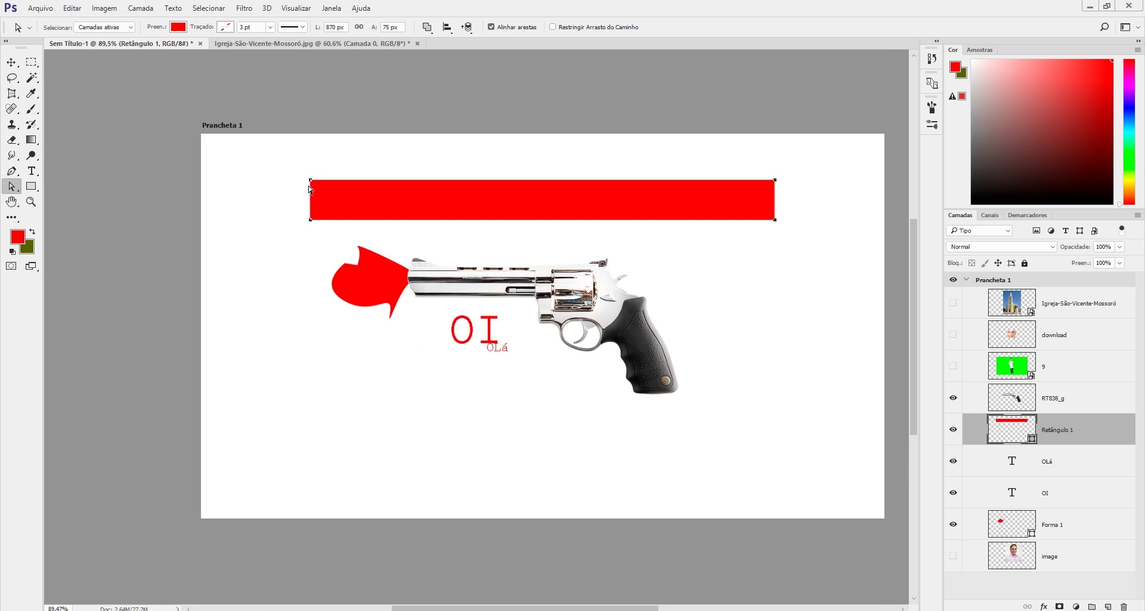
{"action": "left_click_drag", "start_coordinate": [306, 176], "coordinate": [348, 240]}
{"action": "left_click_drag", "start_coordinate": [310, 180], "coordinate": [523, 418]}
{"action": "left_click", "coordinate": [520, 237]}
{"action": "left_click", "coordinate": [750, 302]}
{"action": "scroll", "coordinate": [729, 308], "scroll_direction": "down", "scroll_amount": 1}
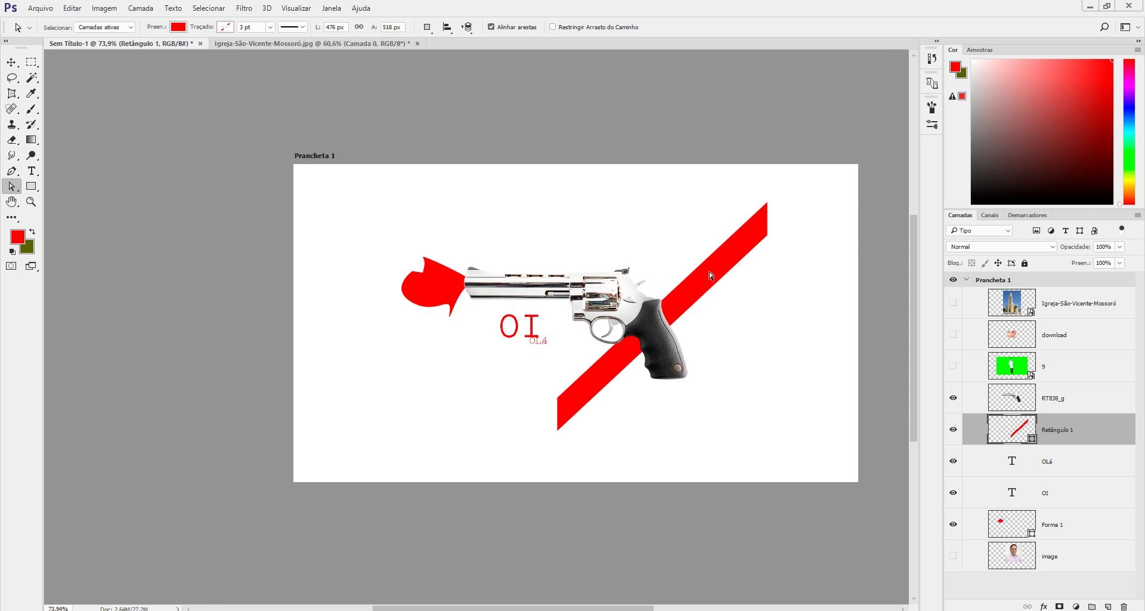
- Shift the band's upper anchor points across the artboard so it slants the other way behind the barrel, about 176 px wide
{"action": "left_click_drag", "start_coordinate": [692, 265], "coordinate": [744, 267]}
{"action": "left_click_drag", "start_coordinate": [670, 242], "coordinate": [644, 254]}
{"action": "left_click_drag", "start_coordinate": [729, 253], "coordinate": [569, 236]}
{"action": "left_click_drag", "start_coordinate": [798, 194], "coordinate": [481, 195]}
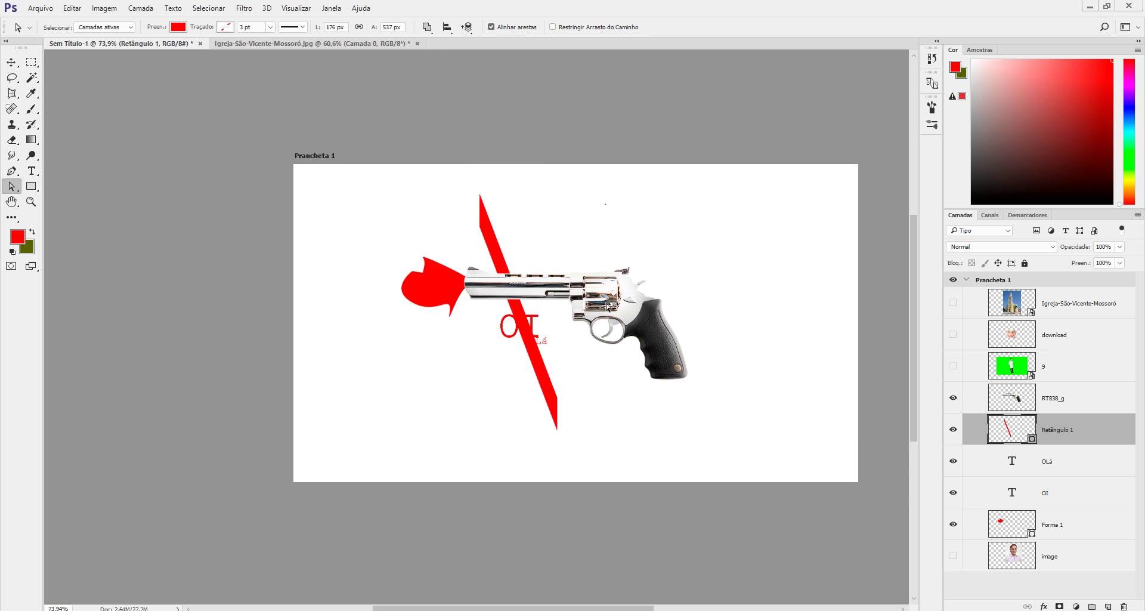
{"action": "left_click_drag", "start_coordinate": [544, 386], "coordinate": [457, 405]}
- Move the red band to the artboard's left edge and pull its lowest anchor point towards the revolver, forming a broad wedge
{"action": "key", "text": "v"}
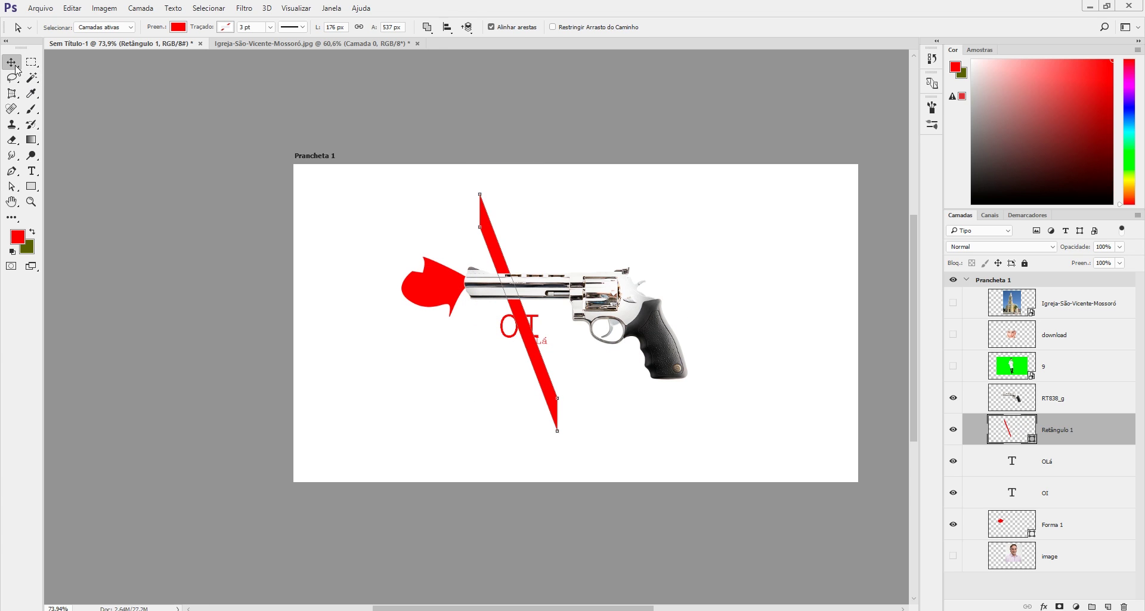
{"action": "left_click_drag", "start_coordinate": [548, 375], "coordinate": [359, 336]}
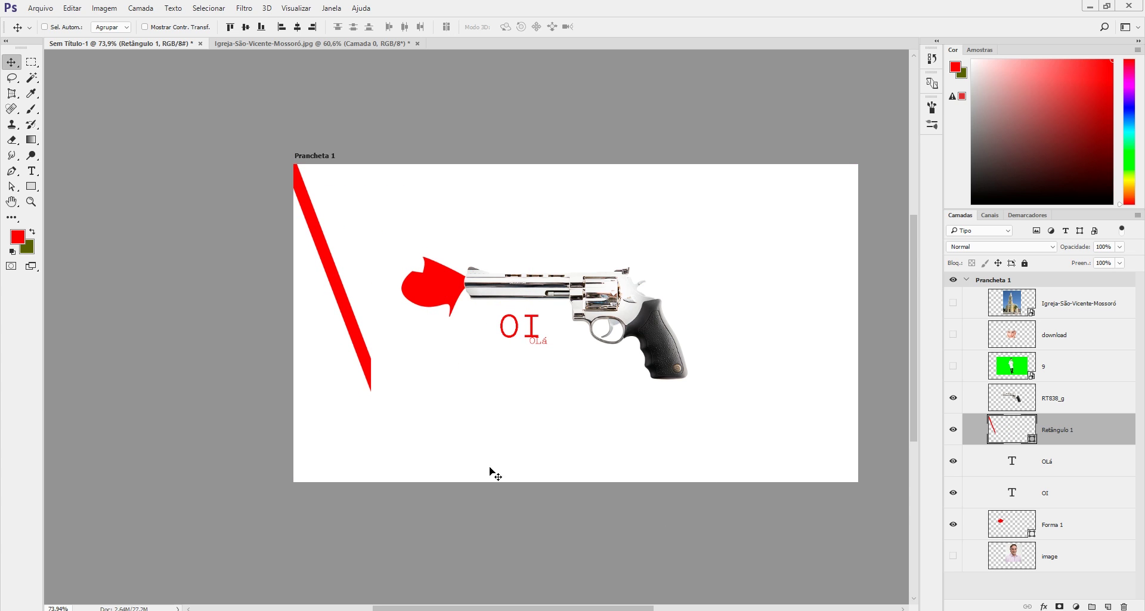
{"action": "left_click", "coordinate": [10, 186]}
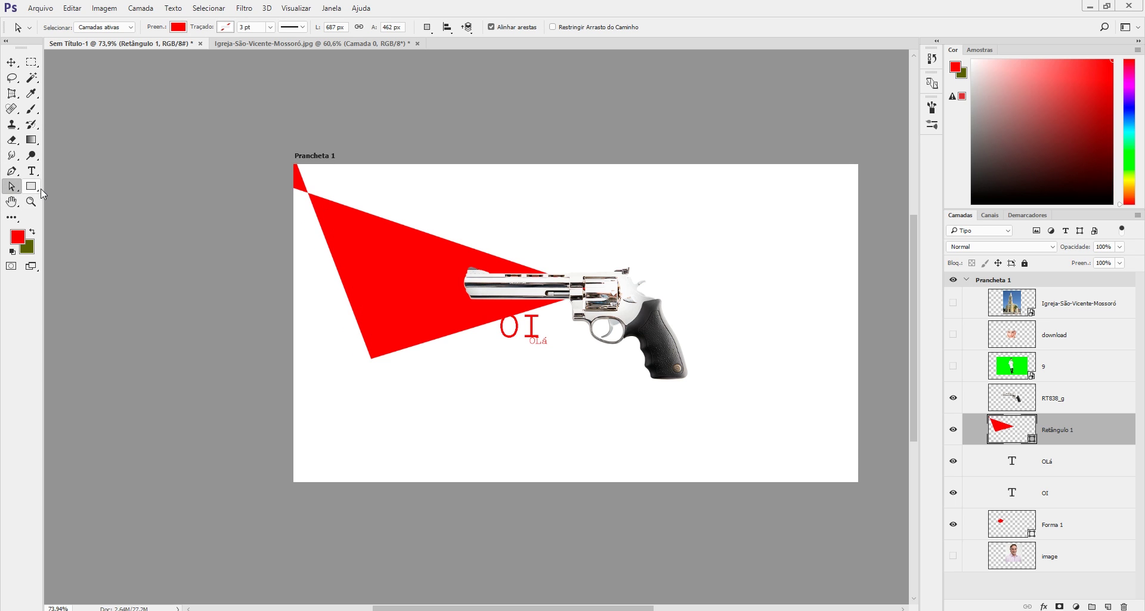
- Draw a red rectangle about 522 by 155 px in the artboard's upper right corner with the Rectangle tool
{"action": "left_click", "coordinate": [37, 189]}
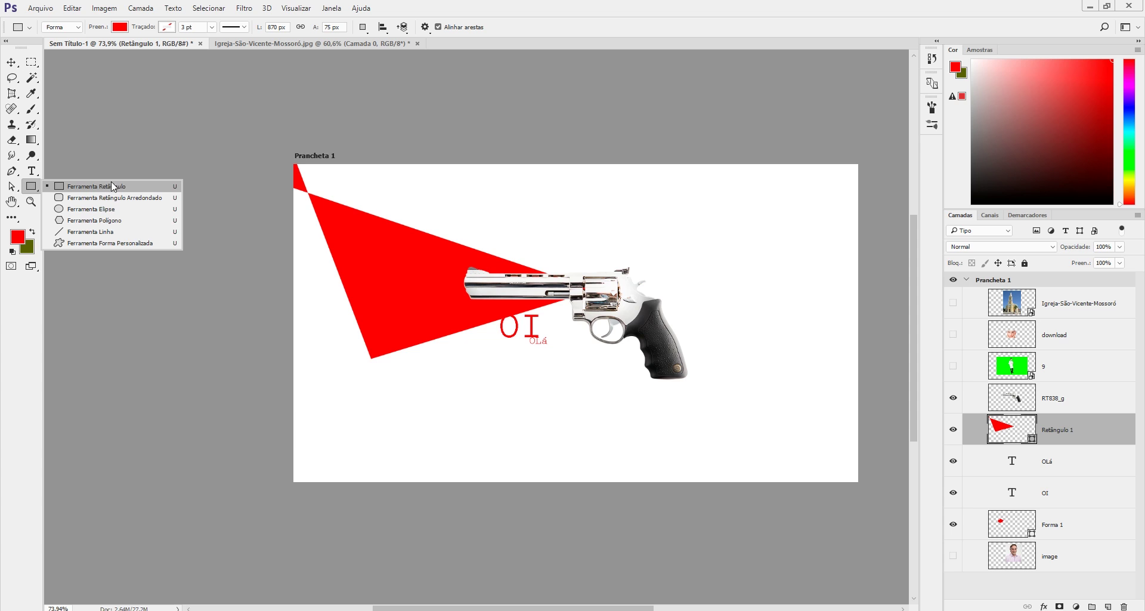
{"action": "left_click", "coordinate": [150, 192]}
{"action": "left_click_drag", "start_coordinate": [610, 175], "coordinate": [840, 244]}
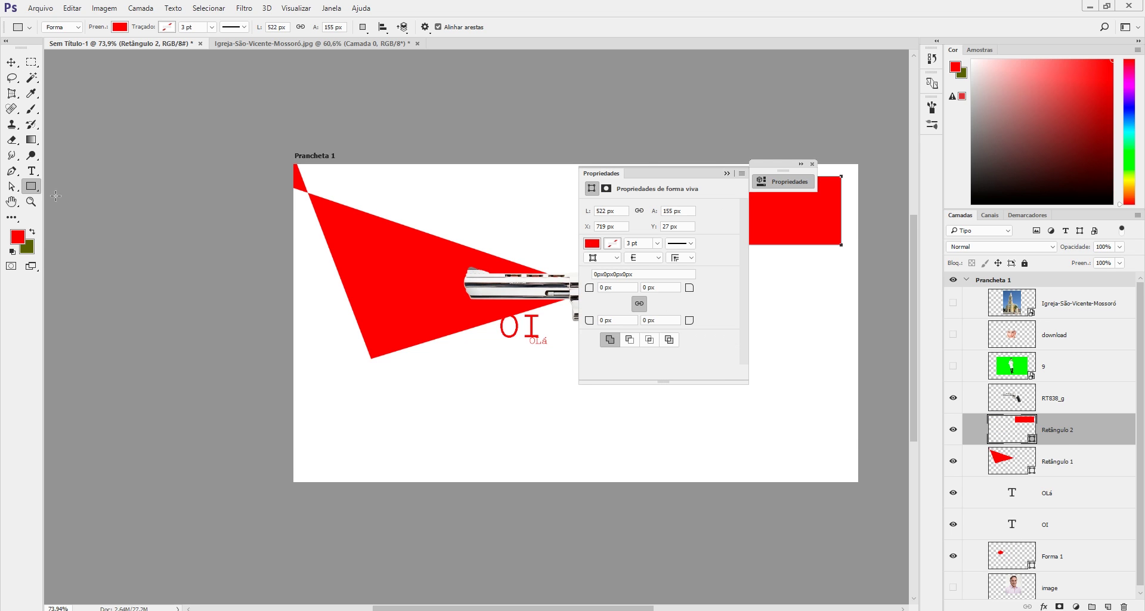
{"action": "left_click", "coordinate": [742, 174]}
{"action": "left_click", "coordinate": [813, 164]}
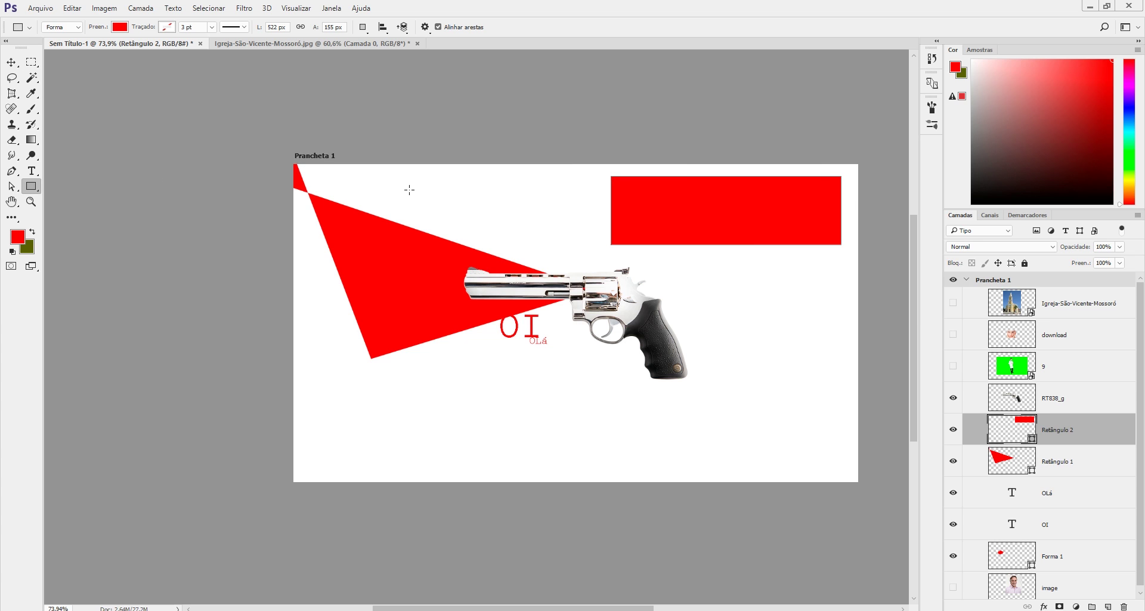
- Draw a rounded rectangle about 842 by 435 px with 10 px corner radii behind the revolver
{"action": "left_click", "coordinate": [31, 186]}
{"action": "left_click", "coordinate": [70, 197]}
{"action": "left_click_drag", "start_coordinate": [377, 237], "coordinate": [747, 428]}
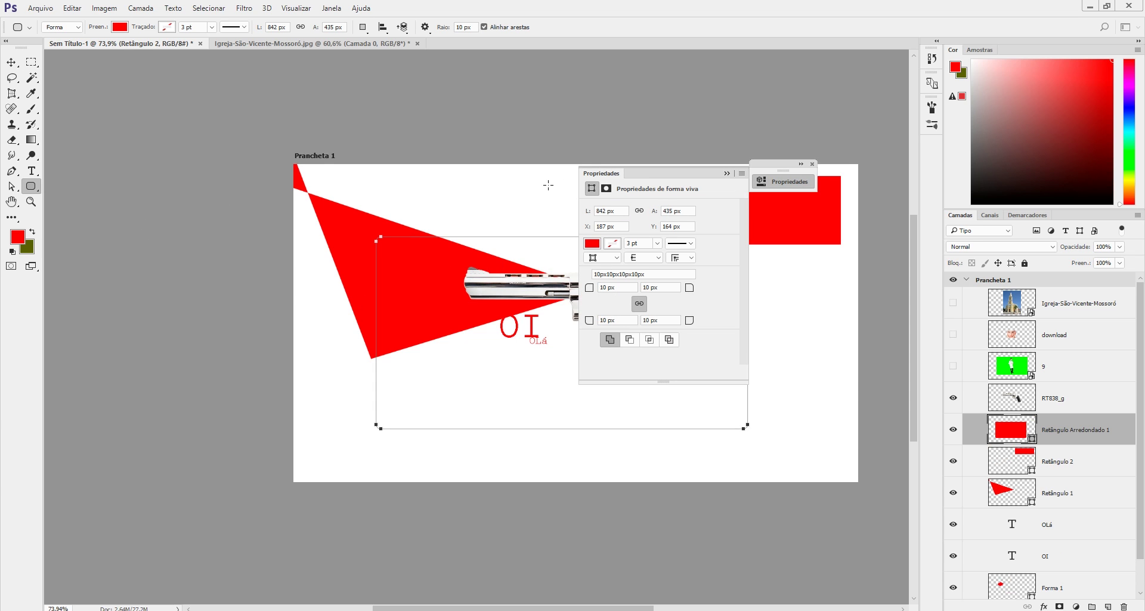
{"action": "left_click", "coordinate": [727, 173]}
{"action": "left_click", "coordinate": [801, 164]}
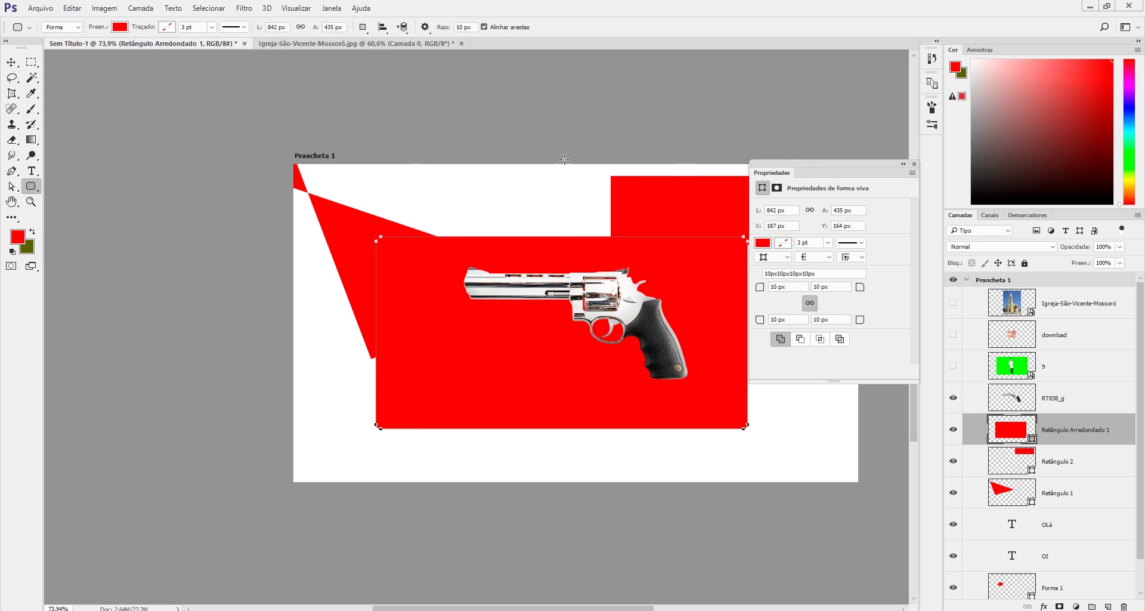
- Draw a red ellipse about 540 by 451 px overlapping the rounded rectangle behind the barrel
{"action": "left_click", "coordinate": [32, 141]}
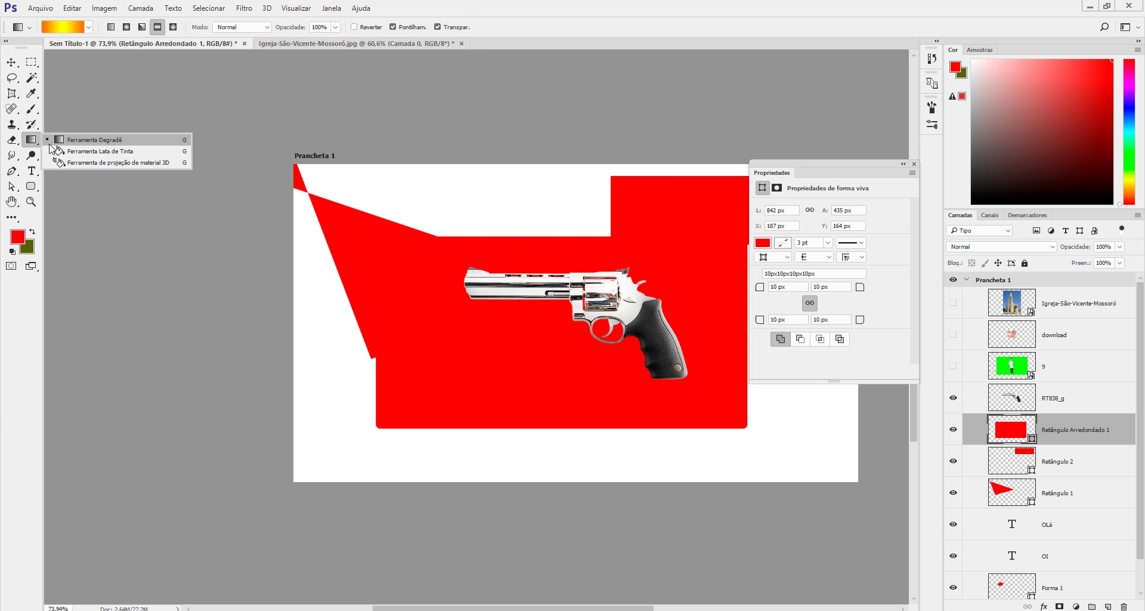
{"action": "left_click", "coordinate": [31, 188]}
{"action": "left_click", "coordinate": [89, 208]}
{"action": "left_click_drag", "start_coordinate": [362, 191], "coordinate": [600, 390]}
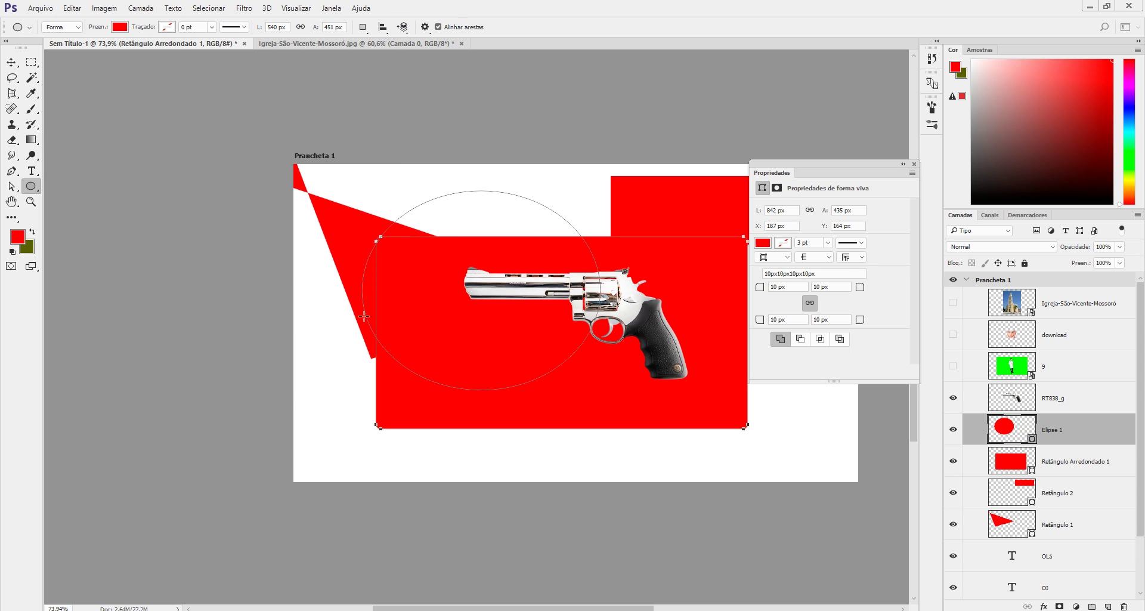
{"action": "left_click", "coordinate": [904, 164]}
- Draw a 1 px red diagonal line about 174 by 226 px in the artboard's lower right area
{"action": "right_click", "coordinate": [30, 191]}
{"action": "left_click", "coordinate": [88, 234]}
{"action": "left_click_drag", "start_coordinate": [809, 353], "coordinate": [732, 452]}
{"action": "left_click", "coordinate": [12, 62]}
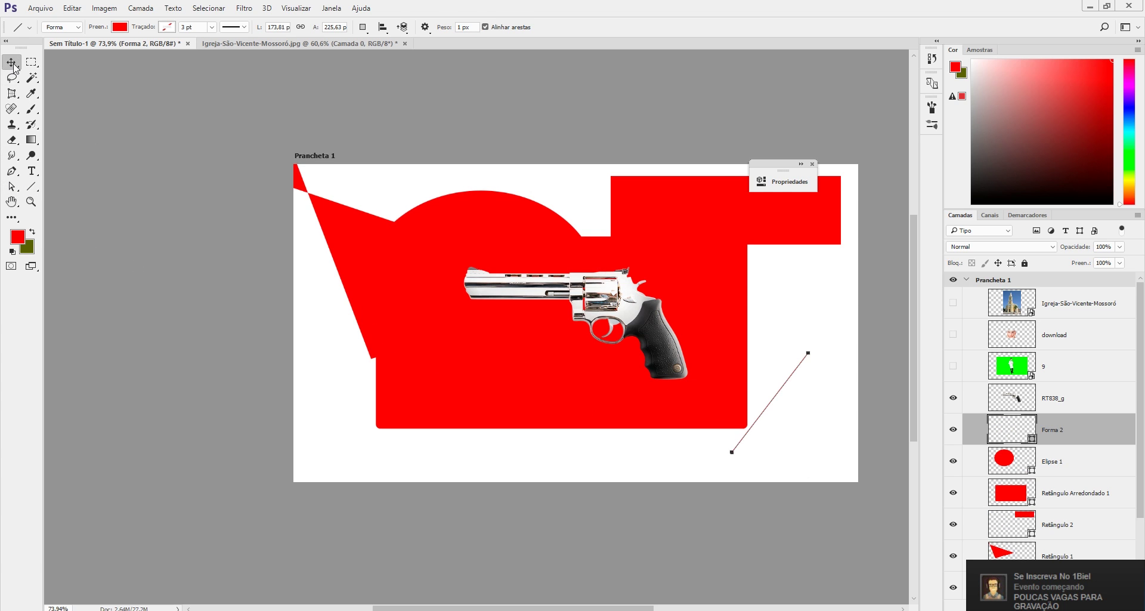
- Examine the muzzle, the shape edges and the artboard's borders at about 760% magnification with the Hand tool
{"action": "left_click", "coordinate": [12, 203]}
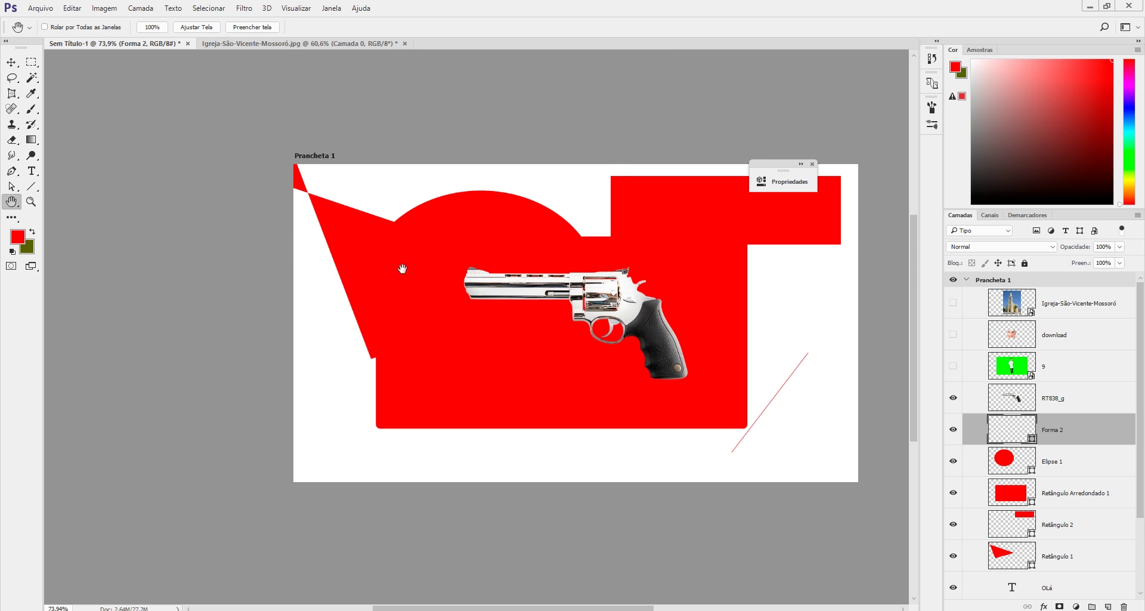
{"action": "scroll", "coordinate": [453, 284], "scroll_direction": "up", "scroll_amount": 15}
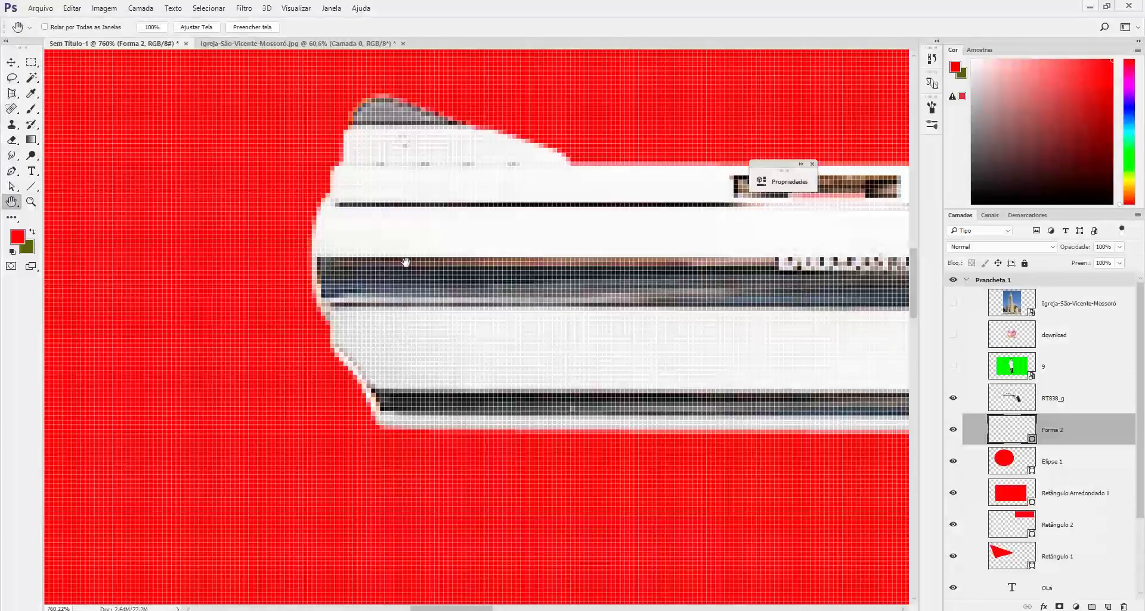
{"action": "left_click_drag", "start_coordinate": [711, 255], "coordinate": [120, 358]}
{"action": "left_click_drag", "start_coordinate": [599, 167], "coordinate": [710, 337]}
{"action": "left_click_drag", "start_coordinate": [179, 334], "coordinate": [780, 329]}
{"action": "left_click_drag", "start_coordinate": [145, 341], "coordinate": [668, 340]}
{"action": "left_click_drag", "start_coordinate": [181, 313], "coordinate": [831, 315]}
{"action": "left_click_drag", "start_coordinate": [206, 243], "coordinate": [718, 297]}
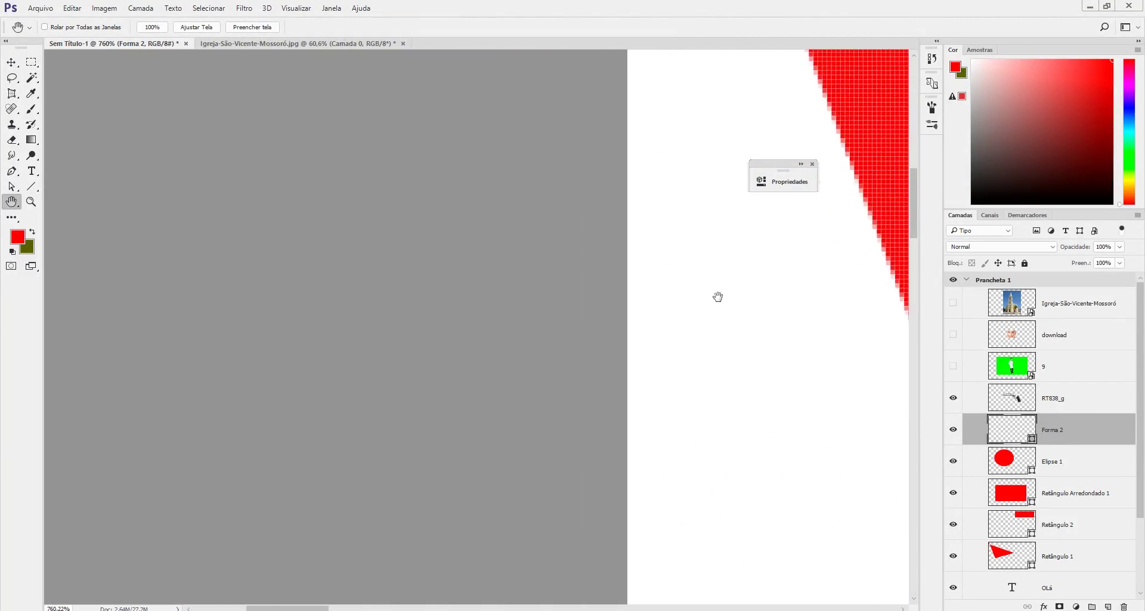
{"action": "left_click_drag", "start_coordinate": [652, 261], "coordinate": [2, 271]}
{"action": "left_click_drag", "start_coordinate": [552, 276], "coordinate": [24, 288]}
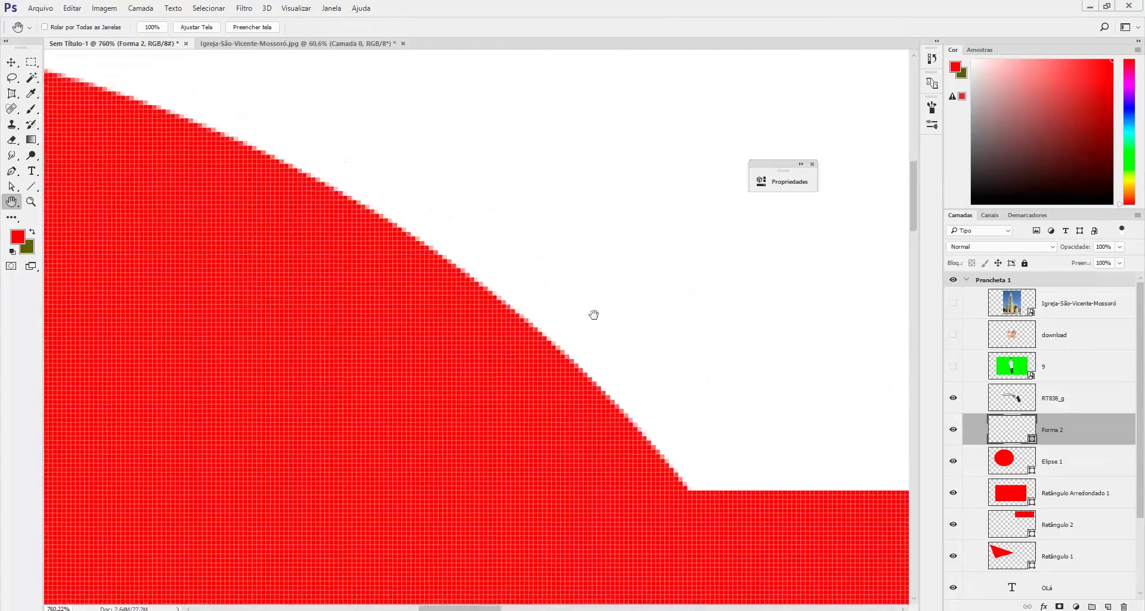
{"action": "left_click_drag", "start_coordinate": [594, 314], "coordinate": [414, 315]}
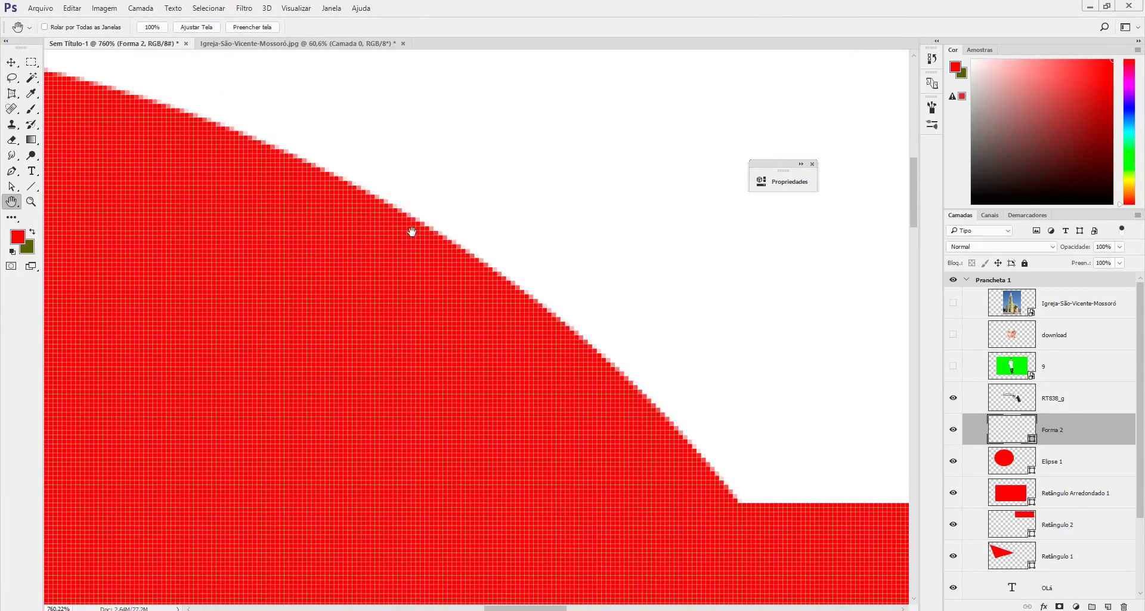
{"action": "left_click_drag", "start_coordinate": [473, 123], "coordinate": [488, 530]}
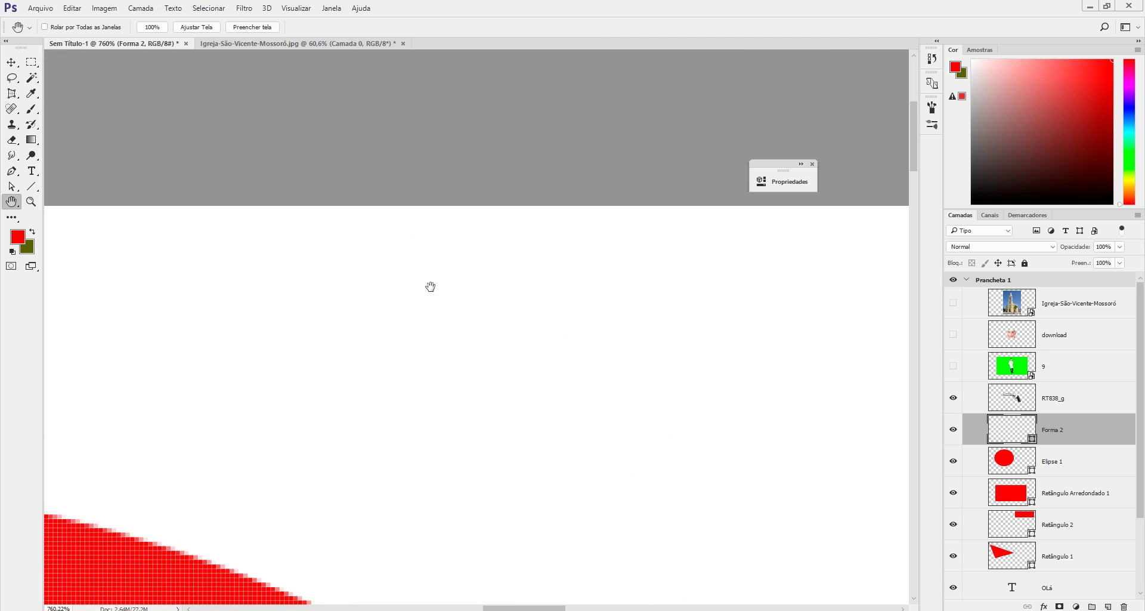
{"action": "scroll", "coordinate": [233, 248], "scroll_direction": "down", "scroll_amount": 5}
- View the whole artboard at different magnifications with the Zoom tool, ending at about 37%
{"action": "left_click", "coordinate": [31, 202]}
{"action": "scroll", "coordinate": [345, 227], "scroll_direction": "down", "scroll_amount": 8}
{"action": "scroll", "coordinate": [294, 256], "scroll_direction": "down", "scroll_amount": 1}
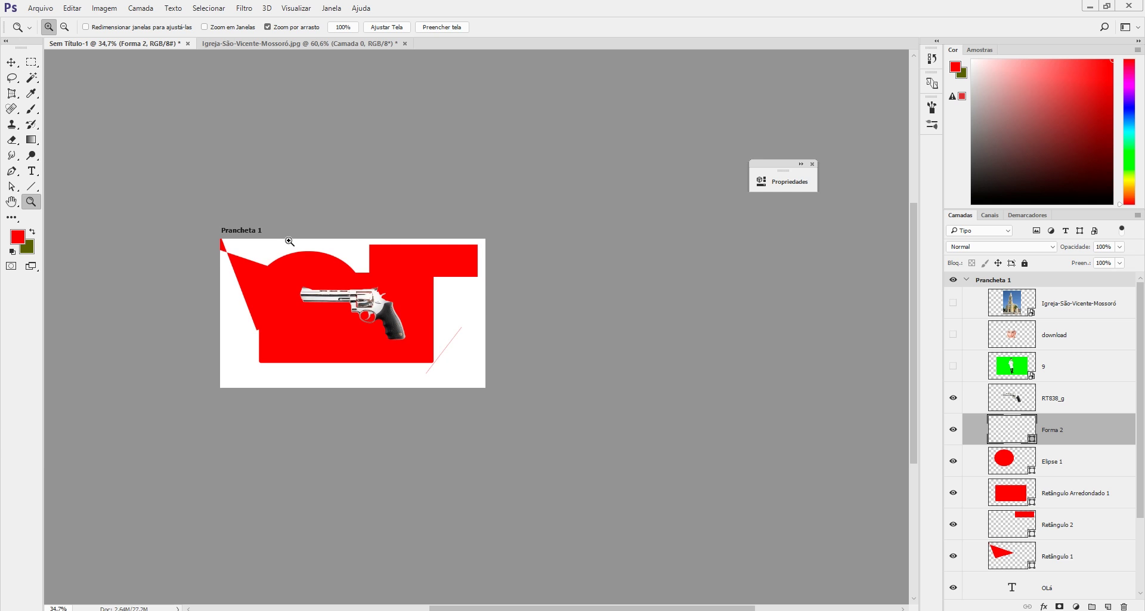
{"action": "left_click_drag", "start_coordinate": [354, 278], "coordinate": [124, 429]}
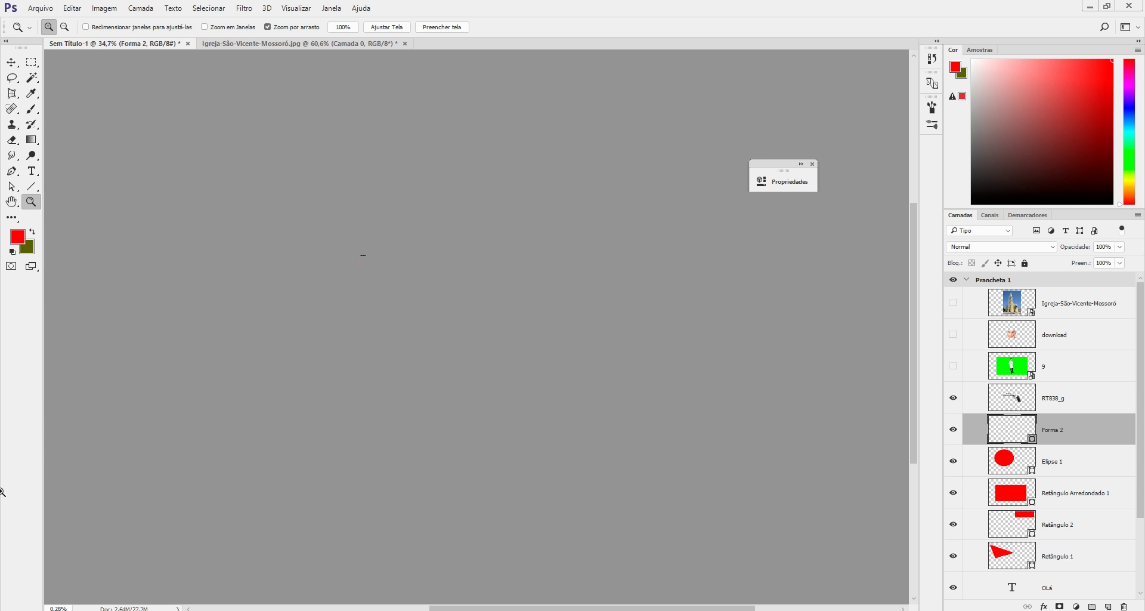
{"action": "left_click_drag", "start_coordinate": [92, 530], "coordinate": [398, 263]}
{"action": "left_click_drag", "start_coordinate": [369, 312], "coordinate": [199, 476]}
{"action": "left_click", "coordinate": [10, 202]}
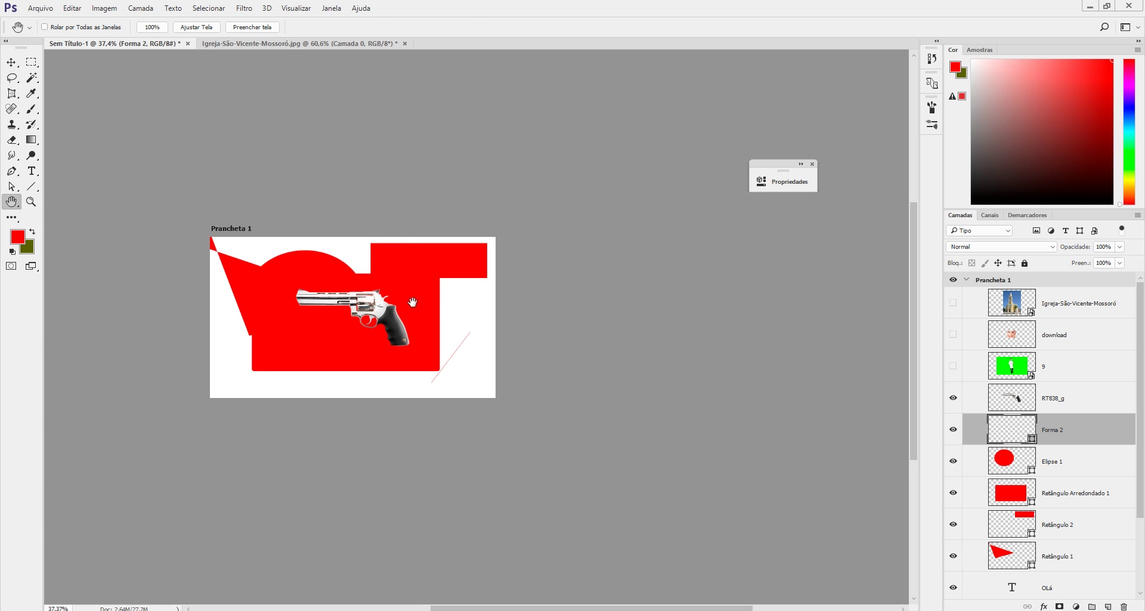
- Magnify the red shape to about 2600% with the Zoom tool and pan across its pixel grid with the Hand tool
{"action": "left_click_drag", "start_coordinate": [413, 302], "coordinate": [465, 299]}
{"action": "left_click", "coordinate": [28, 205]}
{"action": "left_click_drag", "start_coordinate": [318, 320], "coordinate": [401, 213]}
{"action": "left_click", "coordinate": [8, 206]}
{"action": "left_click_drag", "start_coordinate": [701, 163], "coordinate": [460, 514]}
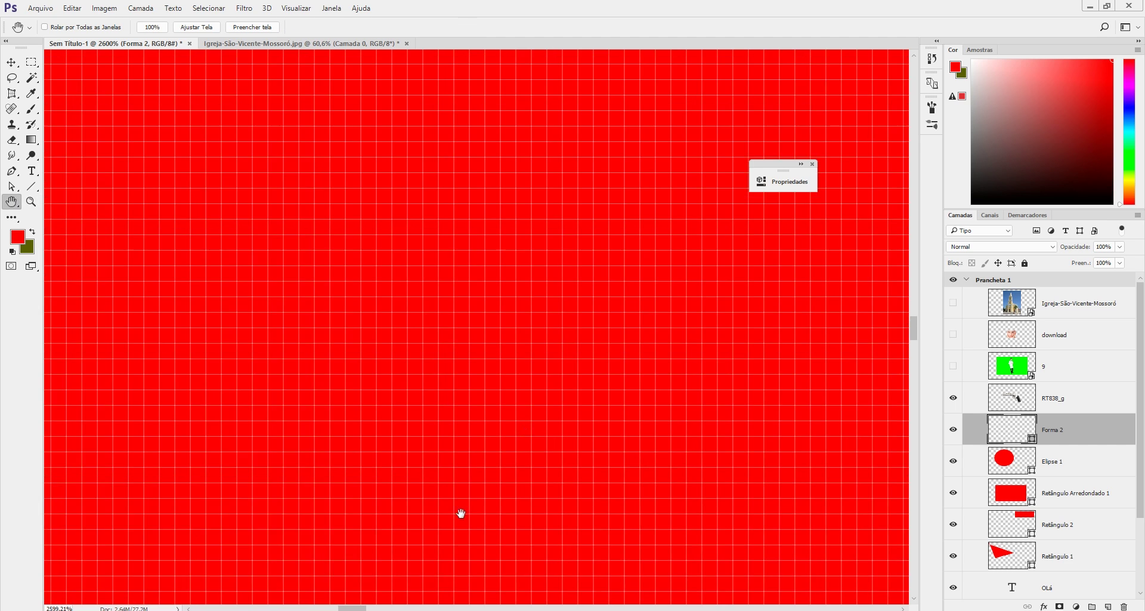
{"action": "left_click_drag", "start_coordinate": [715, 225], "coordinate": [512, 468]}
- Close the floating Properties panel and zoom back out to view the whole artboard at about 58%
{"action": "left_click", "coordinate": [811, 164]}
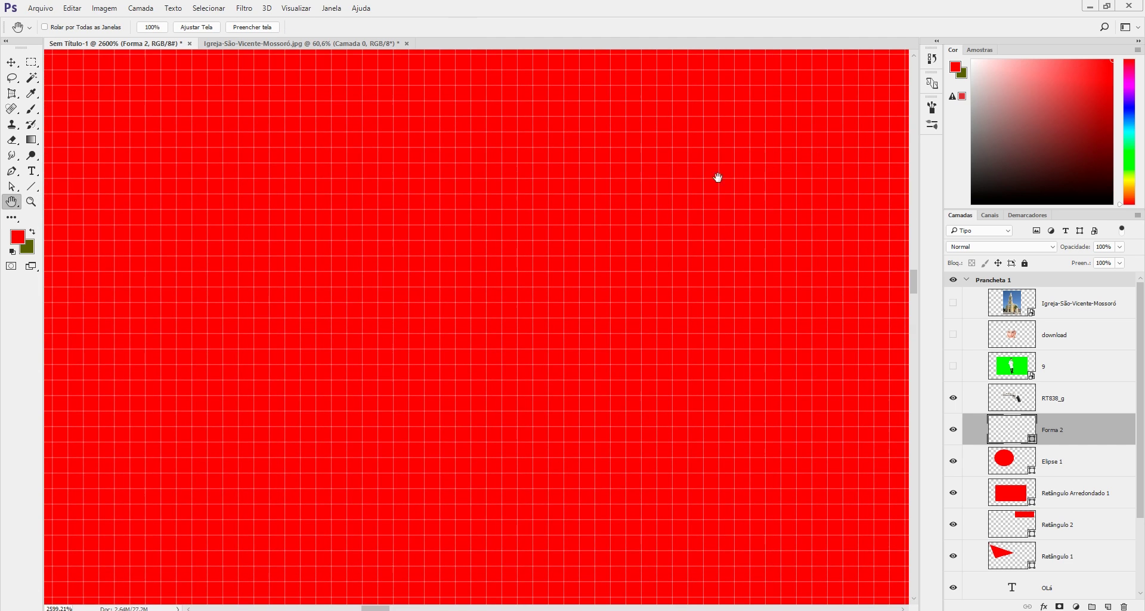
{"action": "left_click", "coordinate": [31, 202]}
{"action": "left_click_drag", "start_coordinate": [524, 187], "coordinate": [384, 352]}
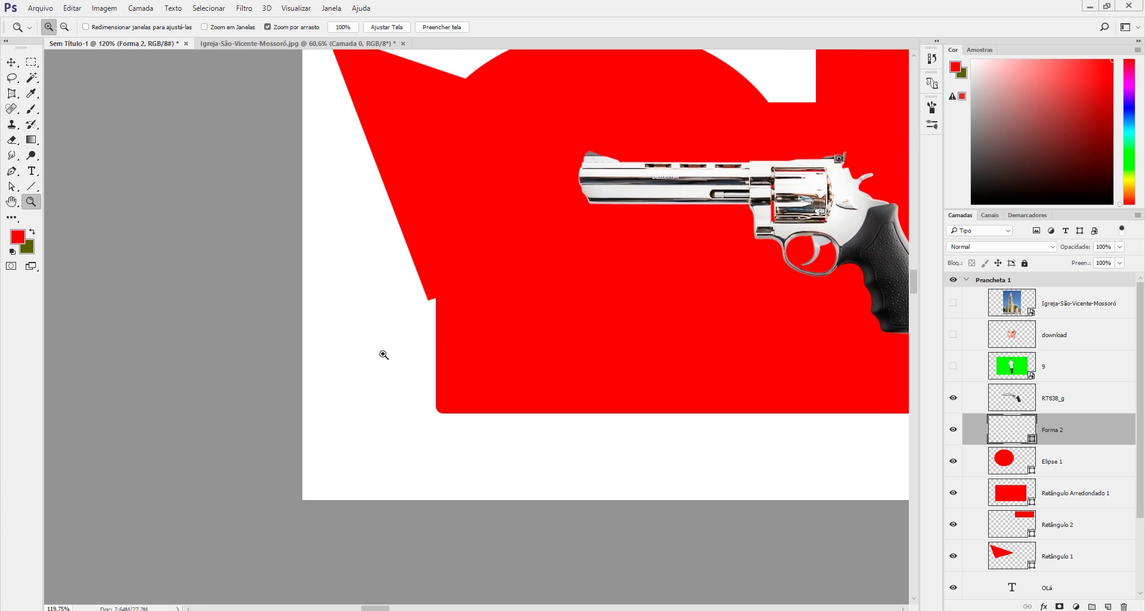
{"action": "left_click", "coordinate": [12, 60]}
{"action": "scroll", "coordinate": [566, 325], "scroll_direction": "down", "scroll_amount": 4}
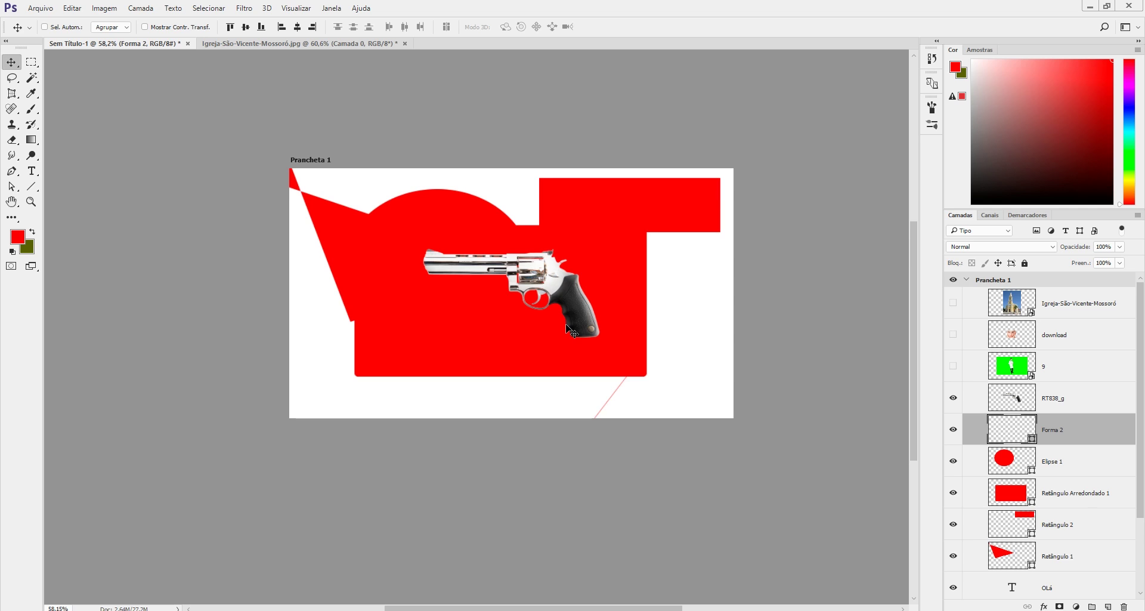
{"action": "left_click_drag", "start_coordinate": [11, 93], "coordinate": [87, 97]}
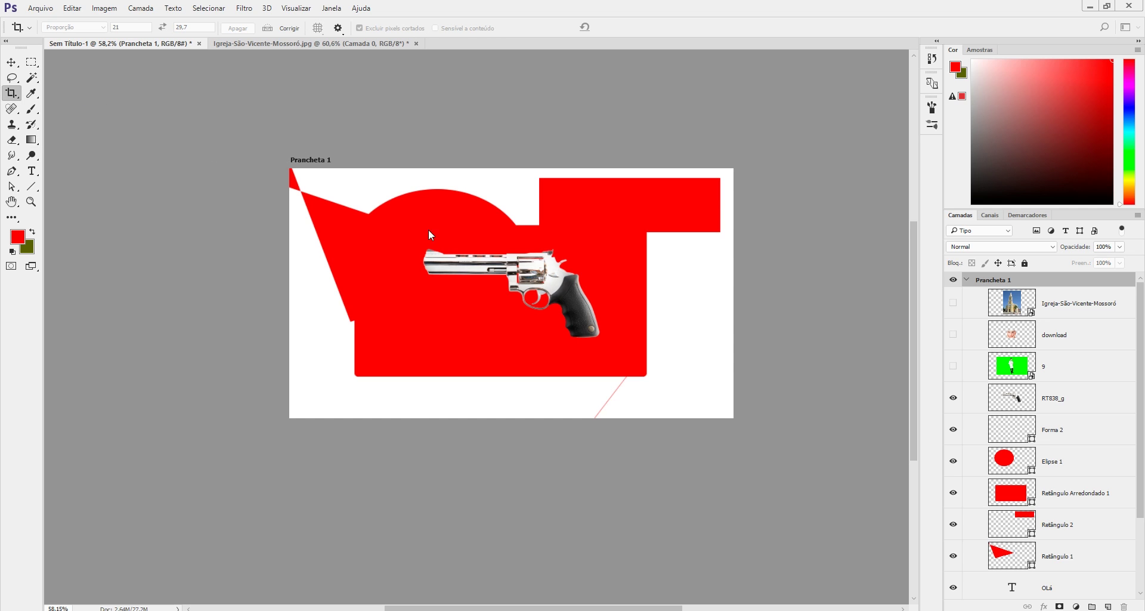
{"action": "left_click", "coordinate": [5, 63]}
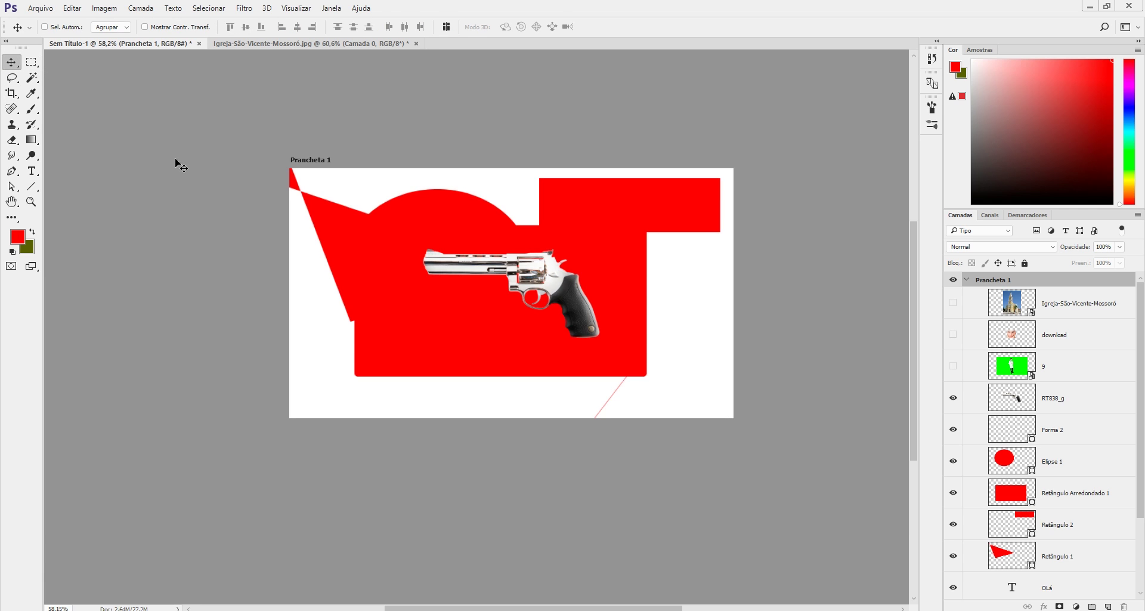
- Rasterize the Elipse 1 shape layer and erase the whole ellipse with the 150 px Eraser
{"action": "left_click", "coordinate": [12, 139]}
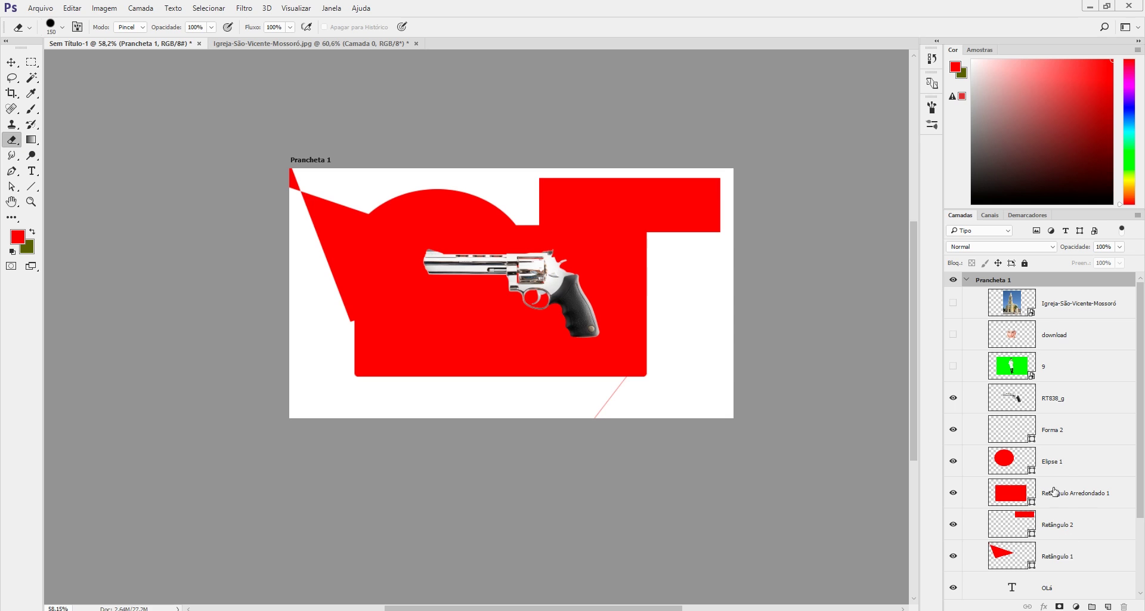
{"action": "left_click", "coordinate": [1067, 473]}
{"action": "left_click", "coordinate": [480, 221]}
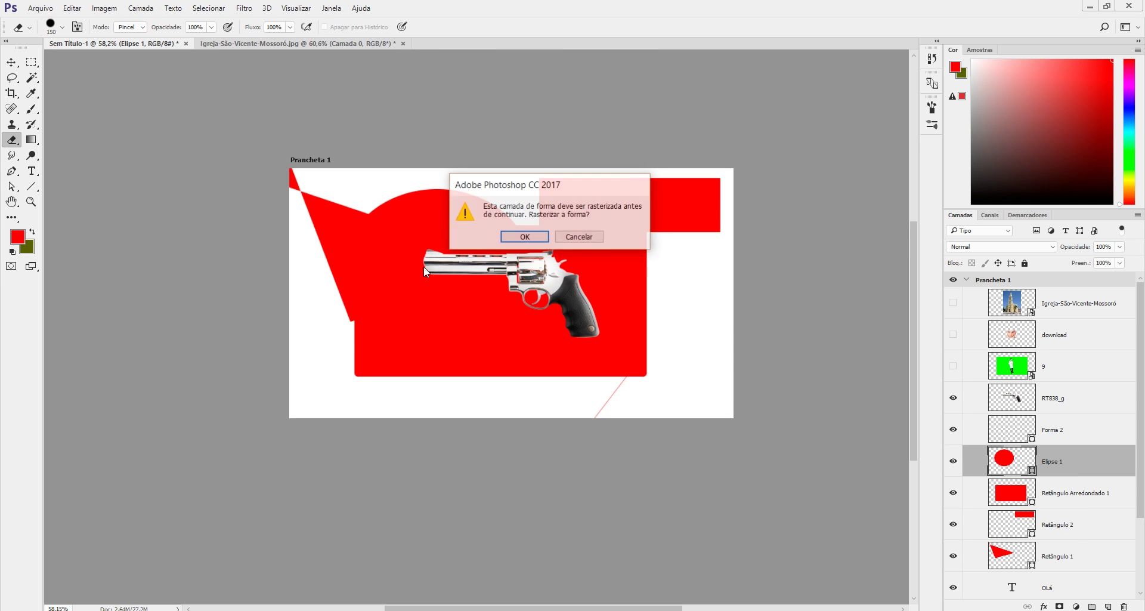
{"action": "left_click", "coordinate": [534, 241]}
{"action": "mouse_move", "coordinate": [542, 204]}
{"action": "left_mouse_down"}
{"action": "mouse_move", "coordinate": [345, 297]}
{"action": "mouse_move", "coordinate": [437, 186]}
{"action": "mouse_move", "coordinate": [453, 196]}
{"action": "mouse_move", "coordinate": [337, 294]}
{"action": "mouse_move", "coordinate": [320, 323]}
{"action": "left_mouse_up"}
{"action": "mouse_move", "coordinate": [443, 323]}
{"action": "left_mouse_down"}
{"action": "mouse_move", "coordinate": [568, 393]}
{"action": "mouse_move", "coordinate": [521, 382]}
{"action": "mouse_move", "coordinate": [543, 361]}
{"action": "left_mouse_up"}
- Move the revolver on layer RT838_g to the artboard's lower right corner, partly past its edge
{"action": "left_click", "coordinate": [11, 62]}
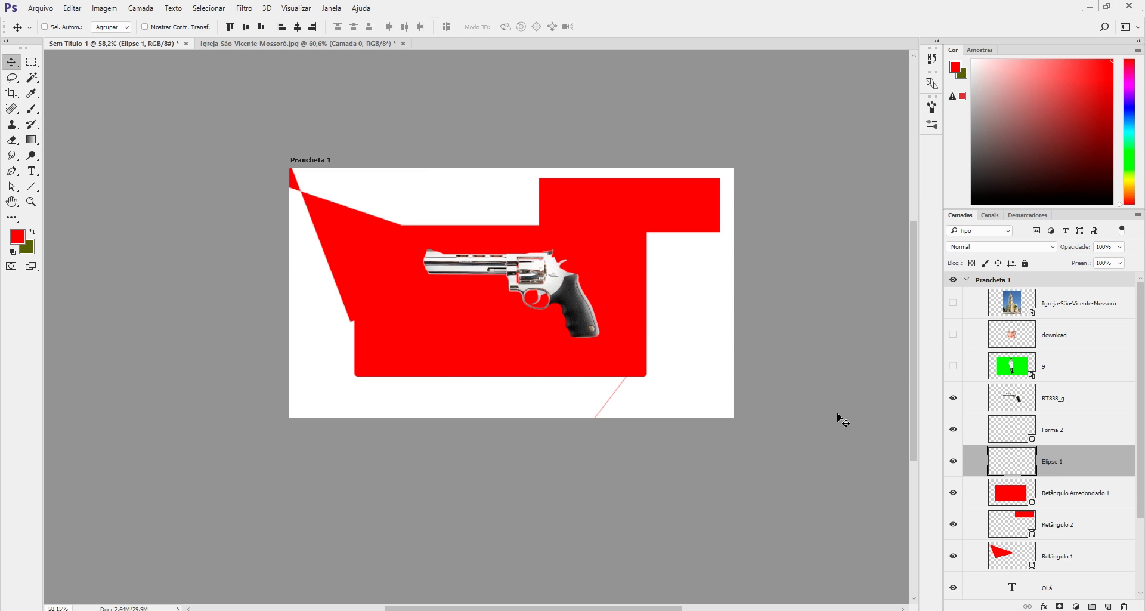
{"action": "left_click", "coordinate": [1008, 401]}
{"action": "left_click_drag", "start_coordinate": [531, 290], "coordinate": [692, 386]}
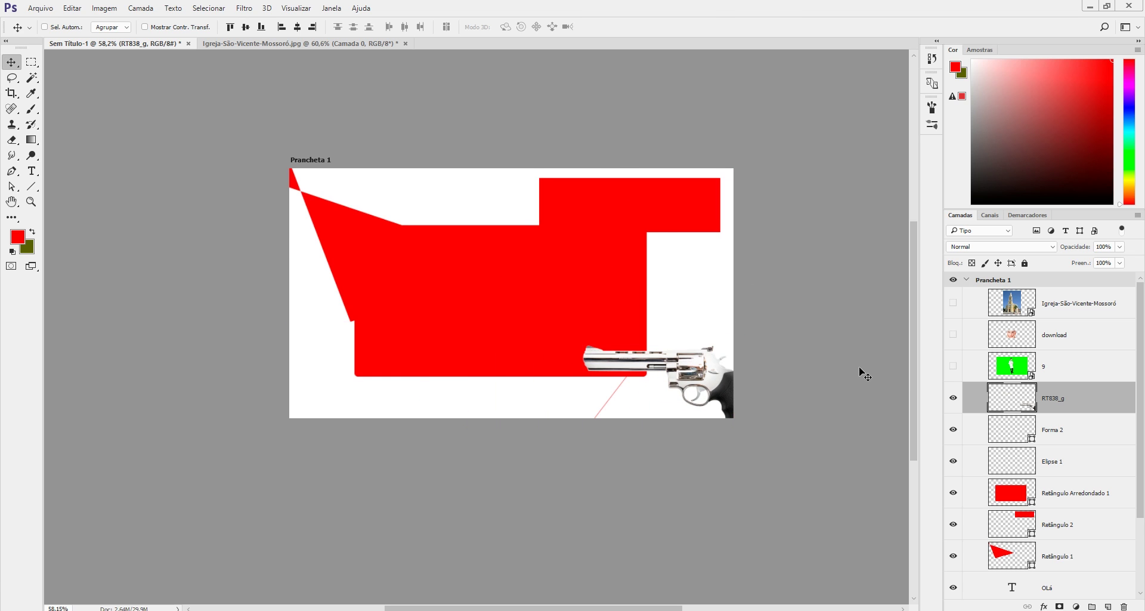
- Erase the revolver from layer RT838_g with the 150 px Eraser
{"action": "left_click", "coordinate": [12, 139]}
{"action": "left_click_drag", "start_coordinate": [695, 355], "coordinate": [653, 358]}
{"action": "left_click_drag", "start_coordinate": [520, 356], "coordinate": [808, 389]}
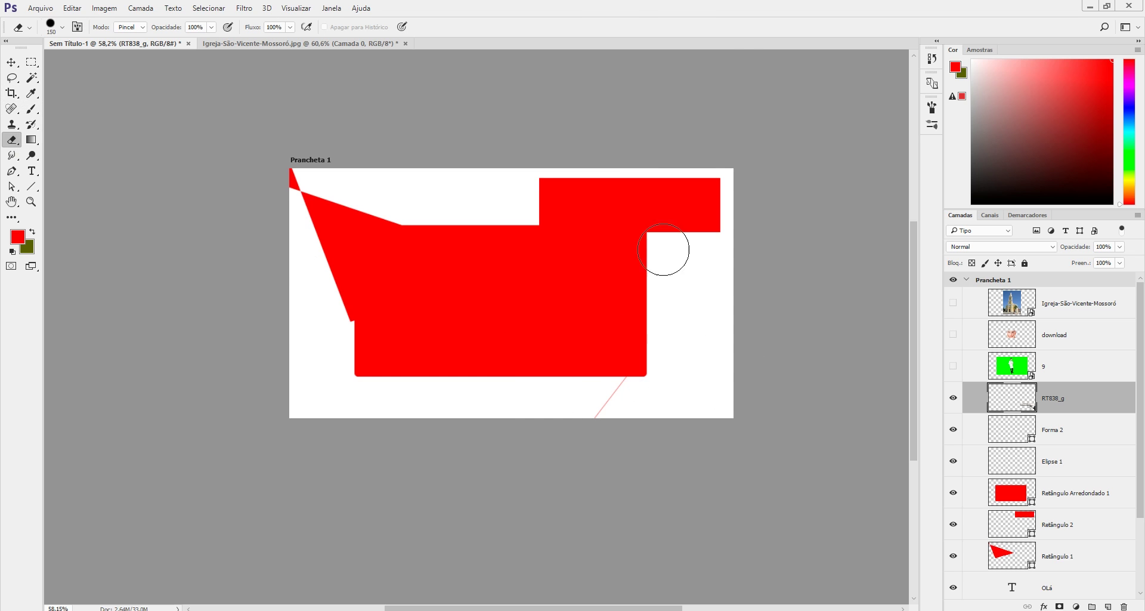